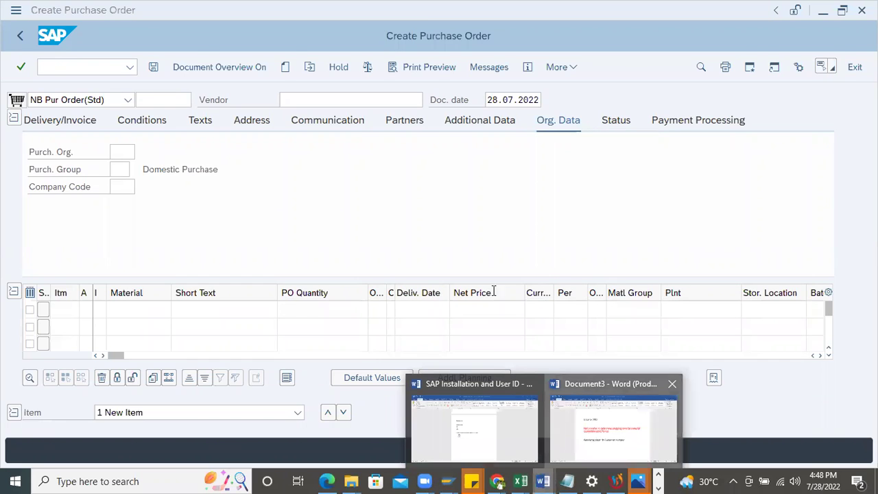
Step: Switch to the Word notes in Document3 and highlight the error text about determining shipping data for the material
left_click(645, 455)
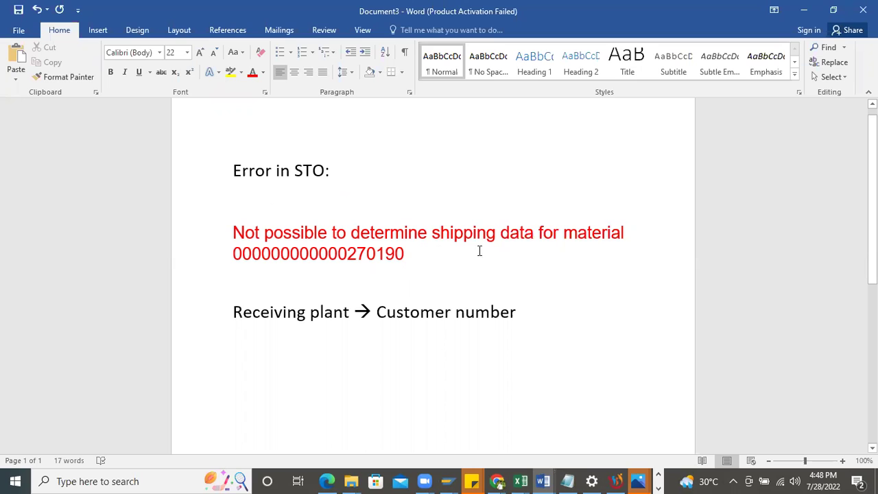
left_click(413, 257, "shift")
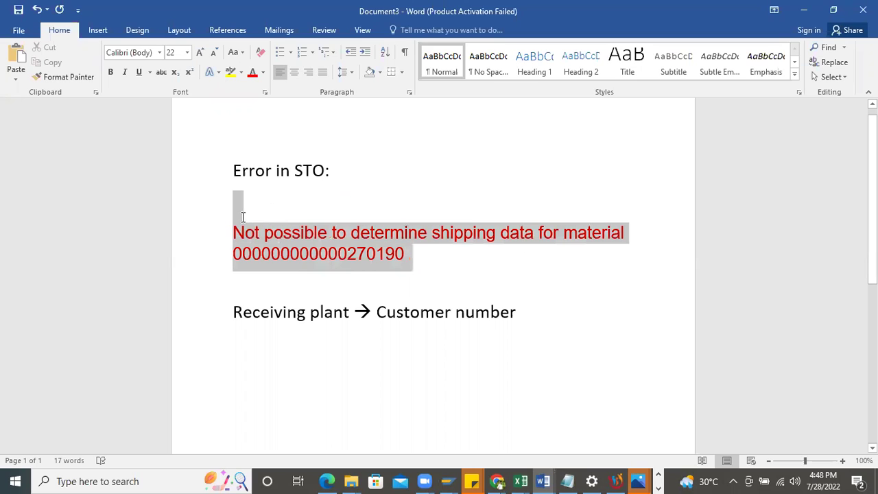
left_click(409, 256)
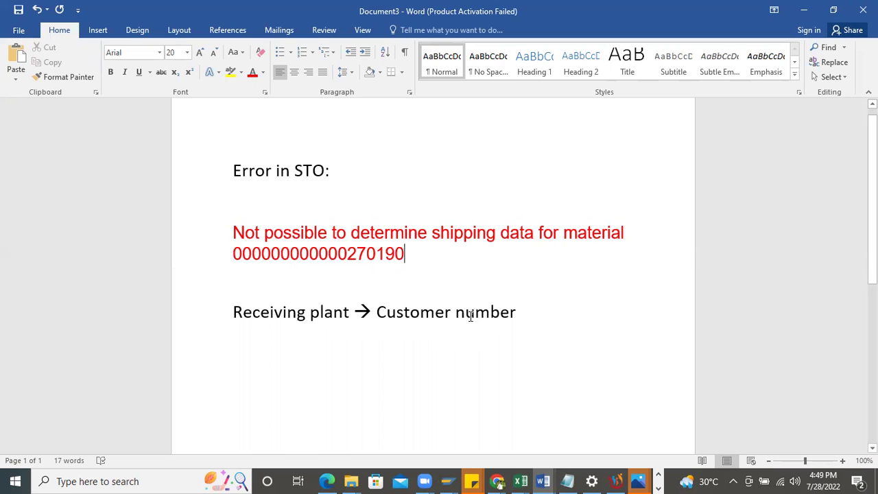
Step: Add an empty line below the "Receiving plant → Customer number" note
left_click(523, 311)
key("Return")
key("BackSpace")
key("Return")
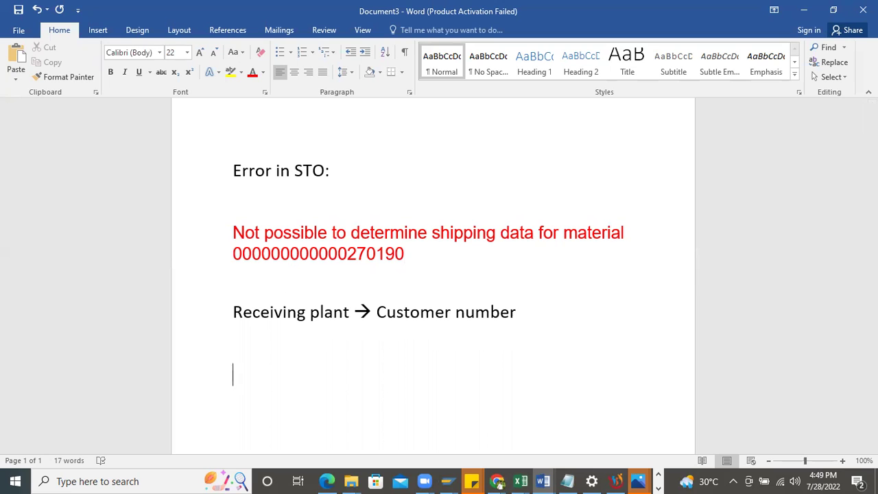
Step: Switch to the SAP Create Purchase Order window and set order type UB Stock oder tran(STO) with supplying plant DPG1
key("alt+Tab")
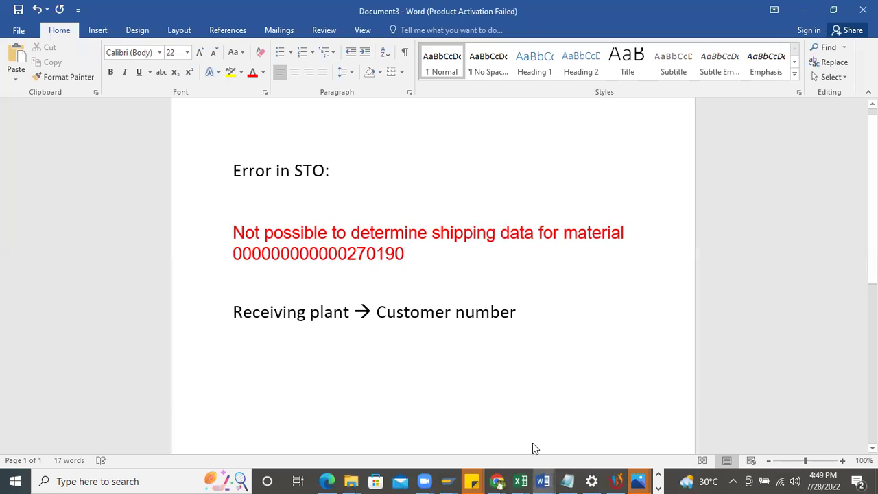
mouse_move(446, 481)
left_click(588, 428)
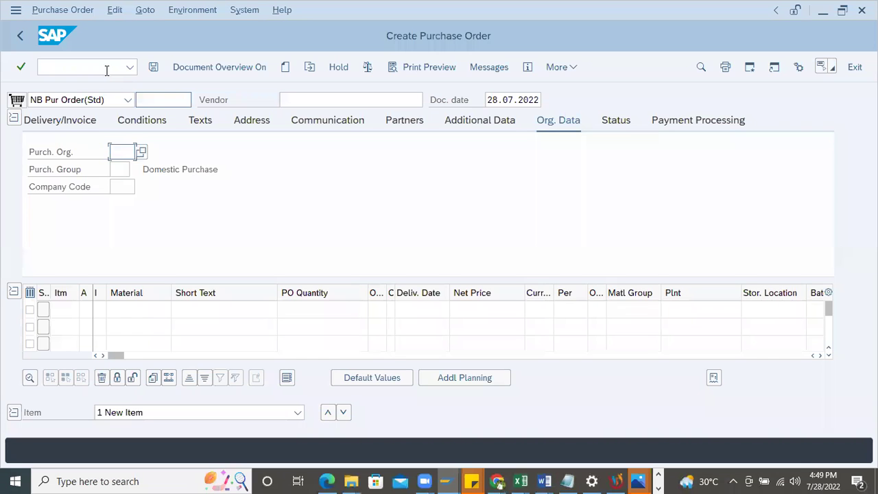
left_click(129, 101)
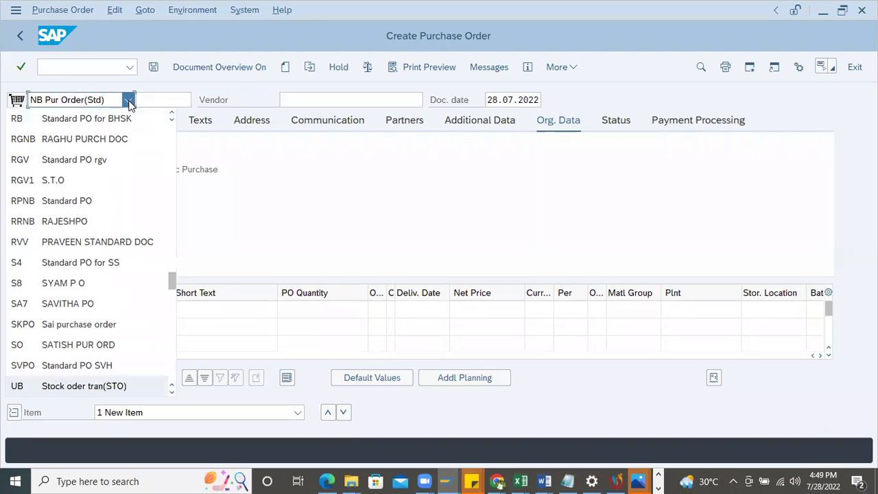
left_click(73, 383)
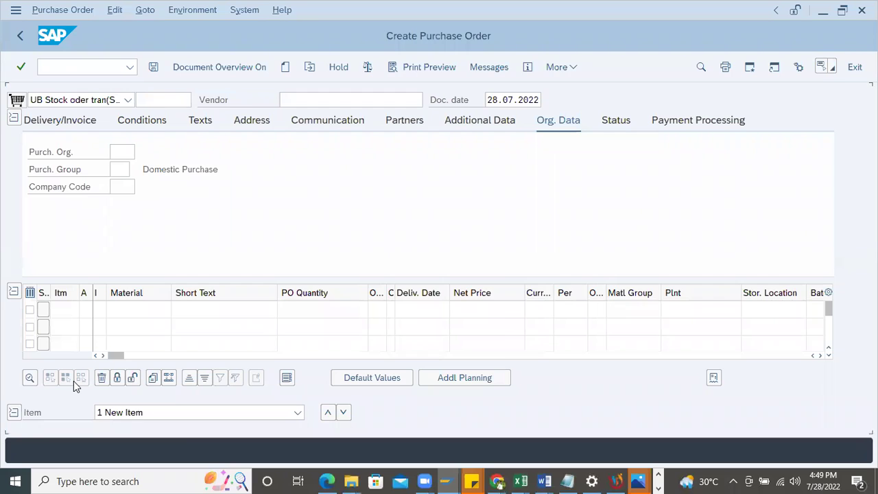
left_click(317, 100)
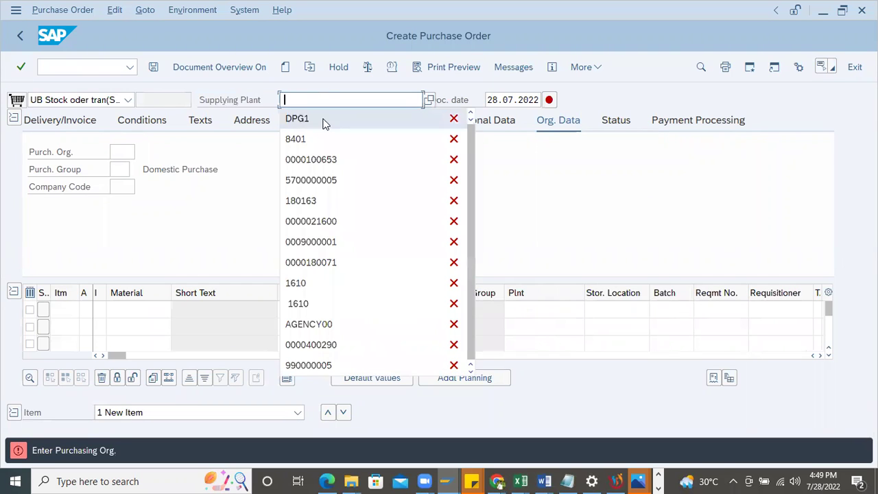
left_click(316, 118)
key("Return")
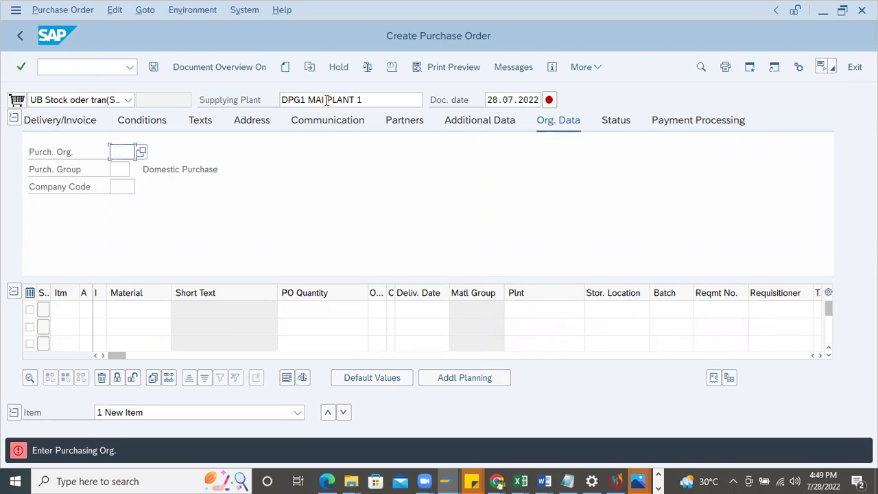
Step: Enter purchasing organization DPG1, purchasing group 021 and company code DB11 in the order's organizational data
left_click(122, 152)
left_click(124, 171)
left_click(118, 170)
left_click(121, 188)
left_click(122, 187)
left_click(124, 206)
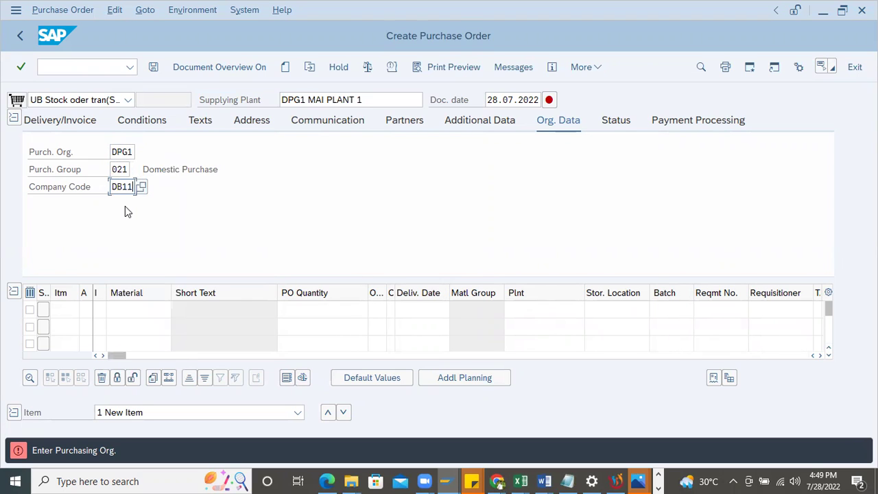
key("Return")
Step: Add material 270190 as the first order item and widen the Material column
left_click(137, 308)
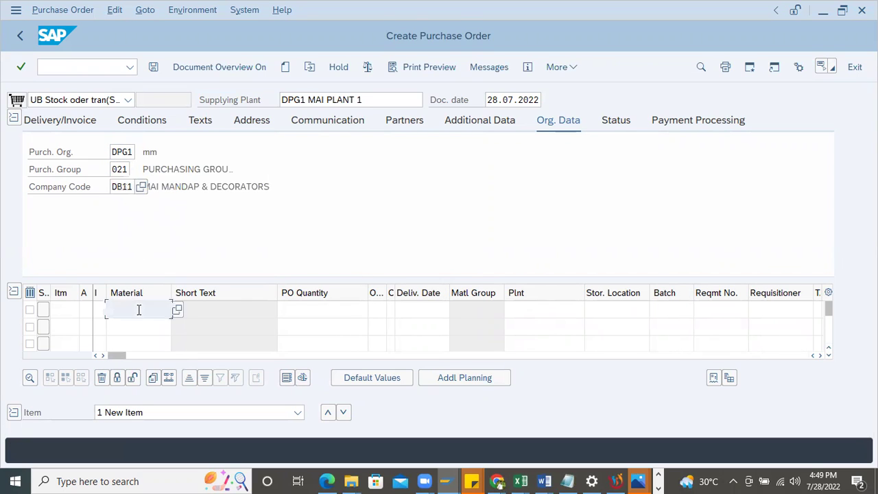
left_click(145, 25)
key("Return")
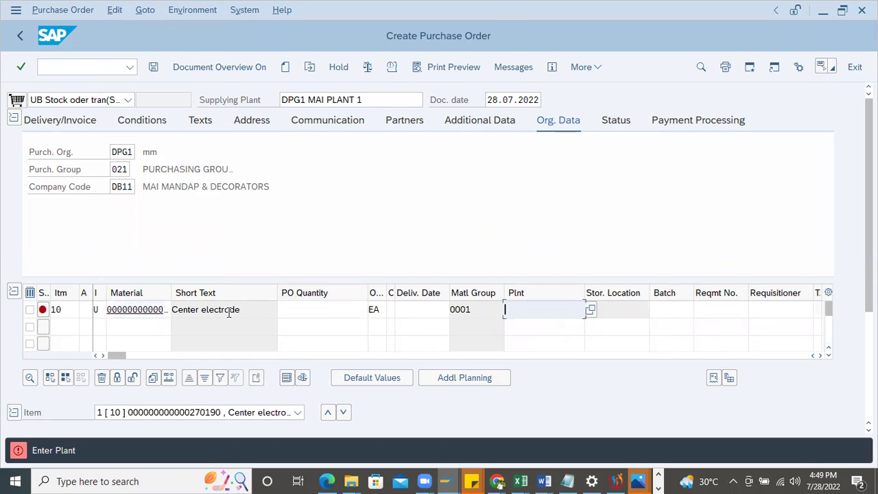
left_click_drag(248, 310, 126, 278)
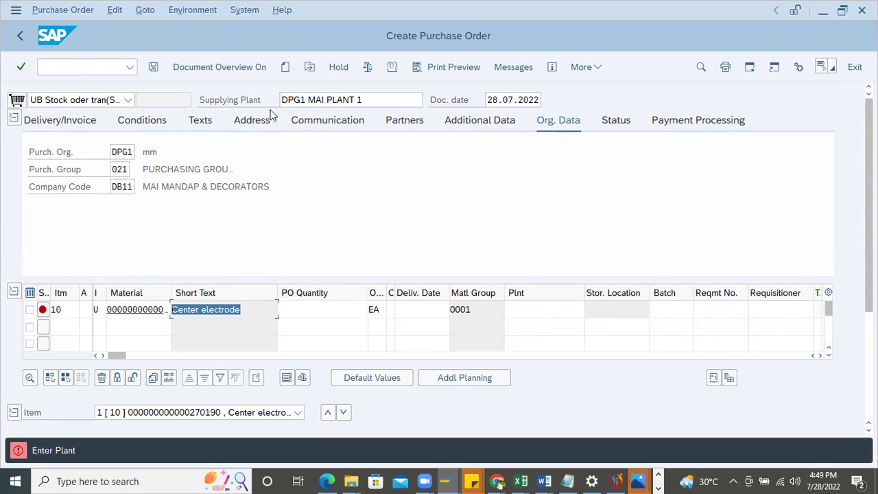
left_click(248, 309)
left_click_drag(168, 291, 188, 293)
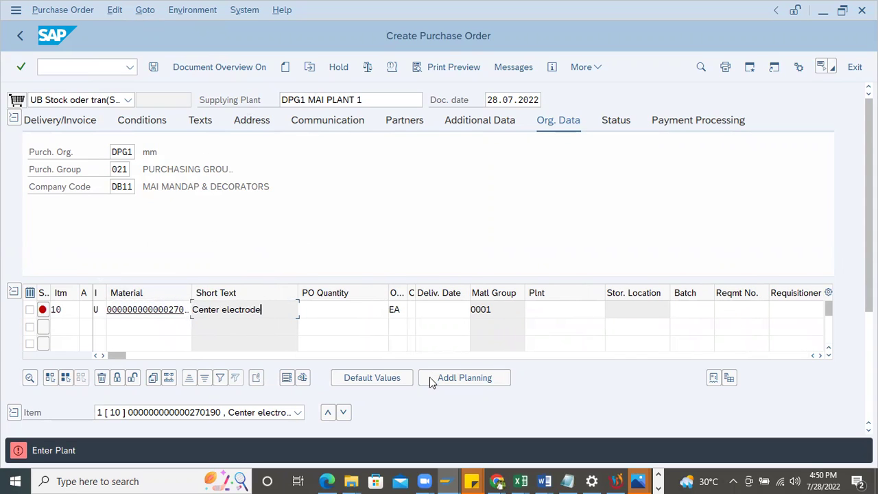
Step: Set item 10's receiving plant to DPG3 and its PO quantity to 1, widening the Material column further
left_click(557, 310)
left_click(558, 109)
key("Return")
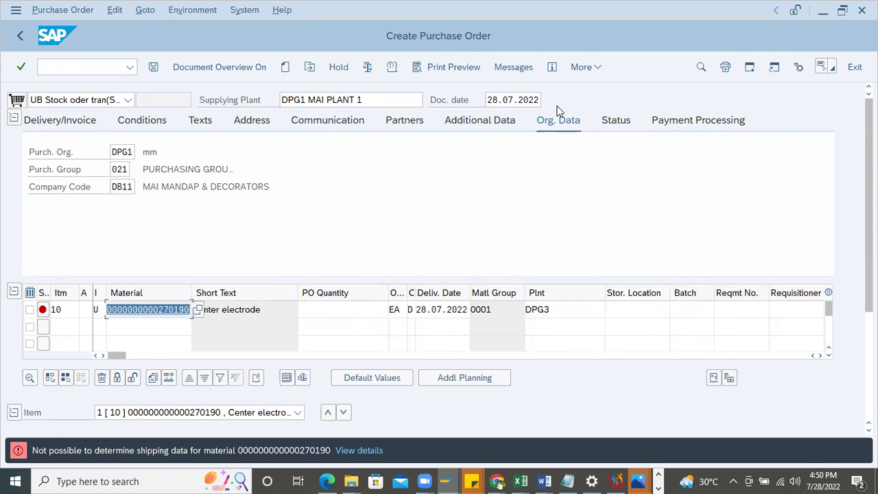
left_click_drag(190, 292, 212, 293)
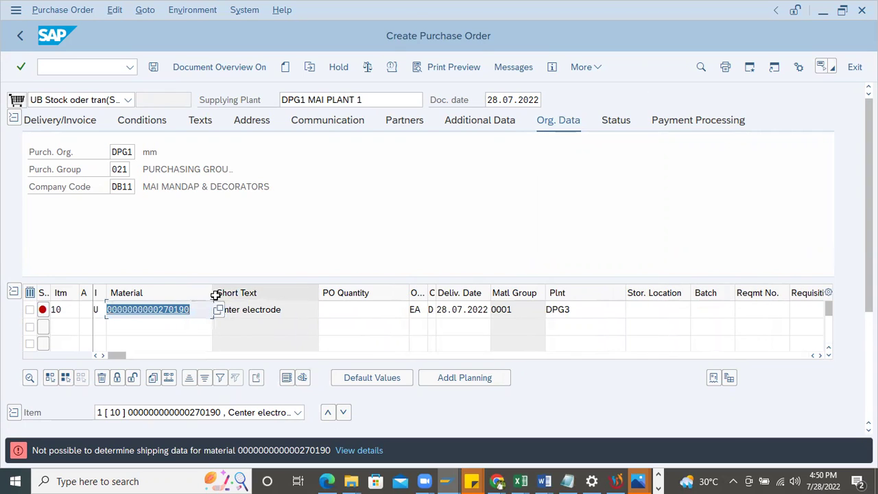
left_click(580, 312)
left_click(347, 309)
type("1")
key("Return")
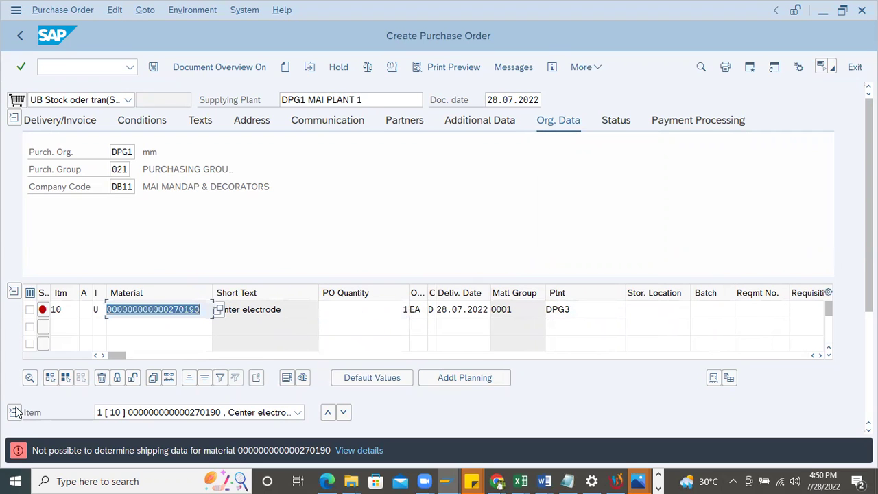
Step: Read the detailed explanation of the shipping data error message, including its possible causes, and close it
left_click(68, 450)
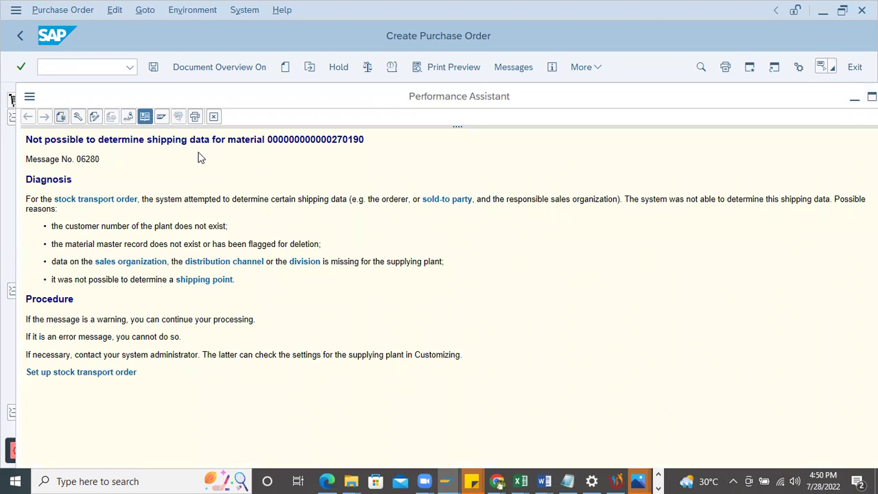
double_click(619, 98)
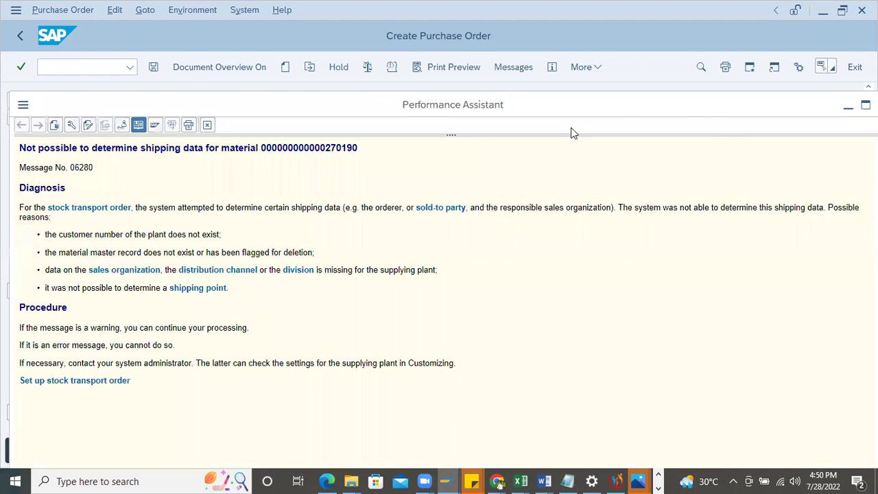
left_click(749, 145)
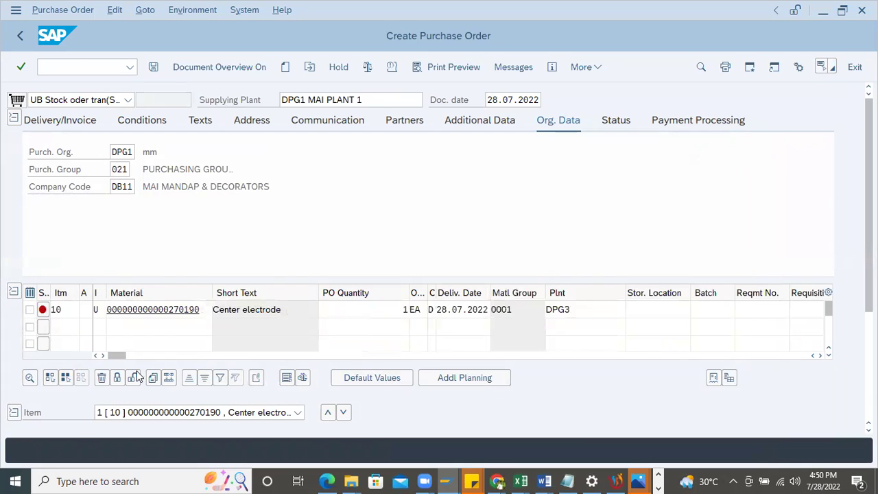
Step: Expand the item details and review the pricing conditions of item 10 with the header collapsed
left_click(13, 413)
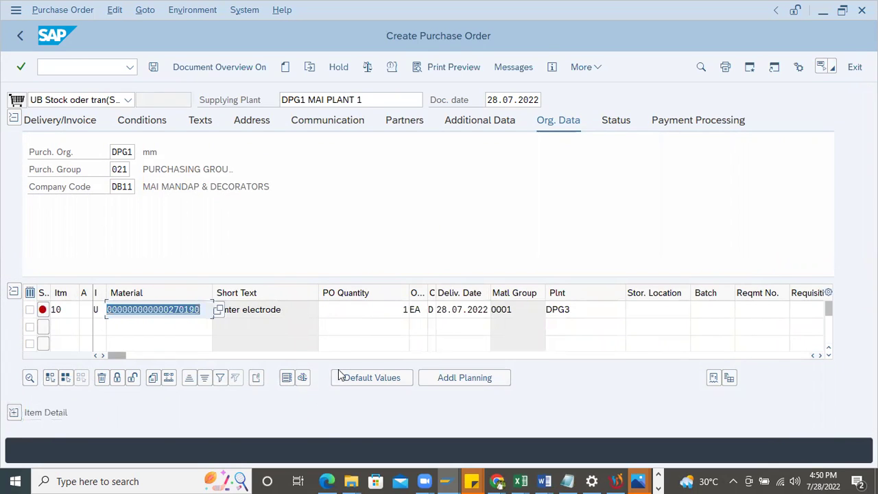
key("Return")
left_click(14, 415)
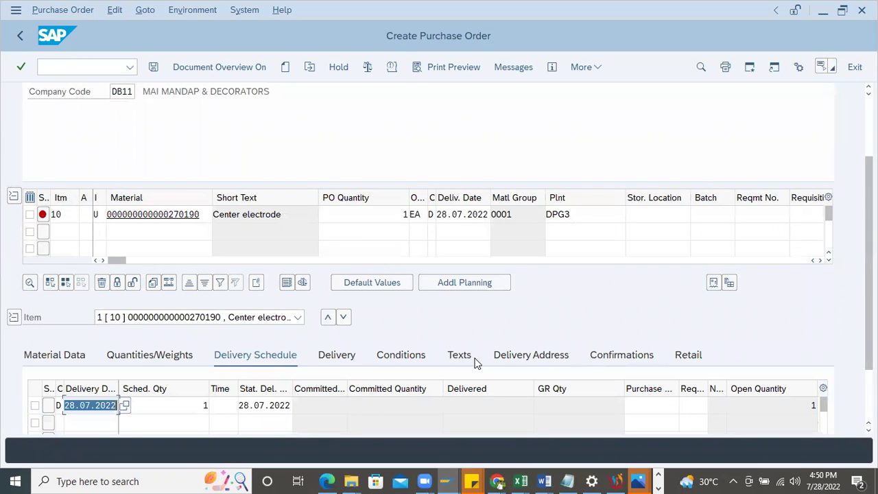
left_click(405, 354)
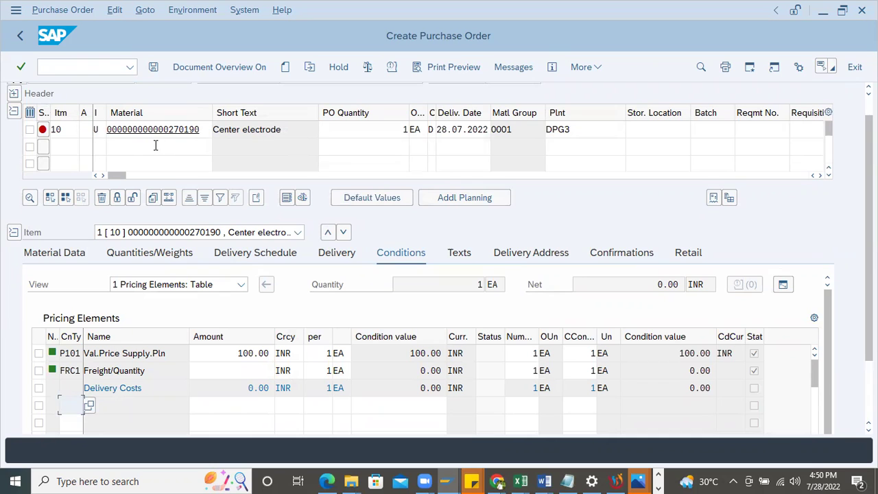
scroll(443, 174, "up", 1)
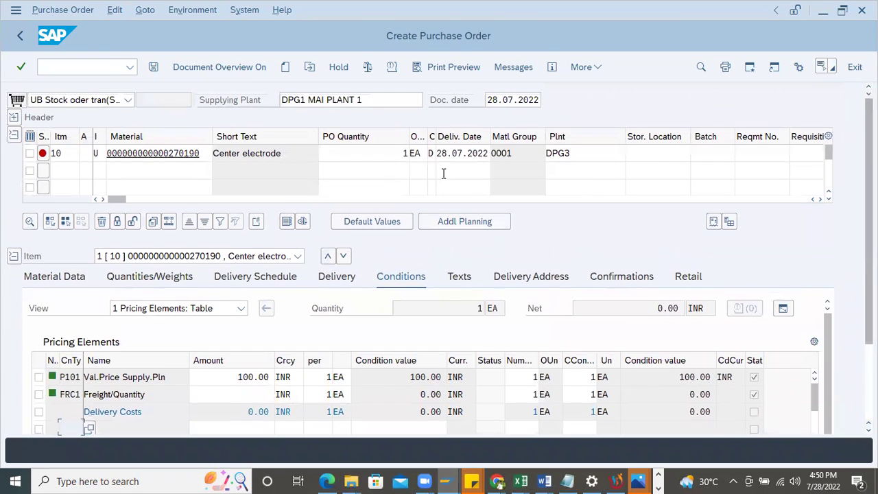
Step: Leave the purchase order with transaction /nspro and display the SAP Reference IMG
left_click(85, 71)
type("/")
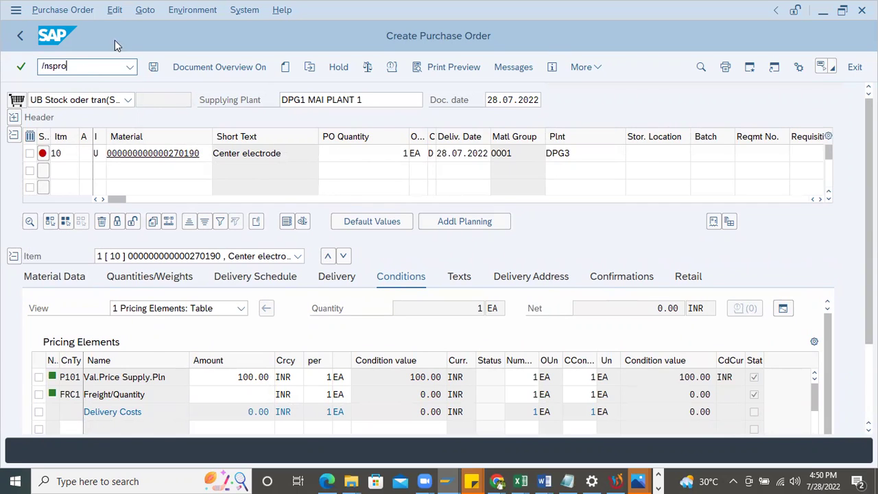
type("nspro")
key("Return")
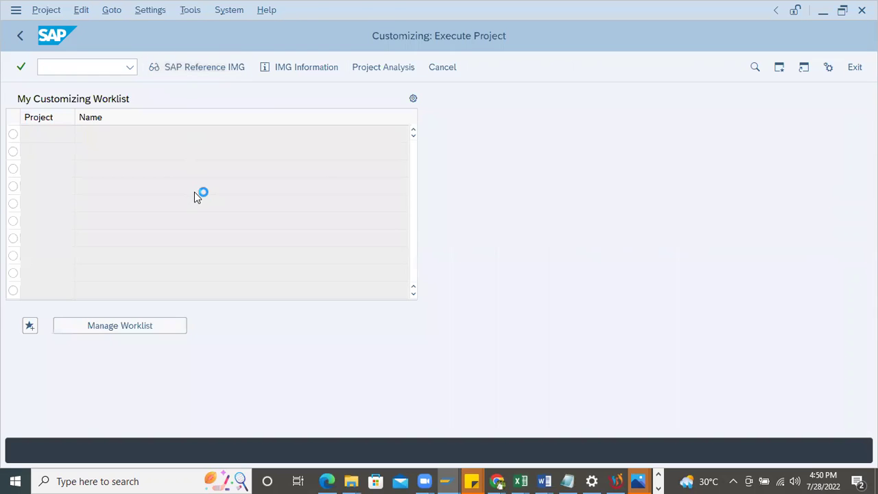
key("F5")
Step: Under Materials Management, Purchasing, Purchase Order, Set up Stock Transport Order, open the activity Assign Document Type, One-Step Procedure, Underdelivery Tolerance
scroll(103, 340, "down", 4)
scroll(98, 345, "down", 2)
left_click(46, 334)
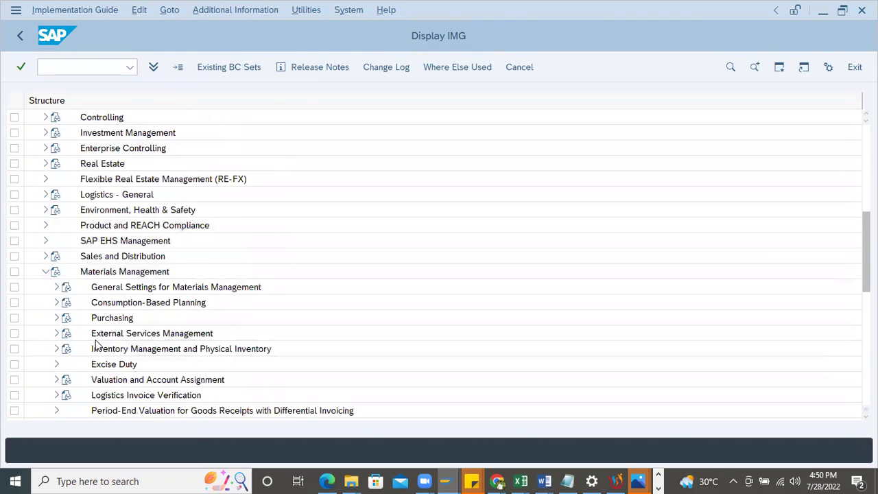
left_click(58, 319)
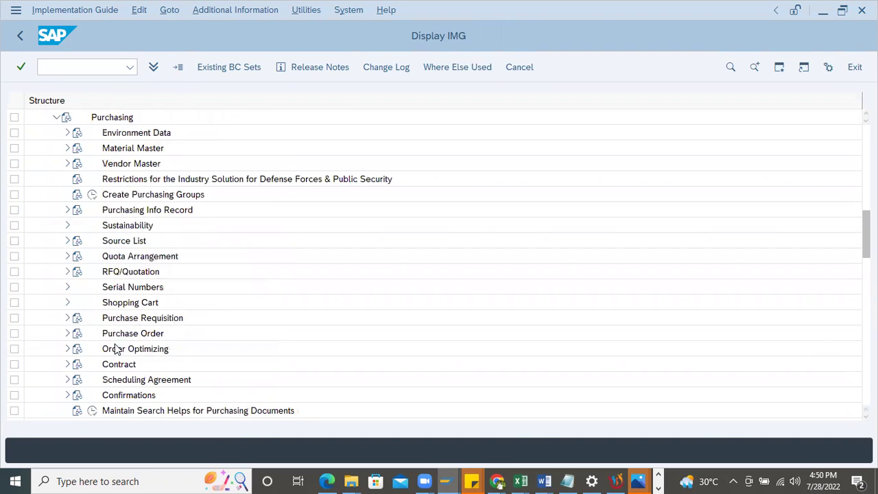
scroll(110, 339, "down", 1)
left_click(67, 302)
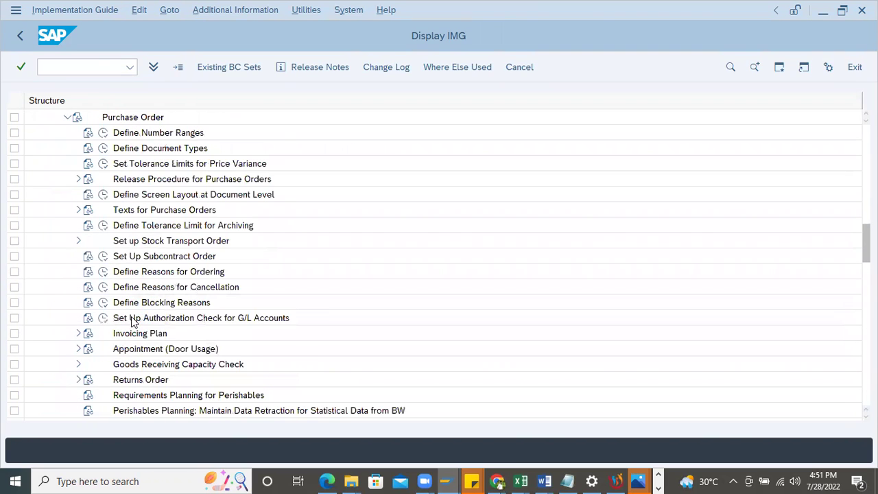
left_click(78, 241)
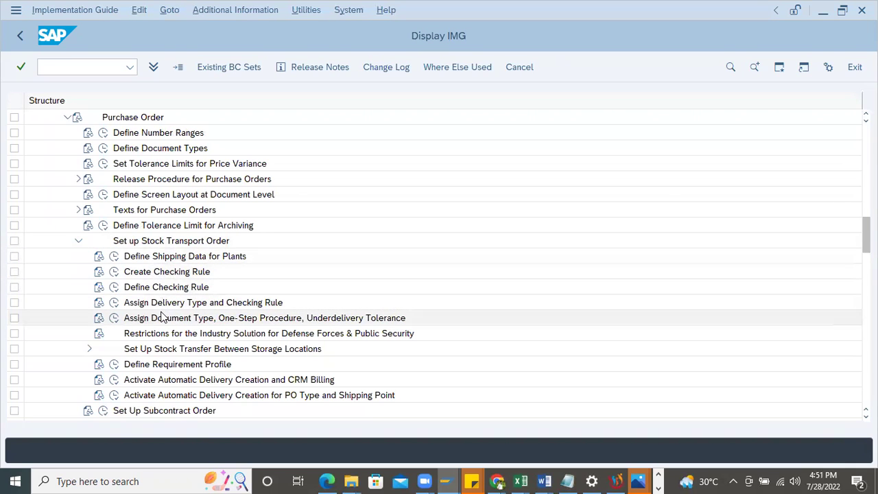
left_click(115, 319)
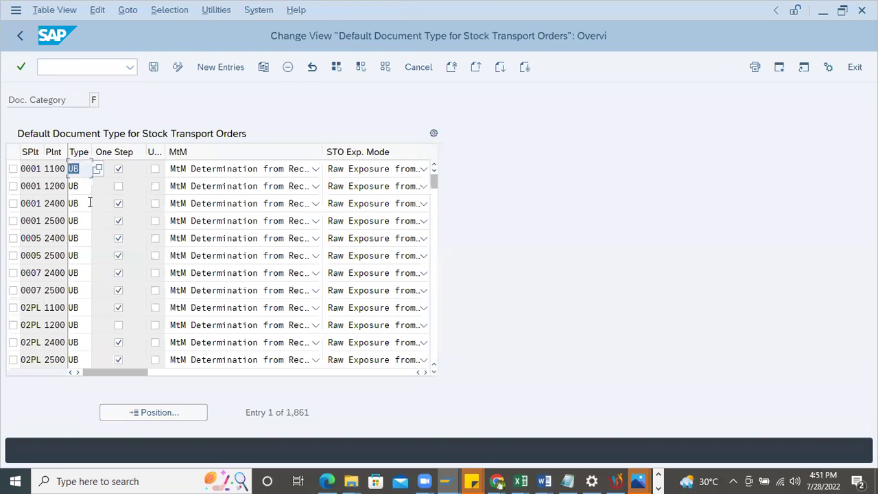
Step: Start positioning in the default document type table, reread the shipping data error explanation in its open window, and close that window
left_click(162, 411)
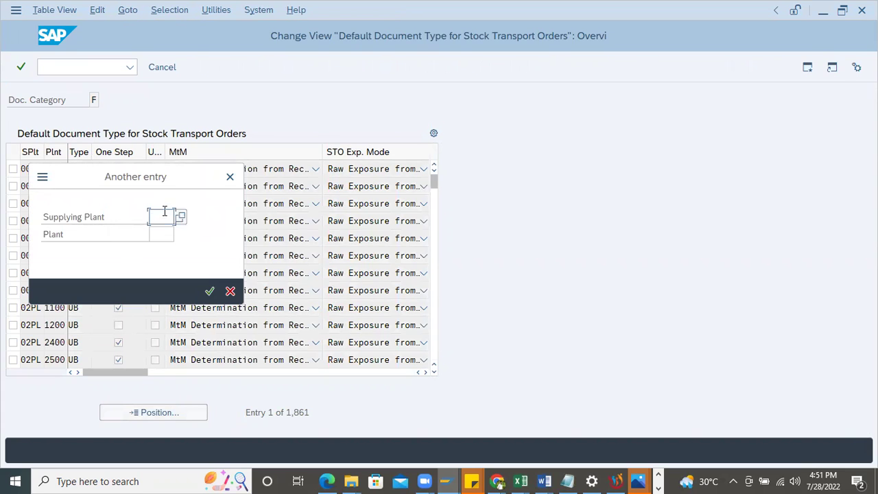
key("alt+Tab")
left_click(465, 477)
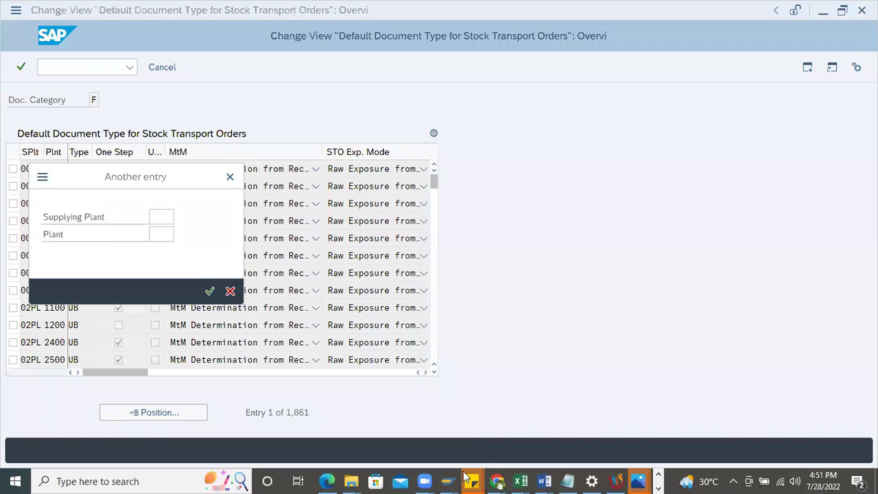
mouse_move(400, 439)
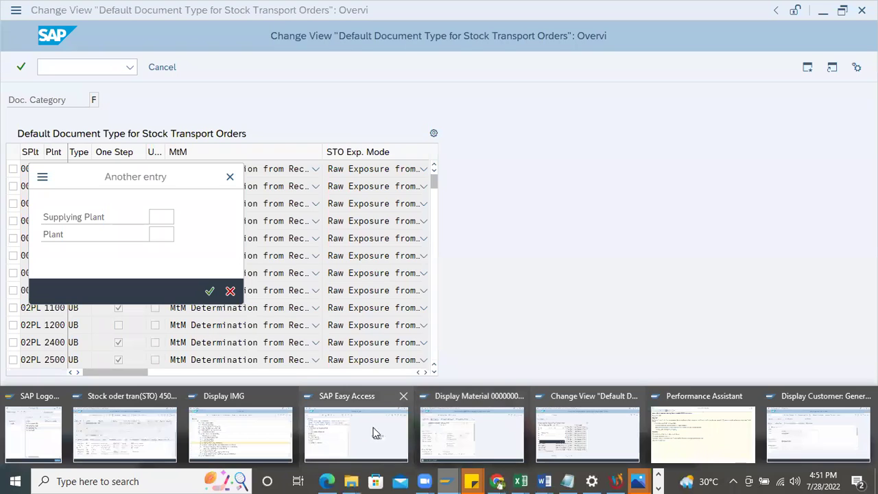
left_click(684, 444)
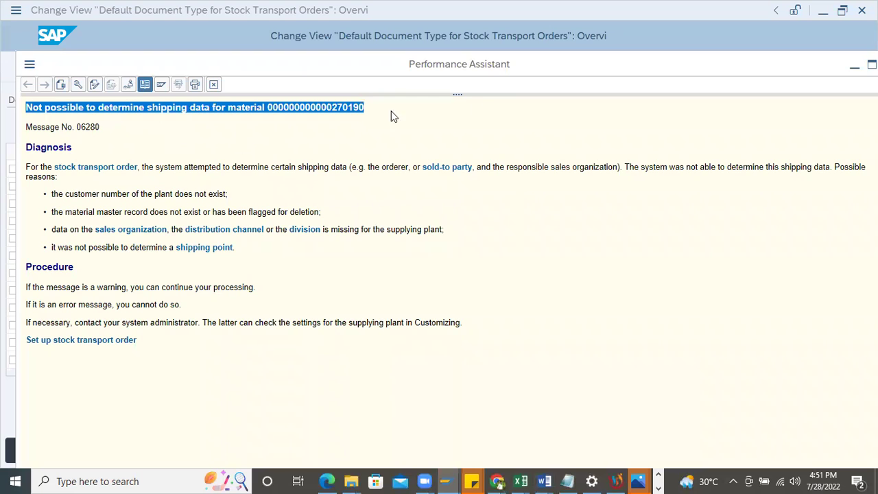
left_click_drag(602, 75, 711, 110)
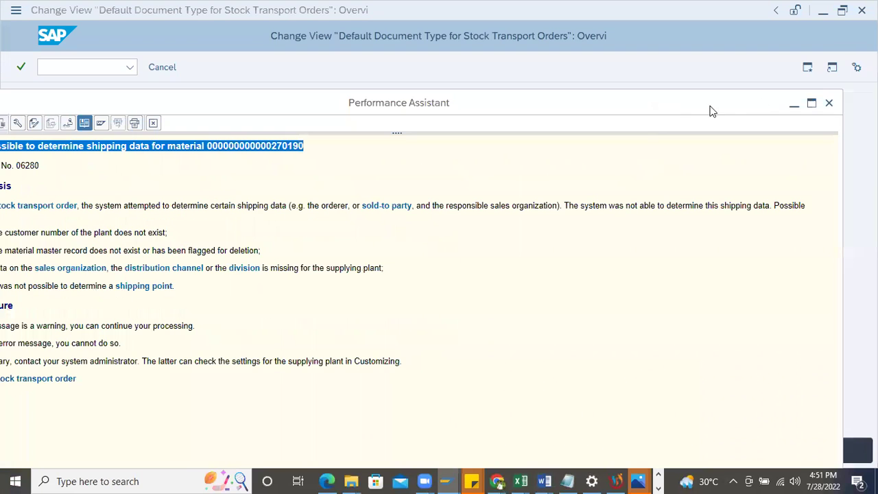
left_click(828, 105)
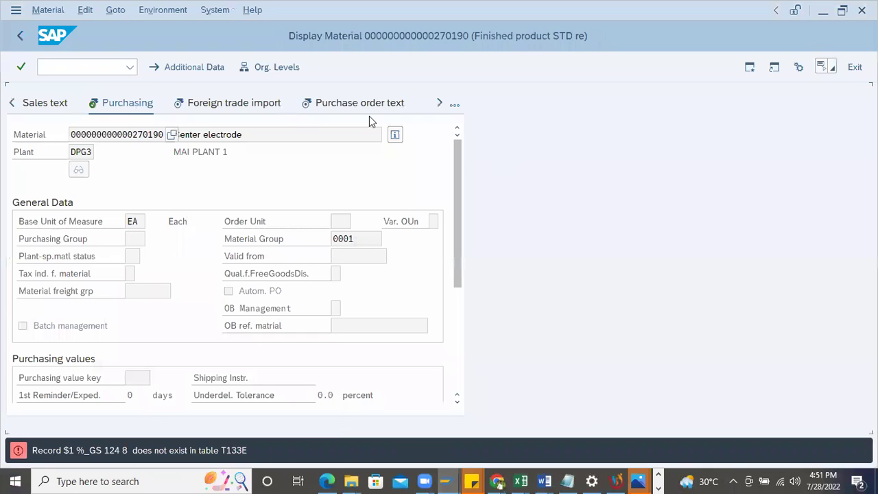
key("Tab")
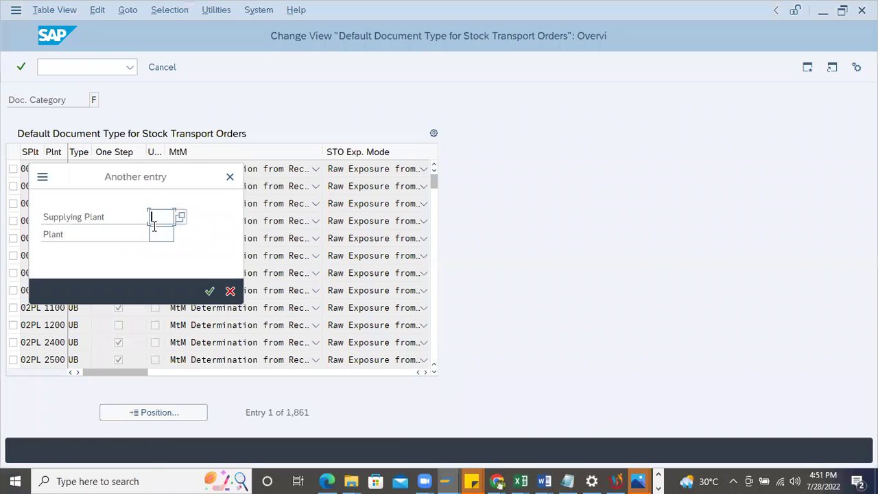
Step: Position the document type table at supplying plant DPG1 and plant DPG3, and widen its Type column
left_click(157, 234)
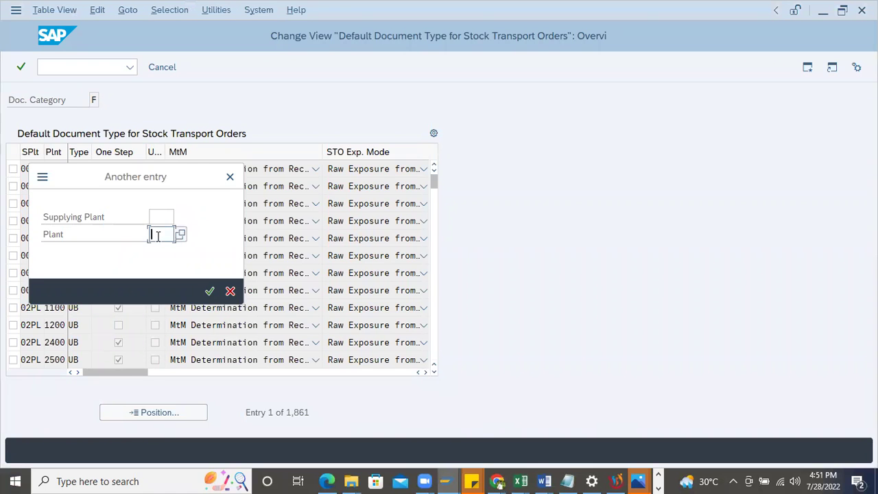
type("DPG3")
left_click(157, 217)
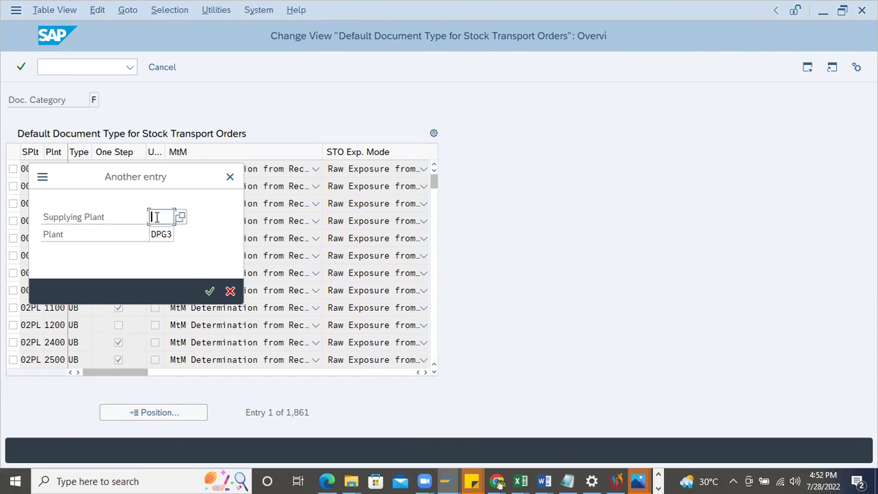
type("DP")
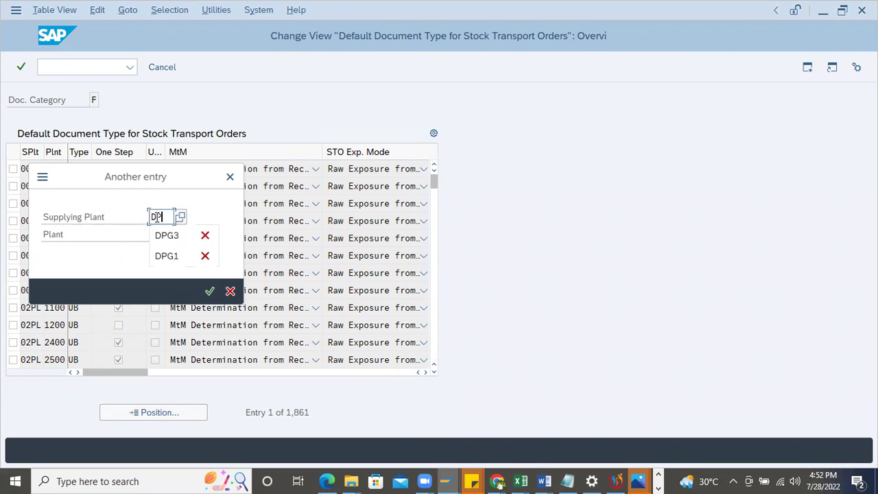
type("G1")
key("Return")
mouse_move(94, 158)
left_mouse_down()
mouse_move(92, 151)
mouse_move(118, 152)
mouse_move(89, 151)
left_mouse_up()
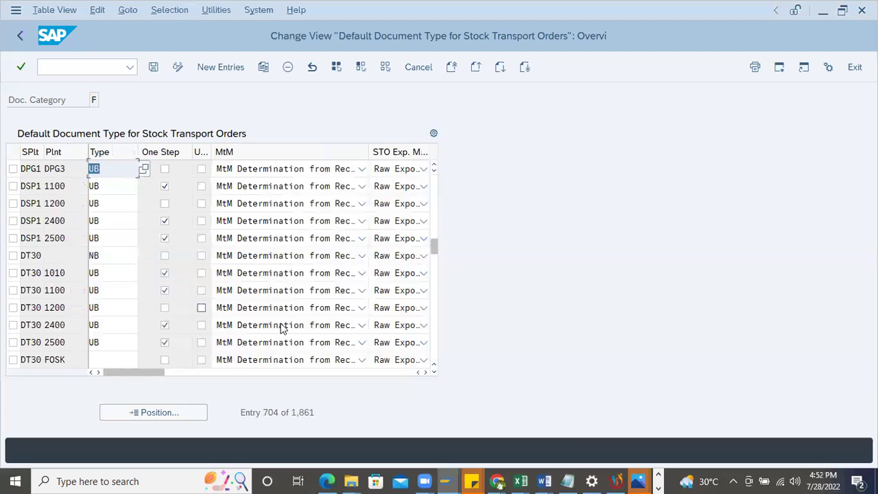
Step: Capture the DPG1 to DPG3 entry with Snipping Tool, highlight its One Step checkbox in yellow, and copy the snip
left_click(93, 481)
type("snip")
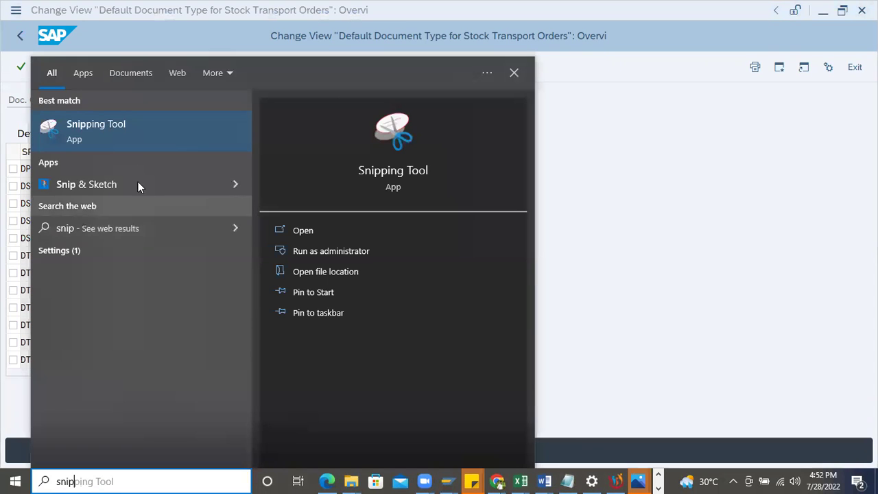
left_click(127, 115)
left_click(199, 45)
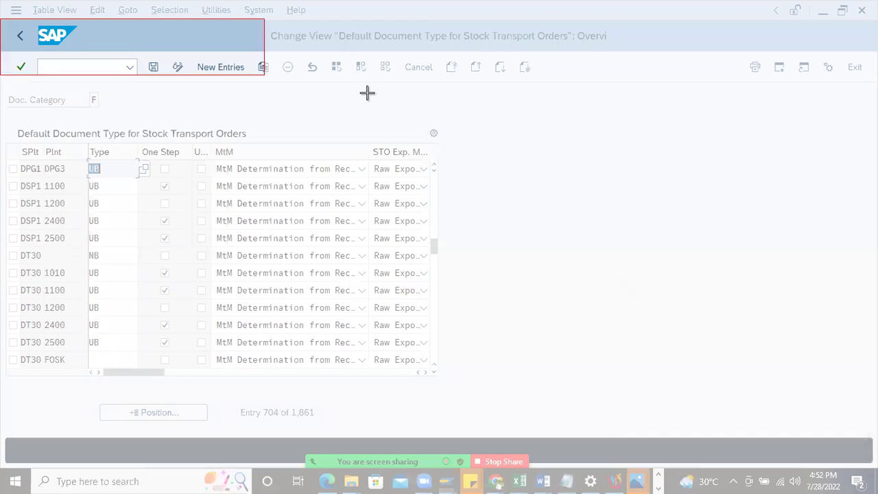
left_click_drag(367, 92, 674, 179)
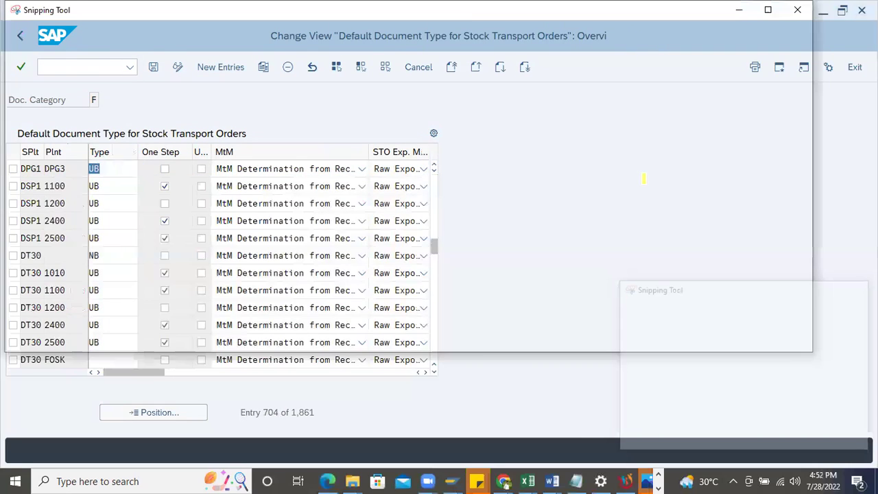
left_click(295, 46)
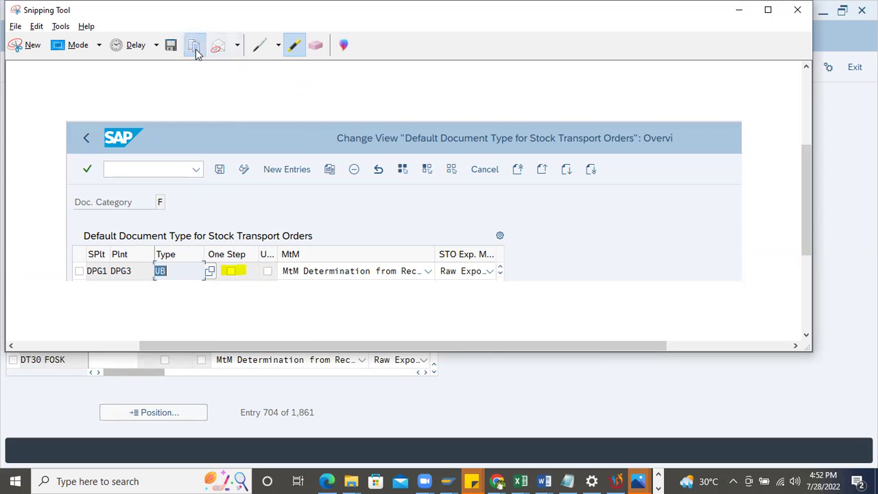
Step: Switch to the Word document, paste the snip below the "Receiving plant → Customer number" line, and enlarge the view to 148%
left_click(542, 481)
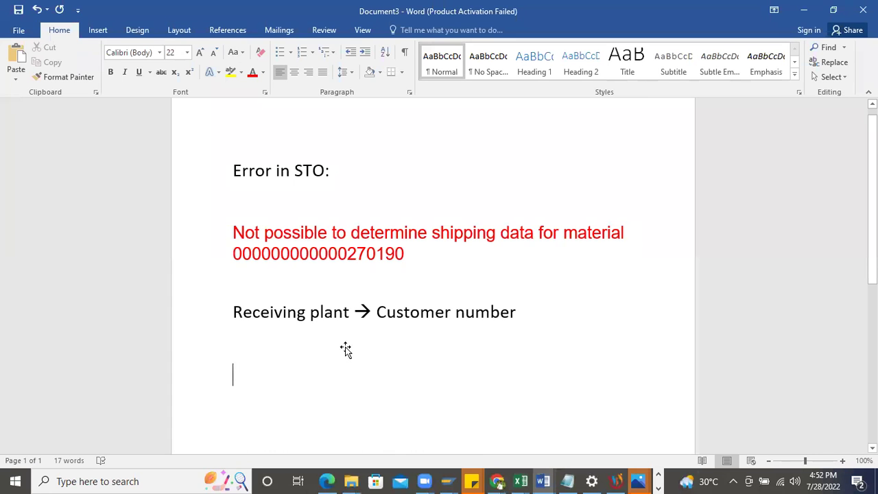
key("ctrl+v")
left_click(808, 460)
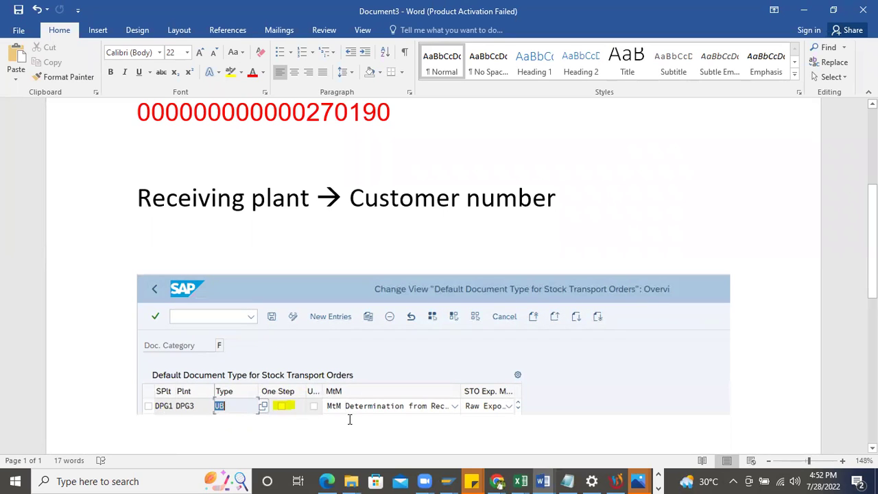
Step: Switch back to SAP, leave the document type table, and open the activity Assign Delivery Type and Checking Rule
key("alt+Tab")
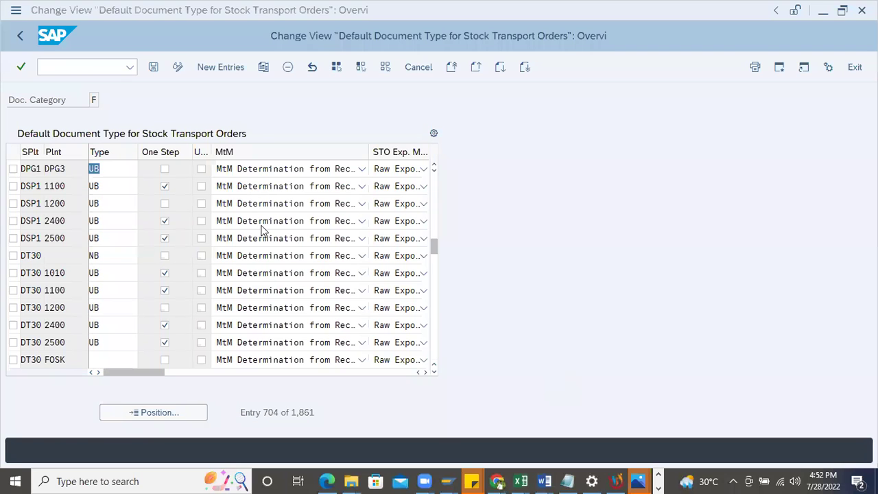
left_click(20, 36)
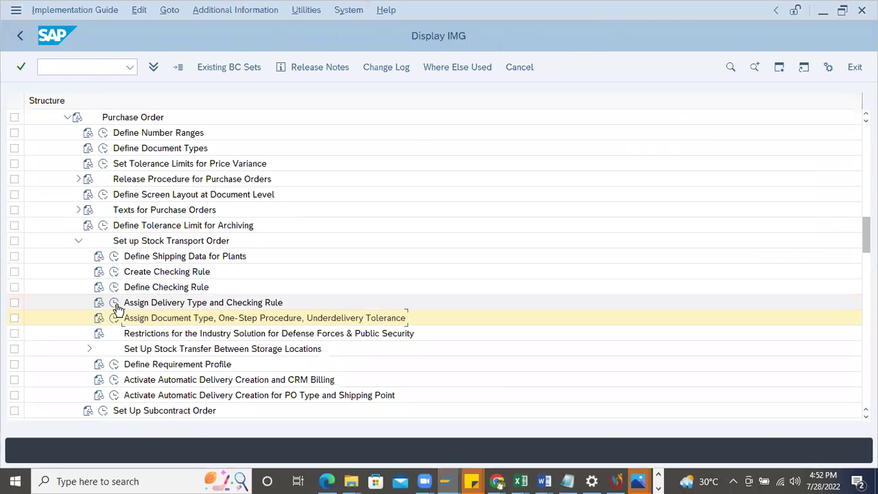
left_click(115, 304)
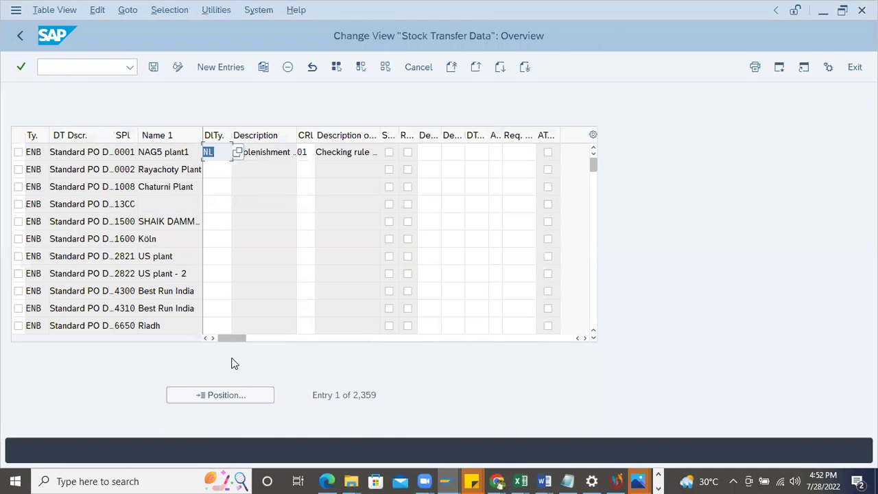
Step: Position the stock transfer data at document type UB and supplying plant DPG1, and widen the delivery type and checking rule columns
left_click(230, 398)
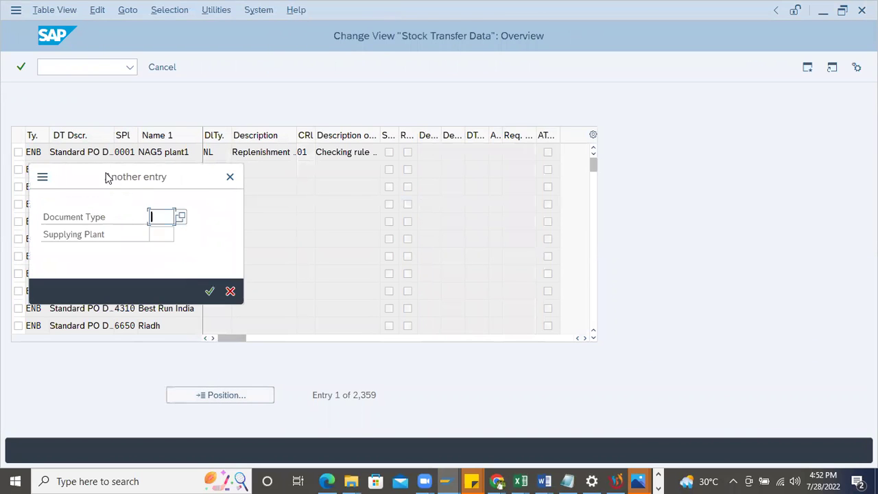
left_click_drag(106, 177, 498, 180)
type("UB")
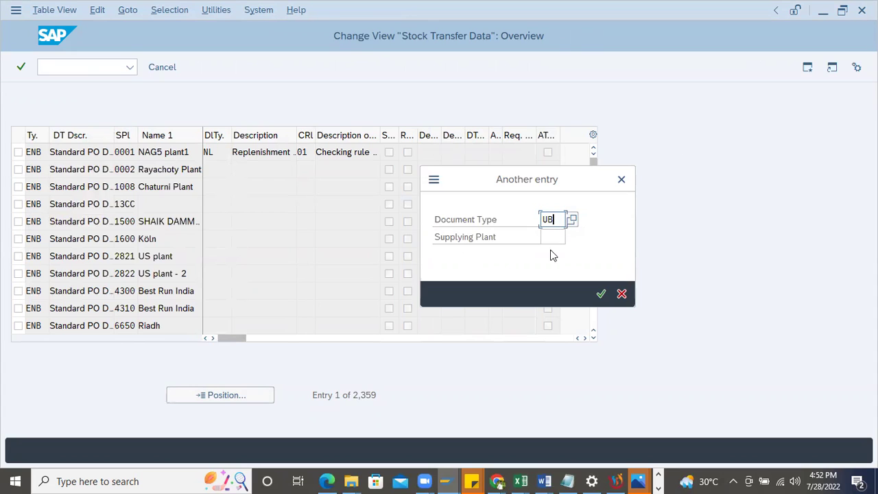
left_click(540, 240)
left_click(561, 247)
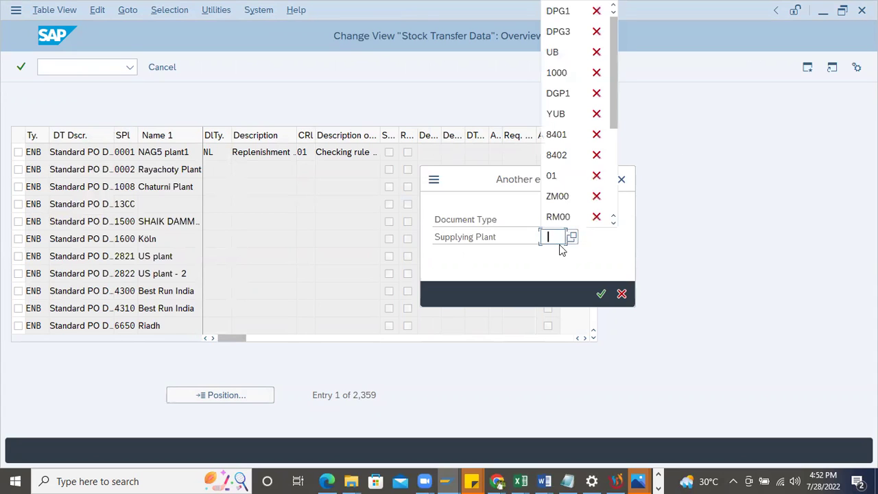
left_click(574, 15)
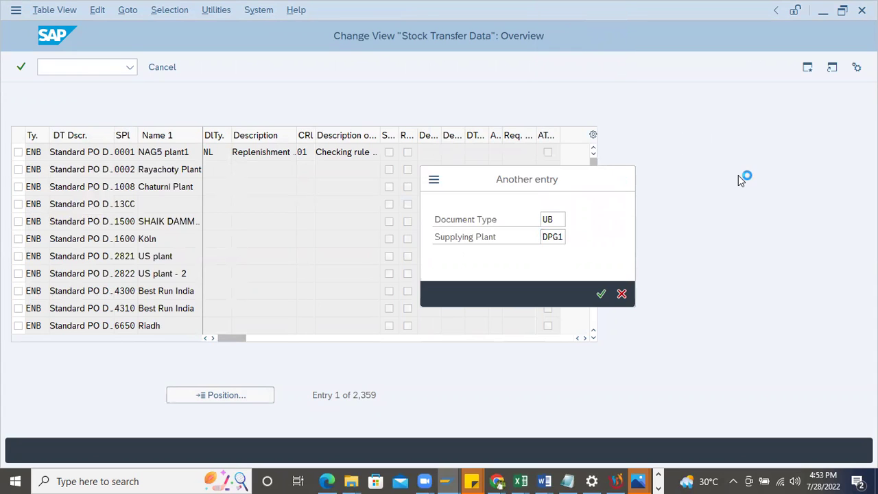
key("Return")
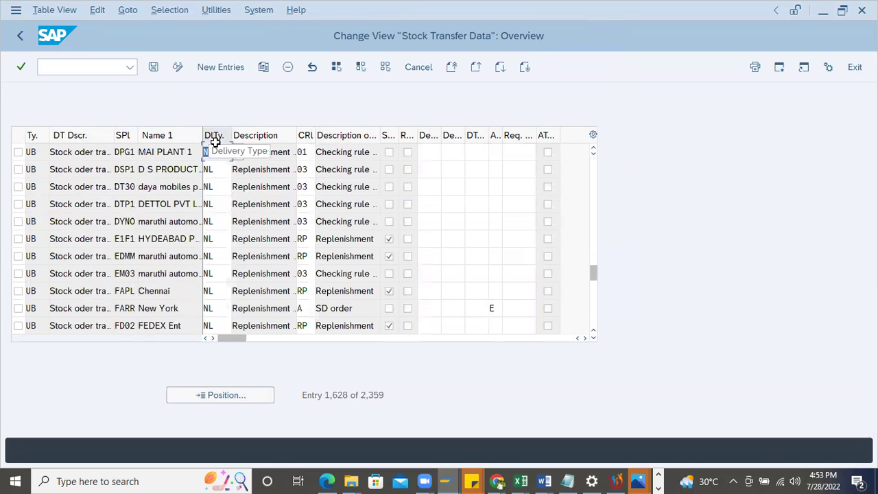
mouse_move(231, 134)
left_mouse_down()
mouse_move(247, 134)
mouse_move(228, 135)
left_mouse_up()
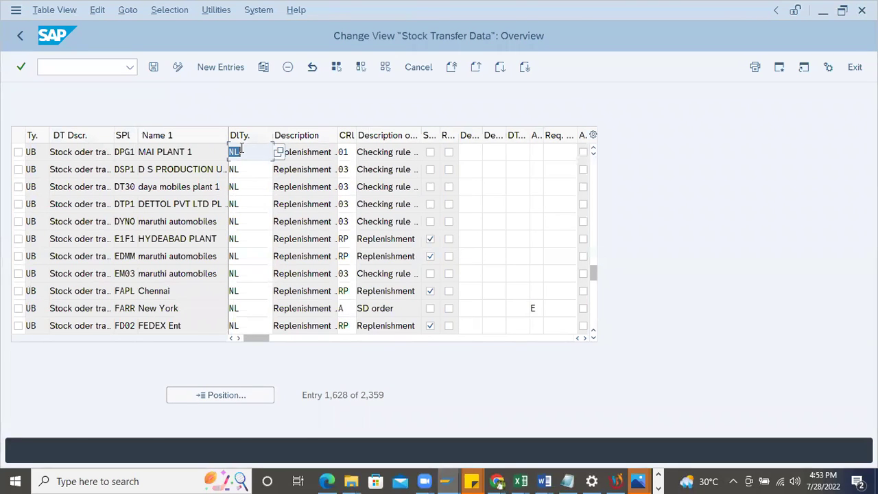
left_click_drag(354, 134, 400, 140)
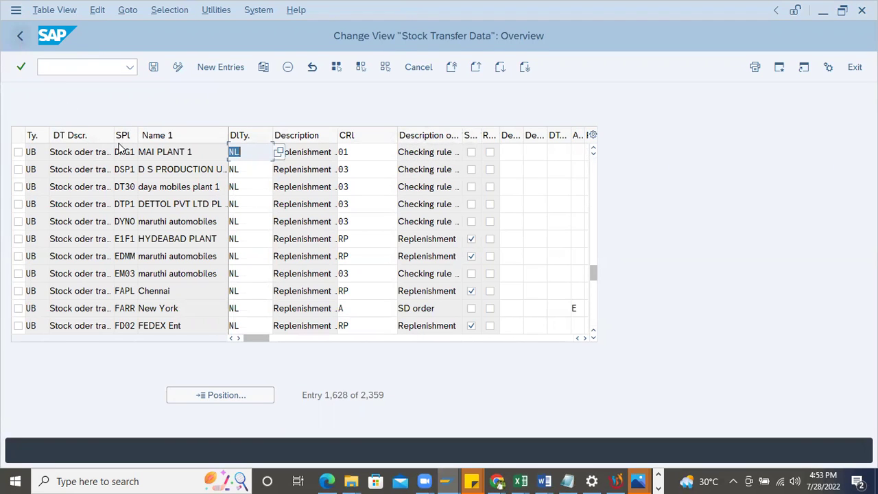
Step: Capture a new snip of the stock transfer data from the header down to the UB entry for DPG1
left_click(640, 480)
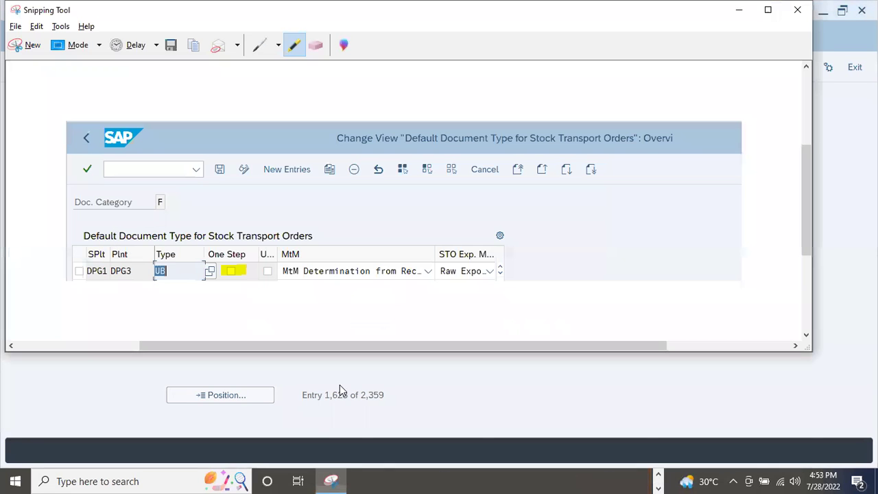
left_click(27, 45)
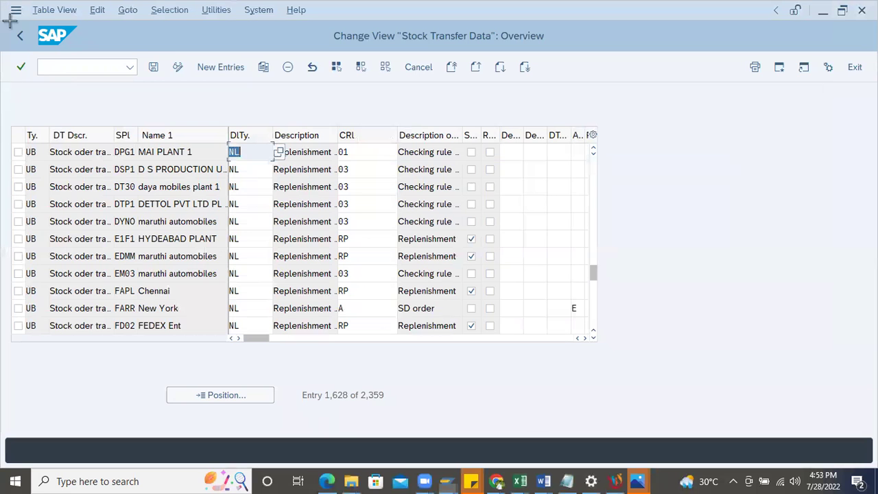
left_click_drag(0, 13, 681, 162)
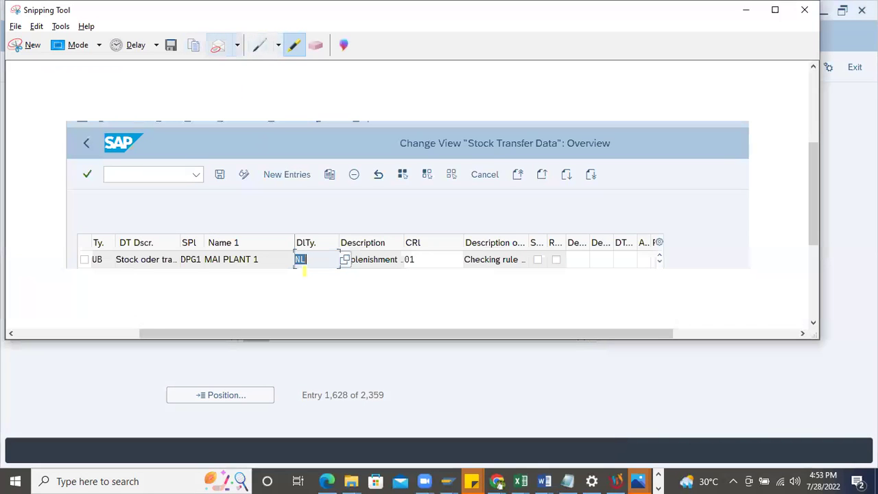
Step: Paste the stock transfer data snip on a new line below the first screenshot in the Word document
mouse_move(544, 481)
left_click(549, 382)
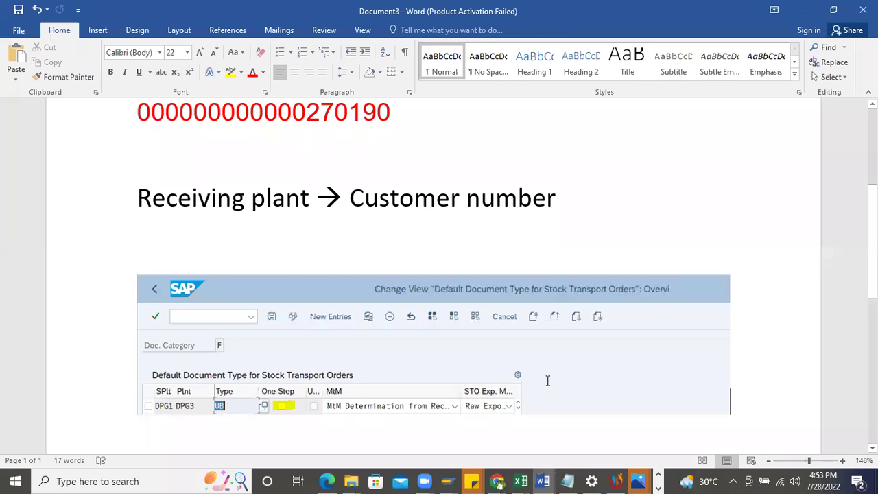
key("Return")
key("ctrl+v")
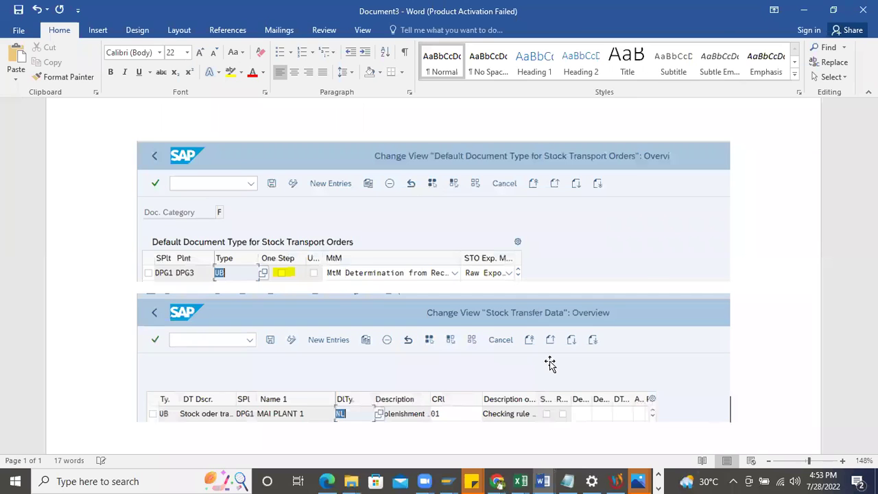
Step: Switch back to SAP, open the activity Define Shipping Data for Plants, and widen the Plnt column
key("alt+Tab")
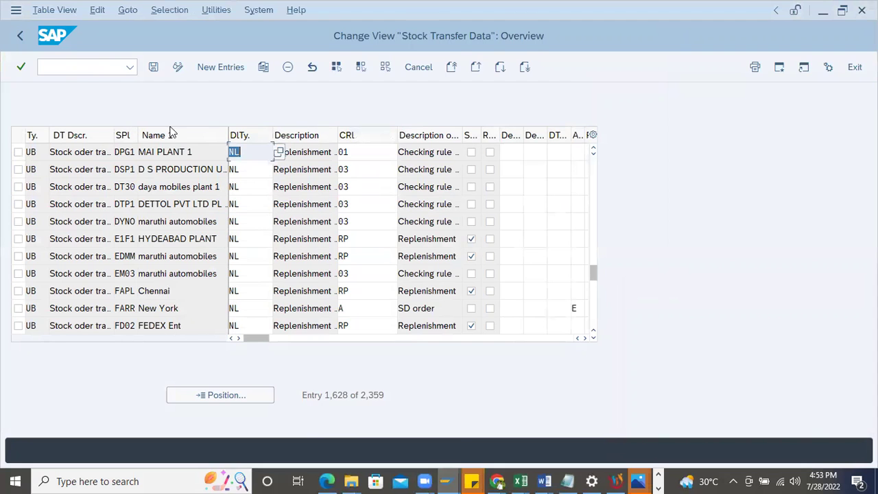
left_click(20, 36)
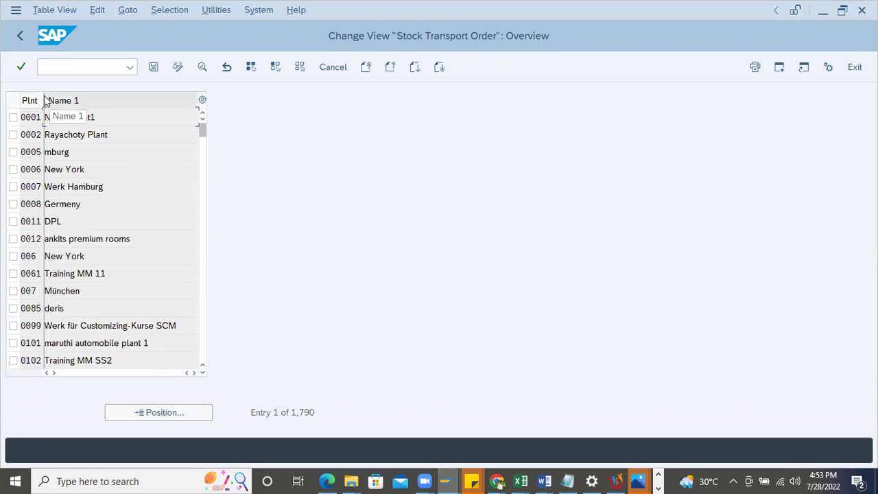
left_click_drag(42, 96, 74, 96)
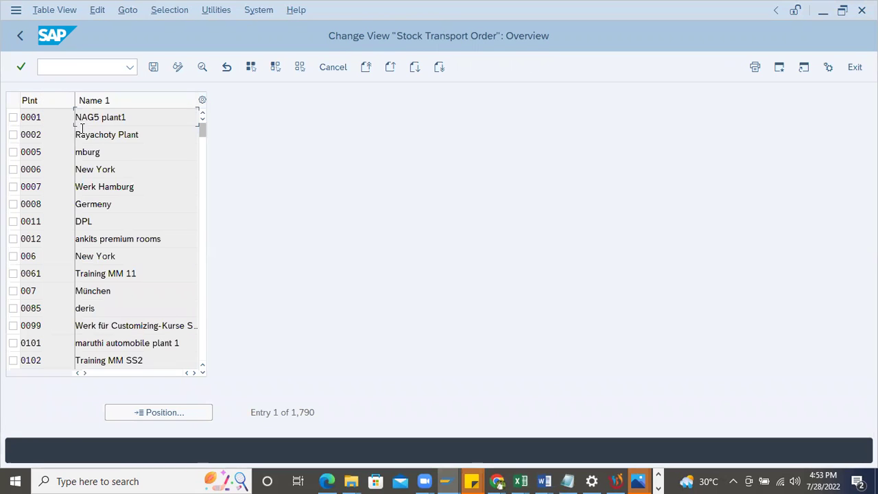
Step: Position the plant overview at plant DPG1
left_click(172, 412)
left_click(158, 217)
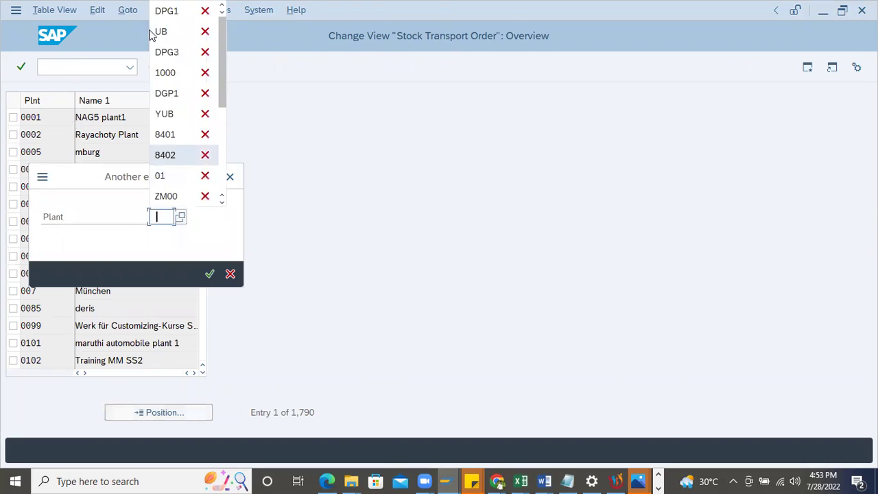
left_click(166, 11)
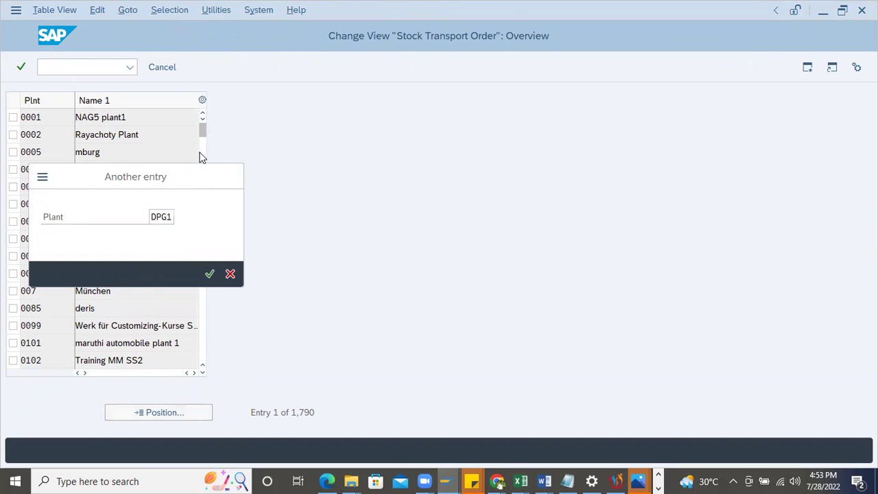
key("Return")
left_click(47, 117)
left_click(149, 123)
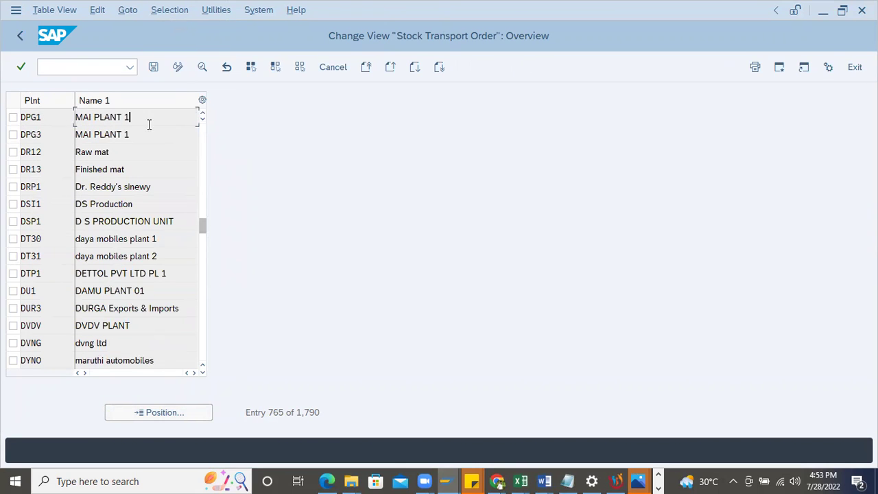
Step: Review the stock transport order details of plant DPG1 and return to the plant overview
double_click(74, 118)
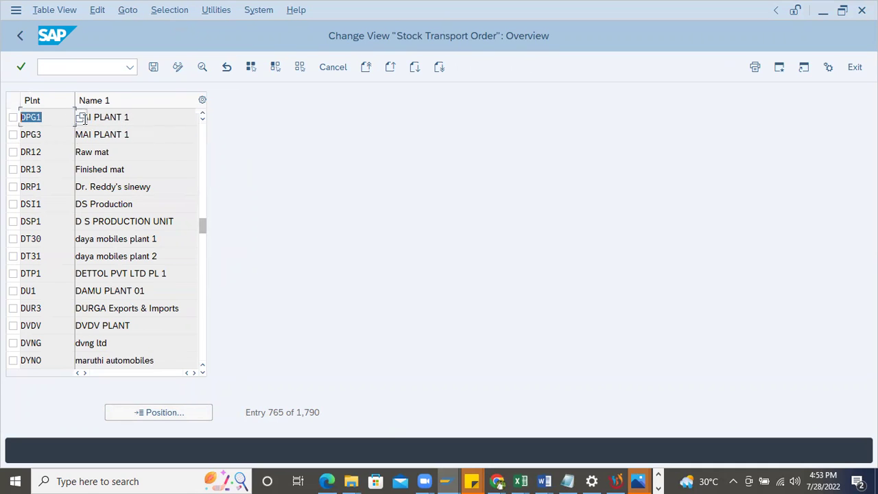
left_click(12, 117)
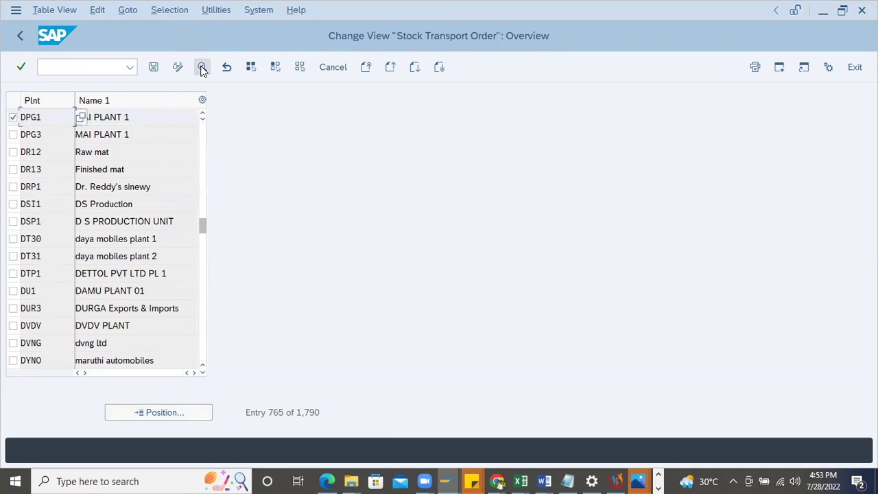
left_click(202, 69)
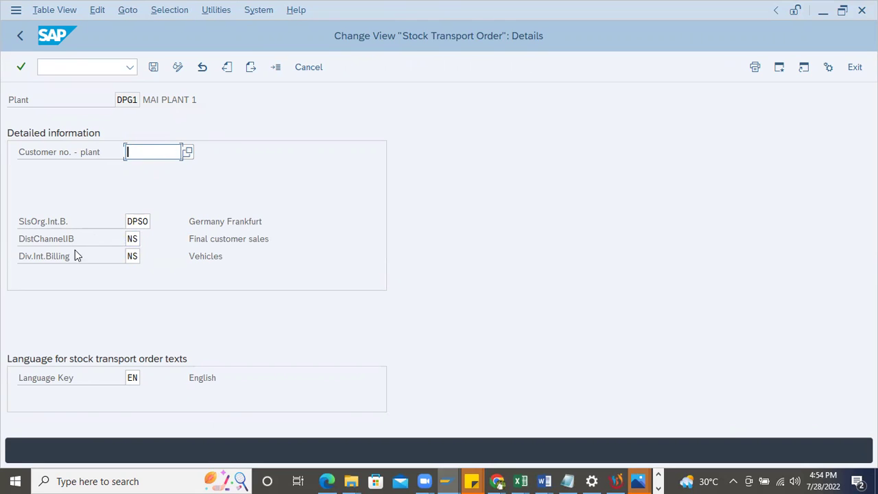
left_click(21, 37)
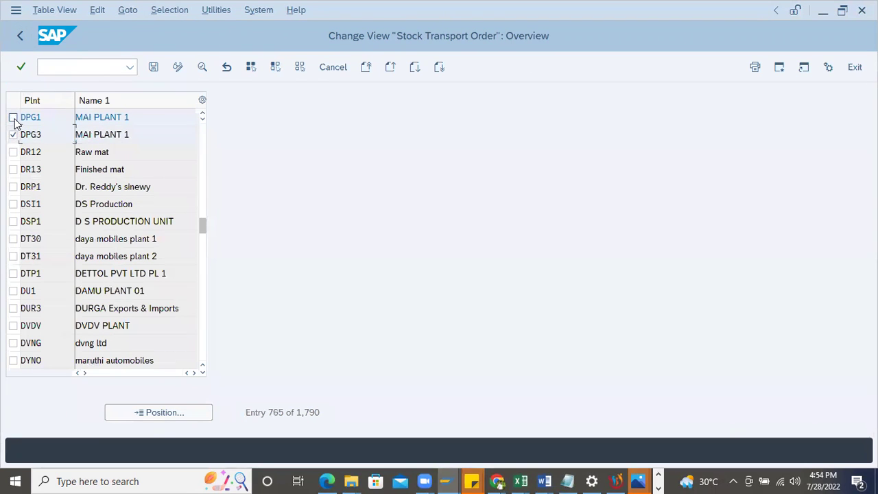
Step: Open the stock transport order details of plant DPG3 instead and enter the receiving plant's customer number
left_click(13, 135)
left_click_drag(54, 134, 6, 109)
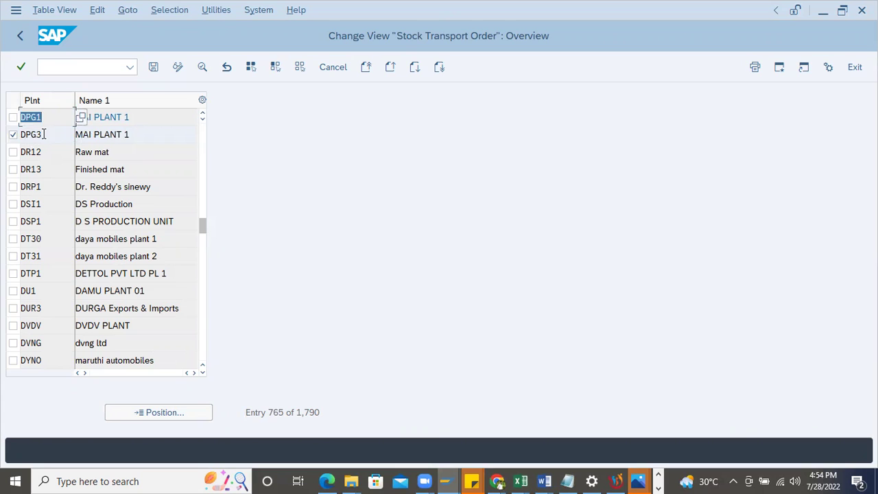
left_click_drag(43, 134, 4, 125)
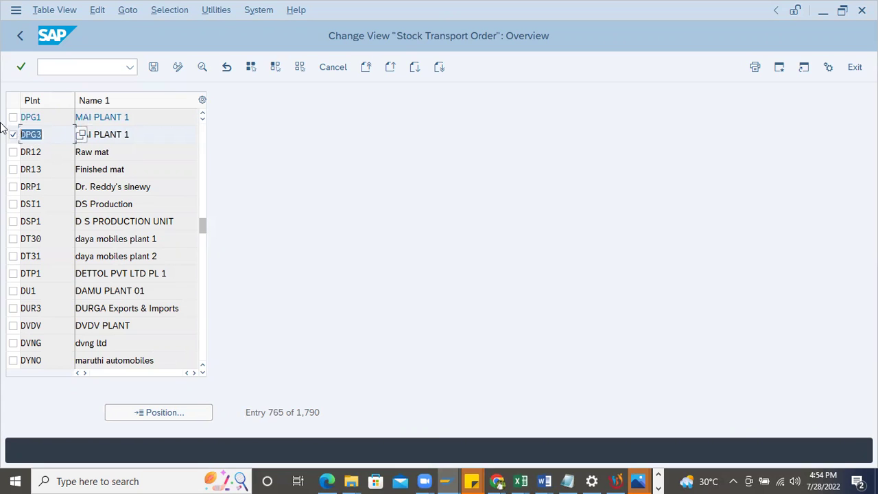
left_click(202, 68)
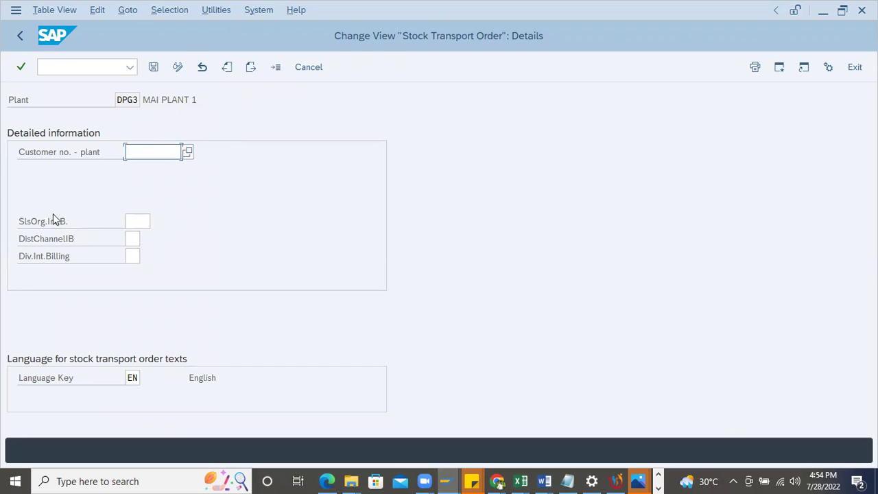
left_click(143, 152)
left_click(147, 171)
key("Tab")
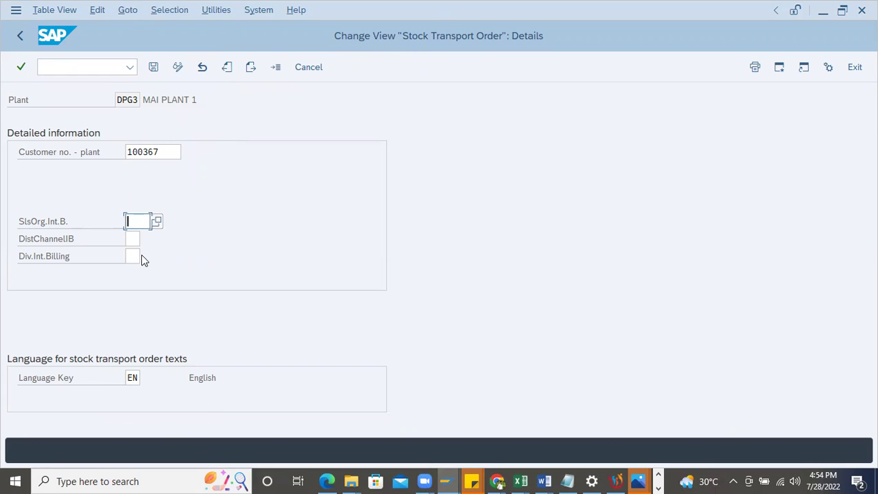
Step: Check the material number in the error text at the start of the Word document, and return to SAP
key("alt+Tab")
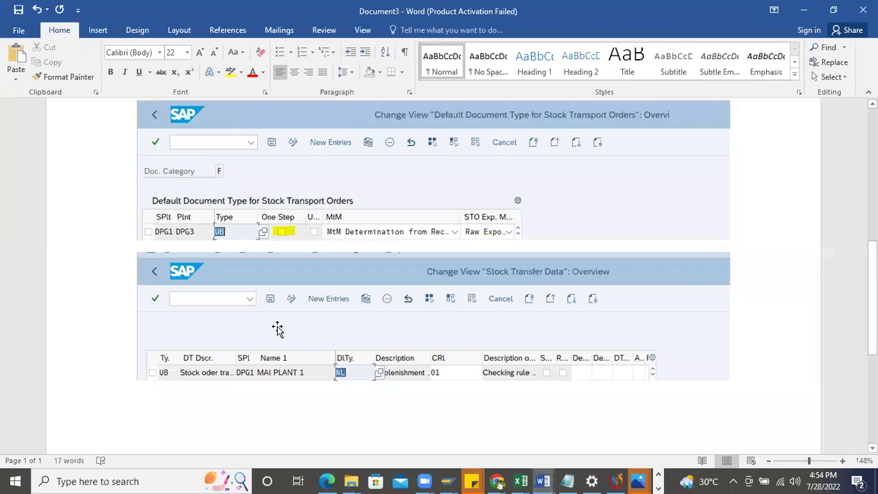
scroll(271, 325, "up", 1)
scroll(271, 325, "up", 4)
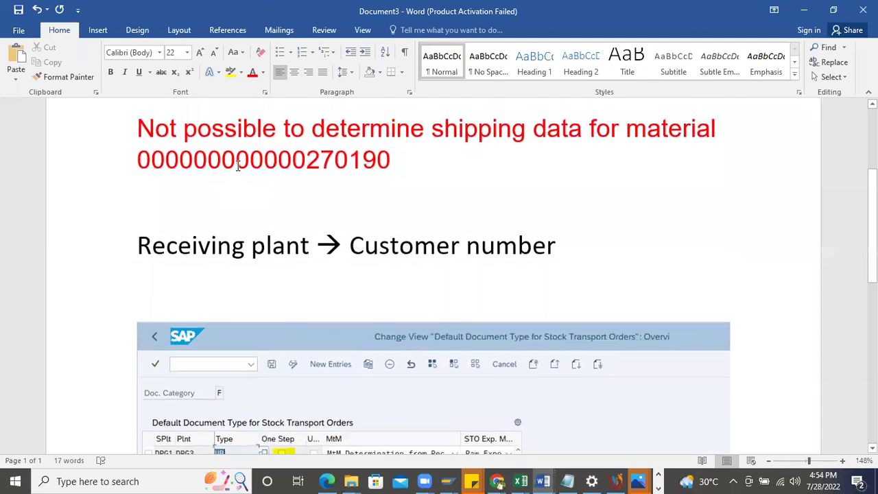
double_click(238, 164)
key("alt+Tab")
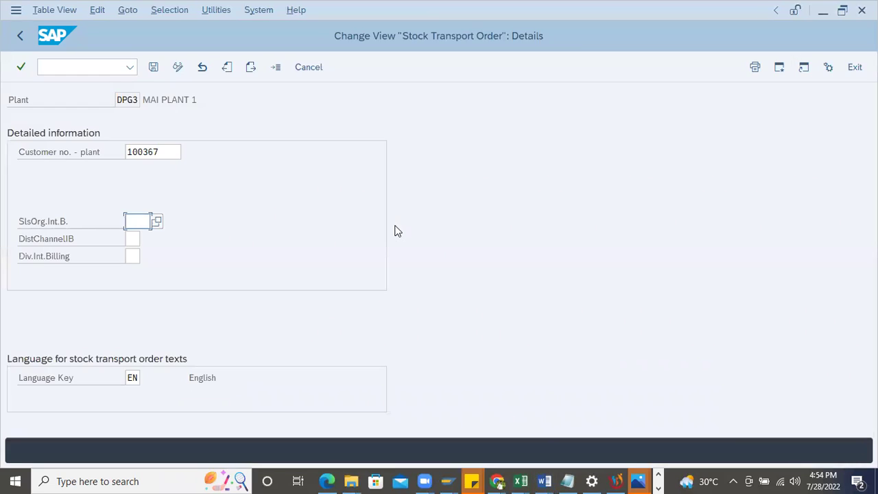
Step: Run transaction MM03 for material 270190 in the other open SAP session and bring up its view selection
left_click(780, 66)
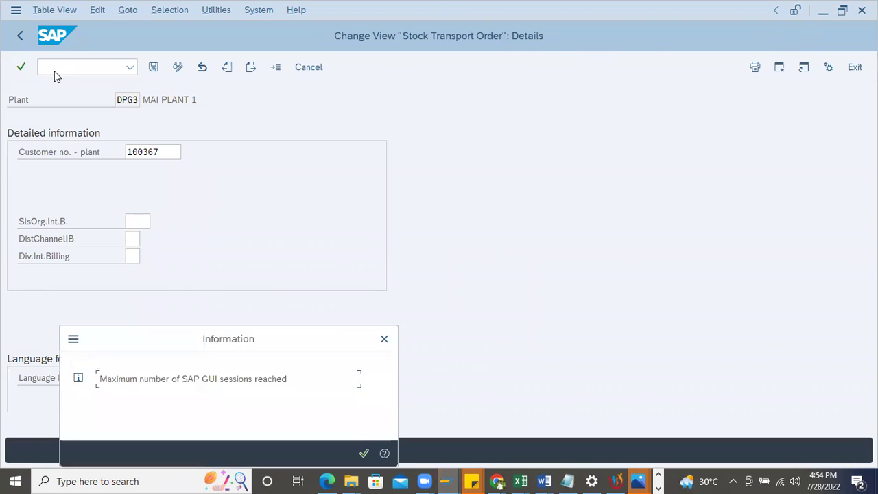
left_click(384, 339)
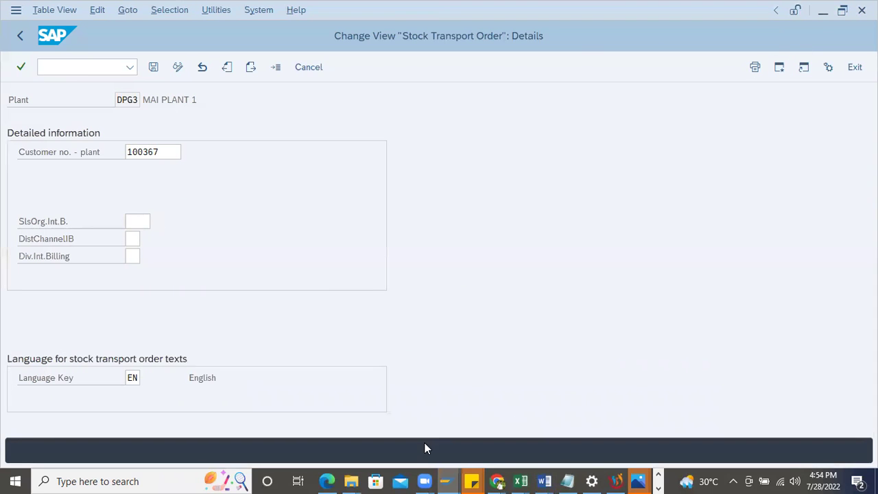
left_click(443, 479)
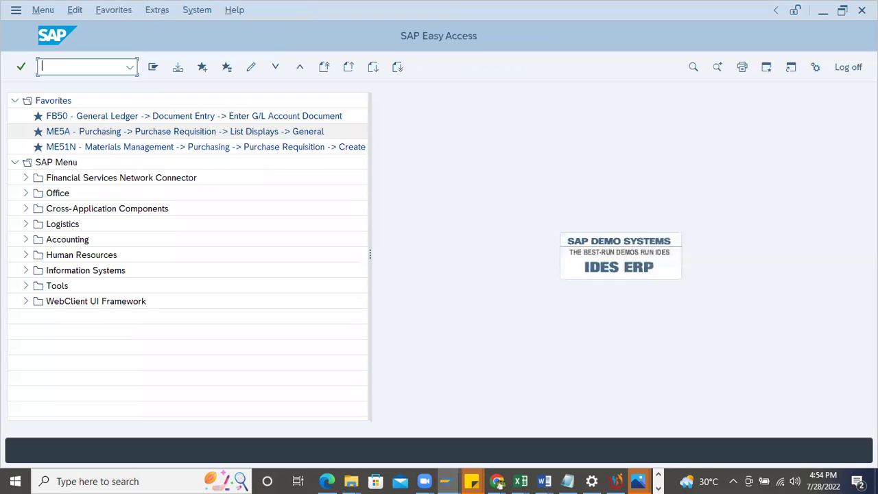
type("mm03")
key("Return")
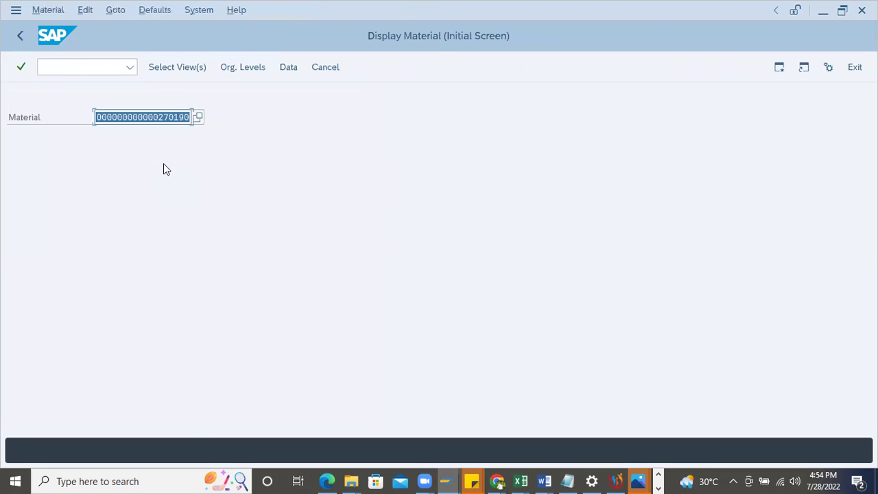
key("Return")
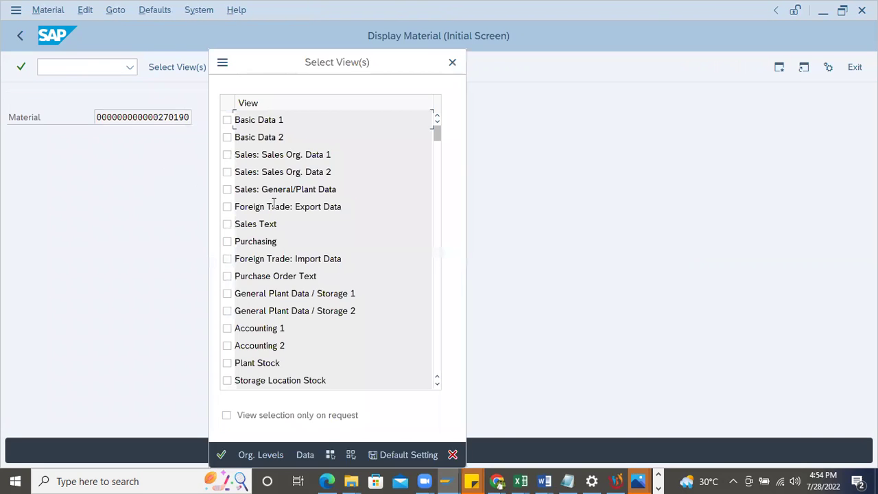
Step: Choose the views Sales Org. Data 1, Sales Org. Data 2 and Sales: General/Plant Data, and set the plant to DPG3
left_click(227, 154)
left_click(227, 172)
left_click(227, 190)
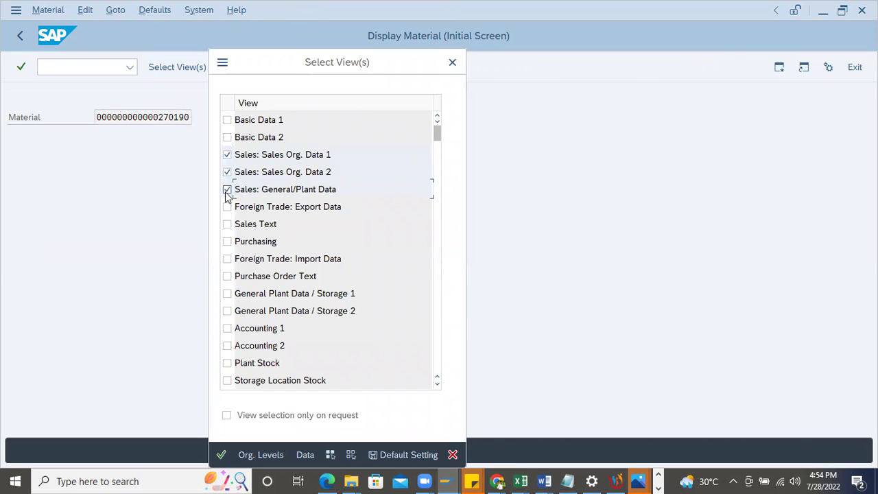
key("Return")
left_click(249, 180)
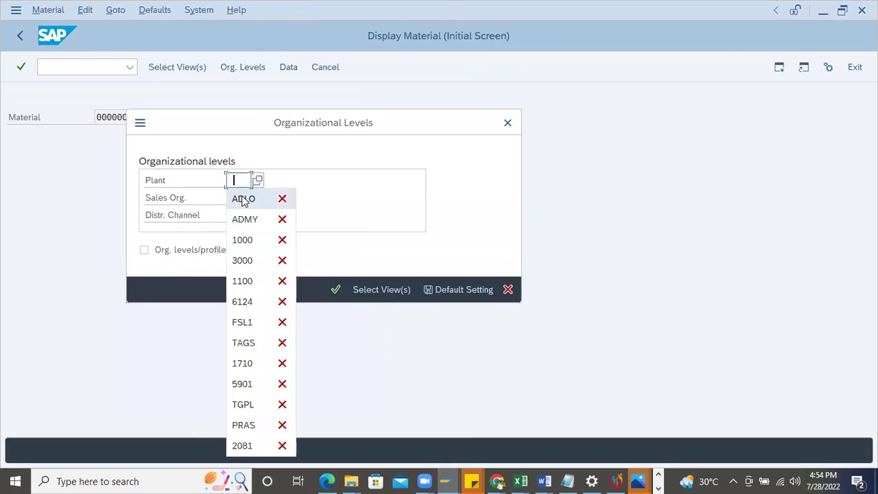
left_click(230, 179)
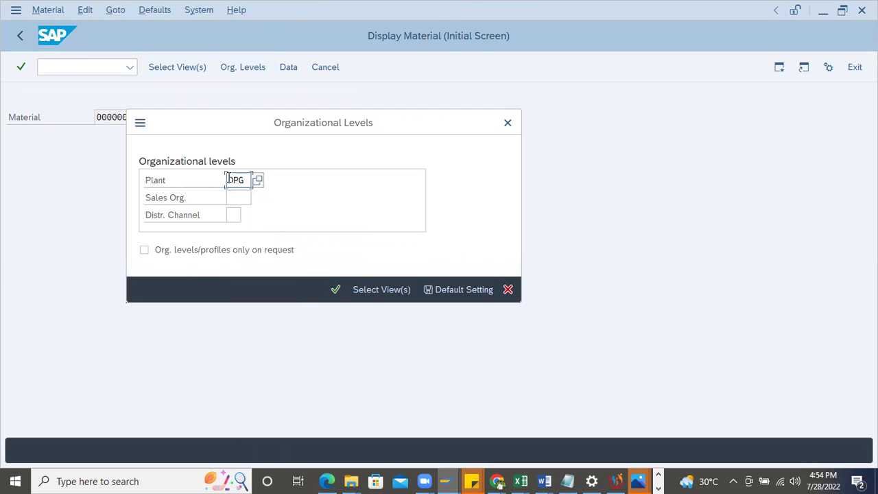
type("DPG3")
Step: Look up the possible sales organizations and distribution channels of the material and adjust the SOrg. column width
left_click(247, 198)
left_click(258, 198)
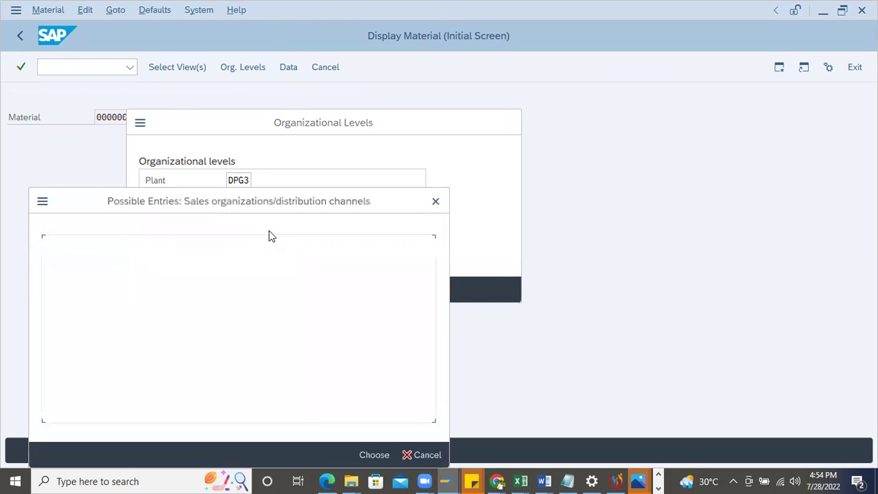
left_click_drag(120, 206, 515, 164)
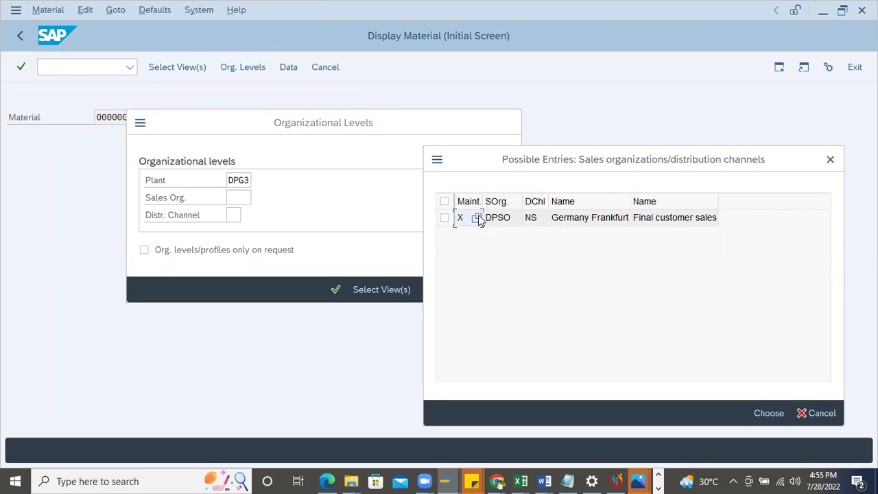
left_click_drag(487, 198, 498, 200)
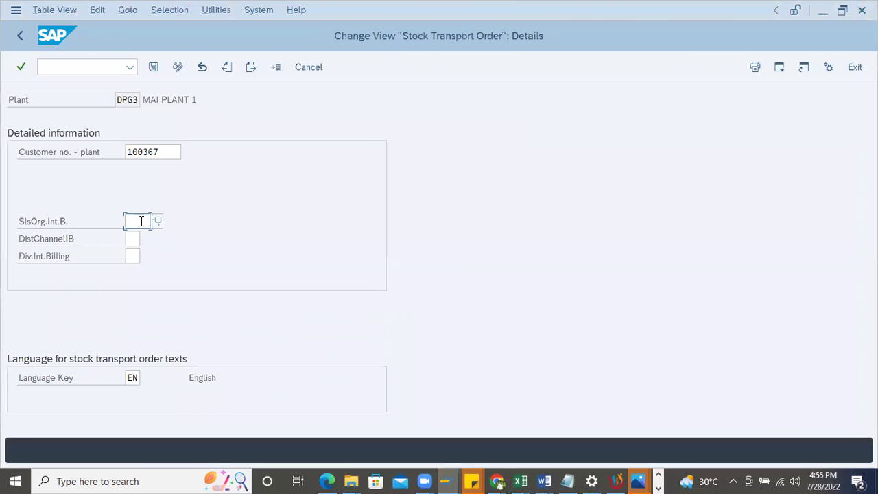
Step: In the DPG3 plant details, set the internal billing sales organization to DPSO, distribution channel to NS and division to NS
type("DPS0")
left_click(136, 238)
type("NS")
left_click(129, 256)
key("Return")
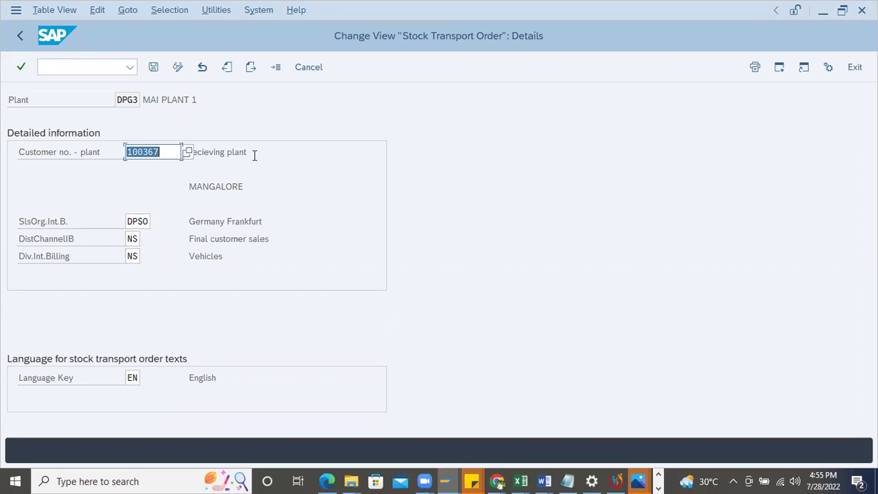
Step: Save the shipping data of plant DPG3 under the proposed customizing request NSPK904253
key("Tab")
key("Tab")
key("Tab")
left_click(215, 223)
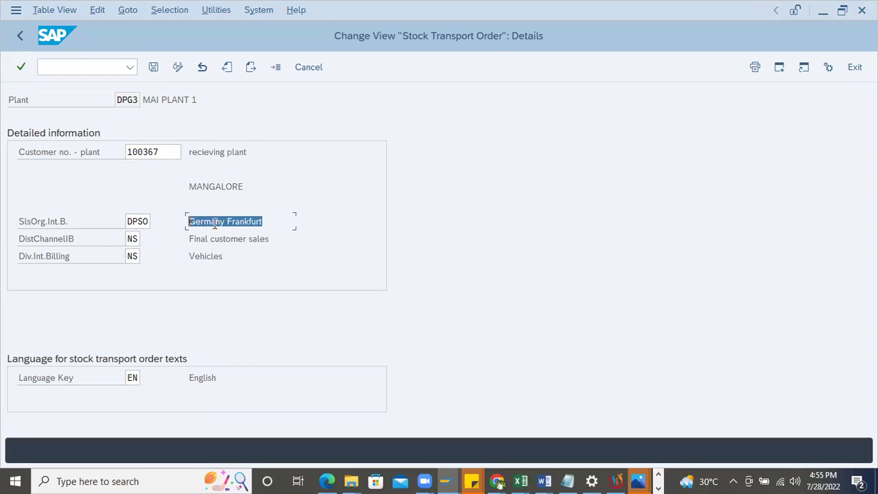
left_click(153, 66)
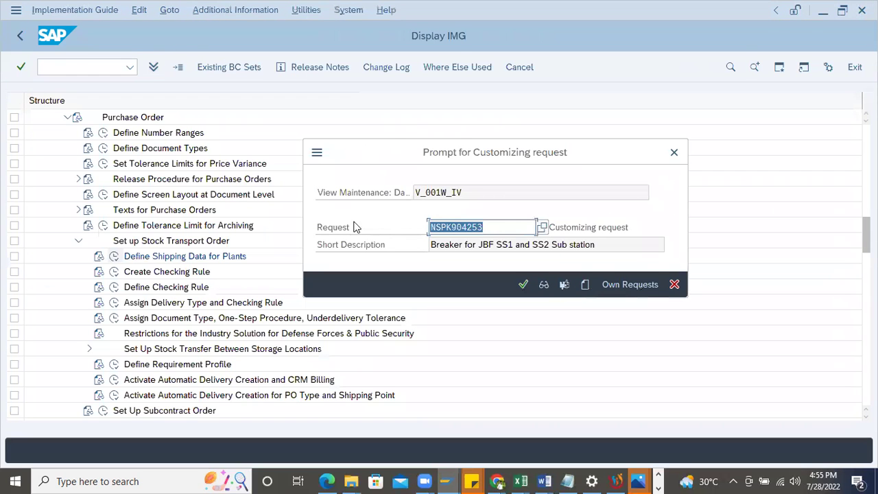
left_click(523, 286)
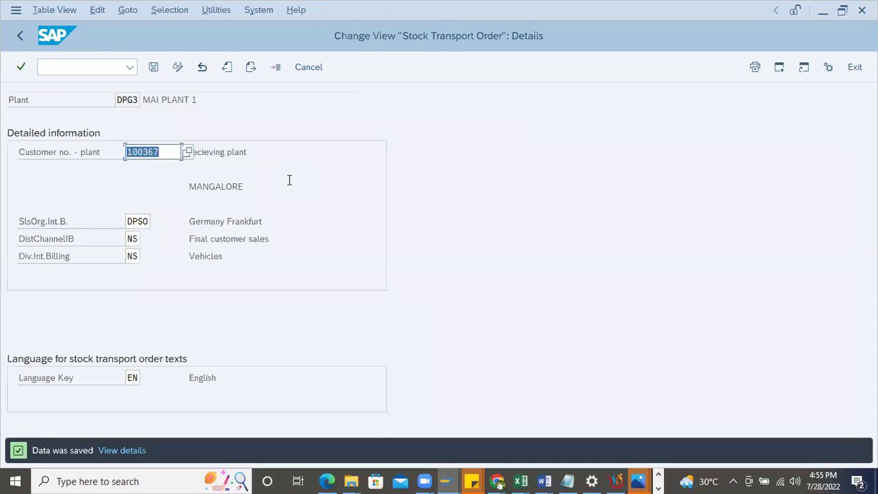
Step: Switch to the Display Material session and close the sales organization list and the organizational levels dialog
left_click(66, 67)
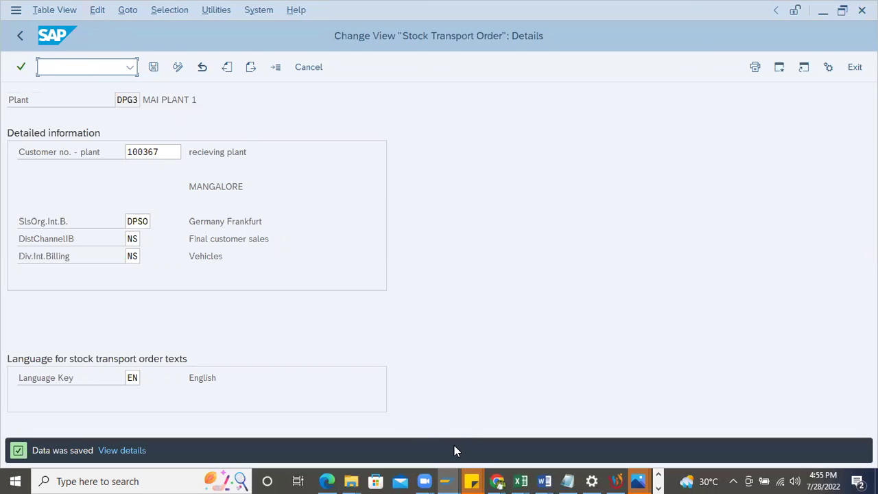
left_click(449, 481)
left_click(372, 439)
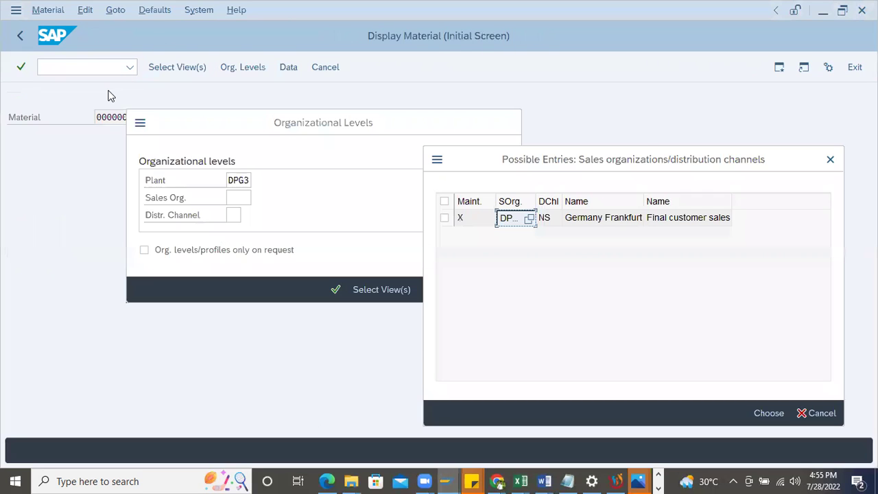
left_click(830, 159)
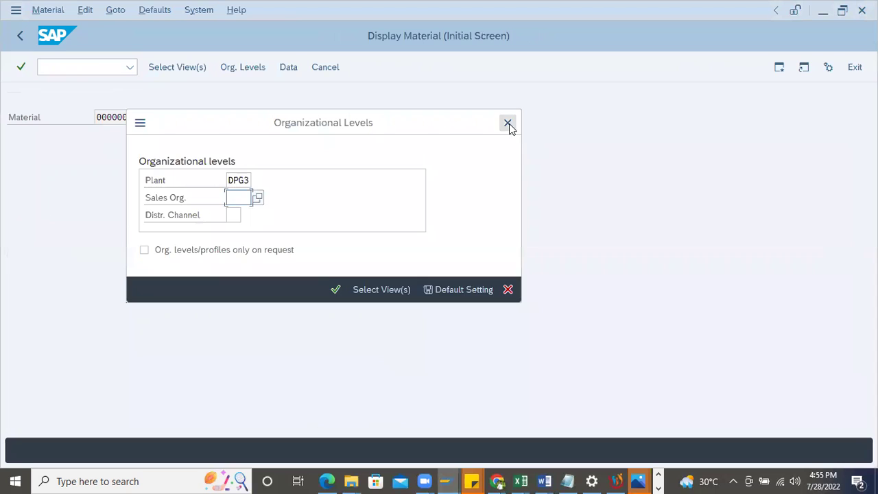
left_click(508, 123)
Step: Leave the material display and start transaction ME21N
left_click(52, 67)
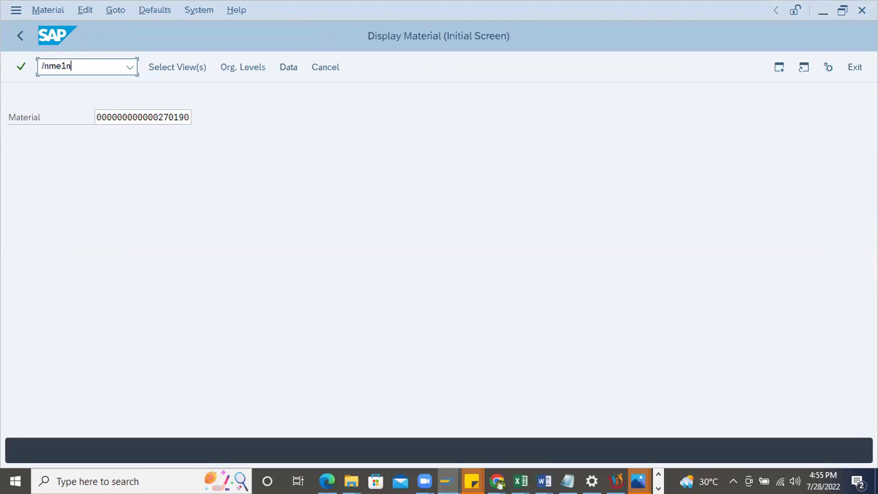
key("Return")
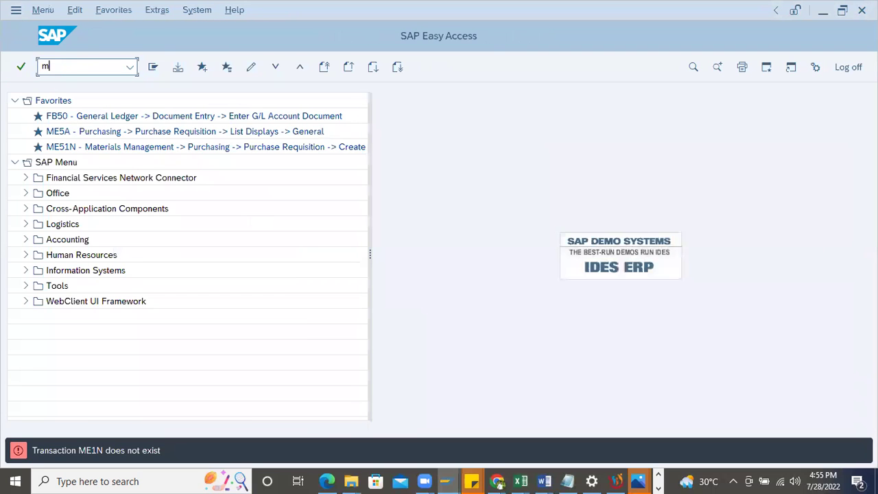
type("me21n")
key("Return")
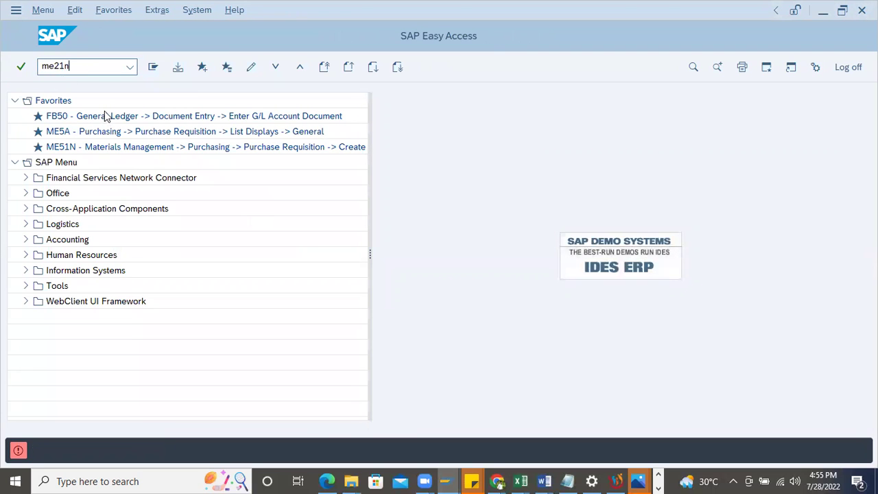
Step: Set the purchase order type to UB stock transport order and the supplying plant to DPG1
left_click(120, 103)
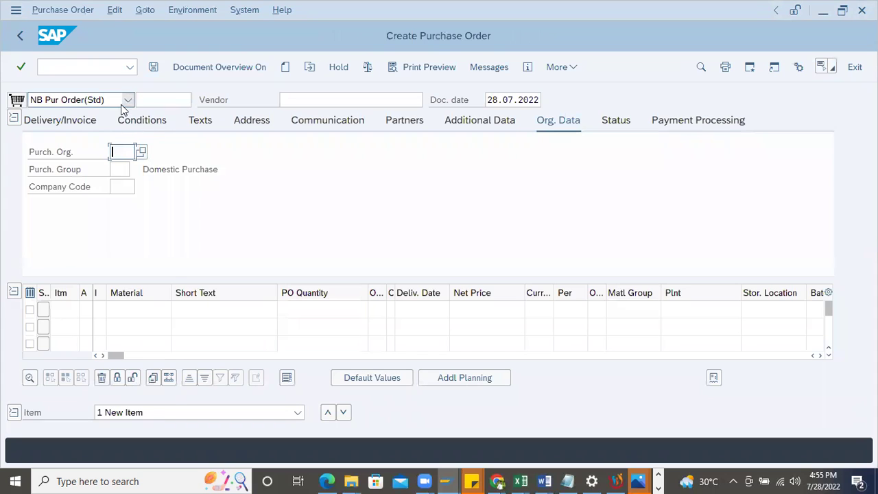
key("u")
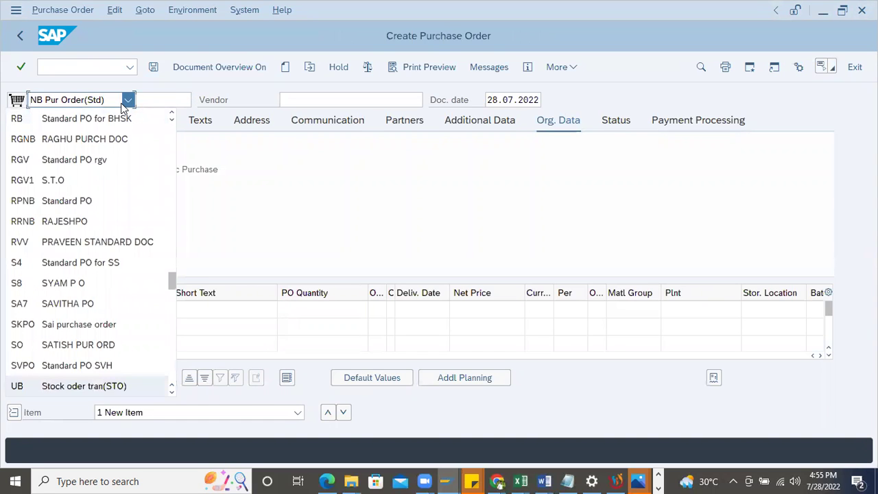
left_click(83, 386)
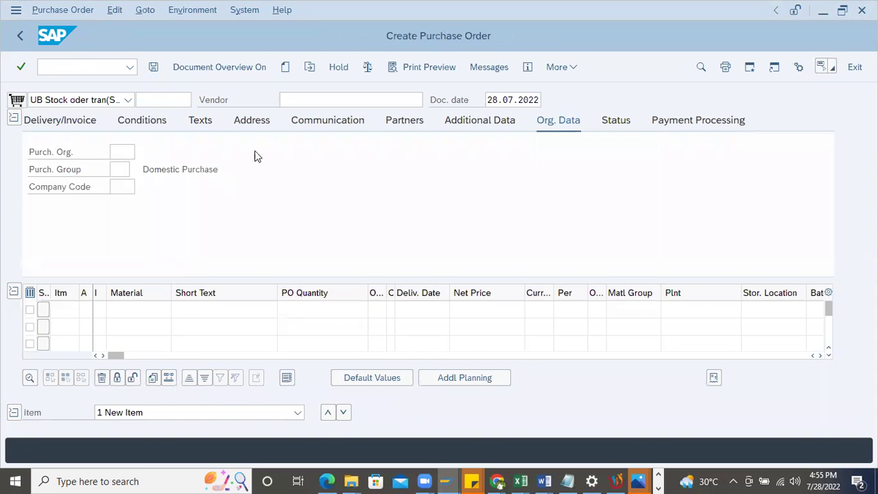
left_click(297, 99)
left_click(296, 118)
Step: Fill in the organizational data with purchasing organization DPG1, purchasing group 021 and company code DB11
left_click(118, 152)
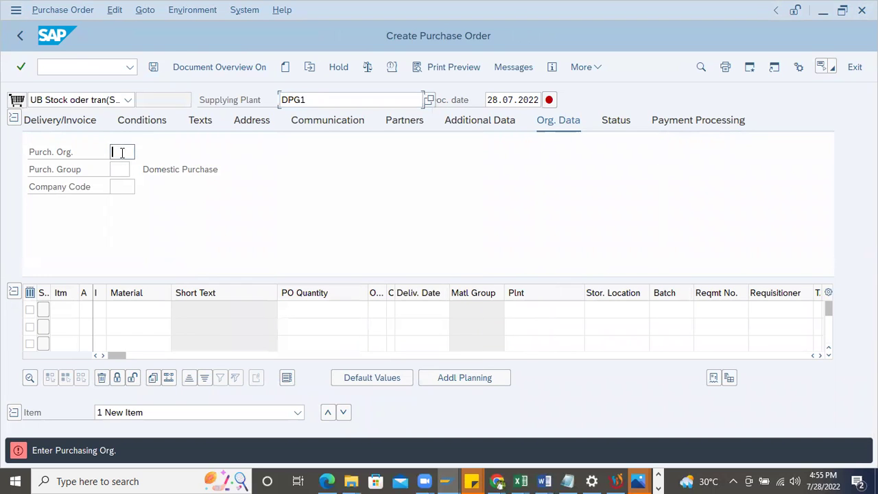
left_click(118, 169)
left_click(120, 169)
left_click(123, 189)
left_click(121, 187)
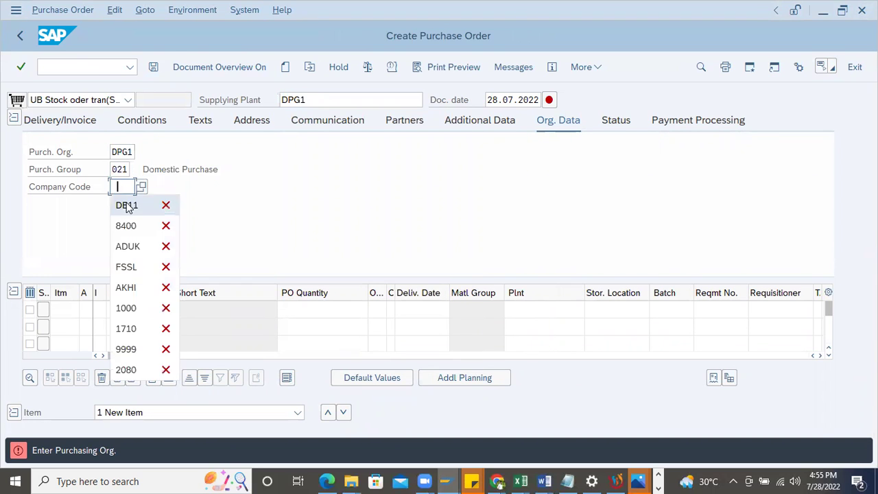
left_click(122, 203)
left_click(134, 310)
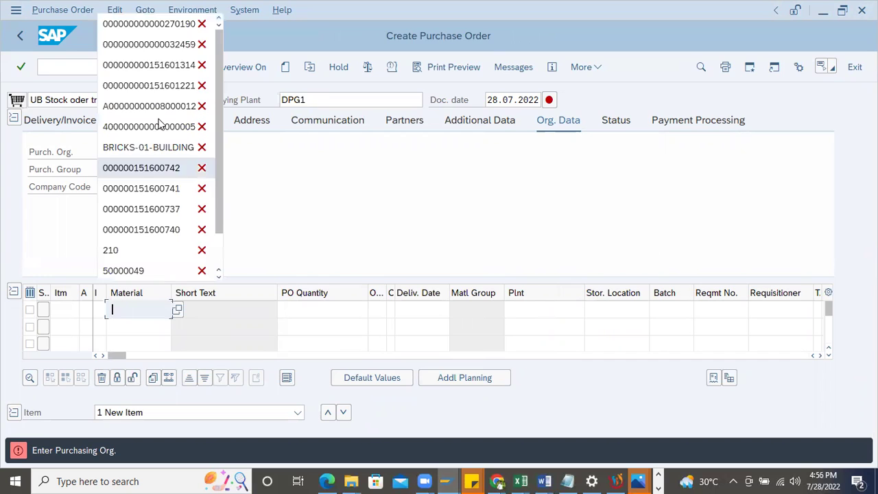
left_click(173, 29)
key("Return")
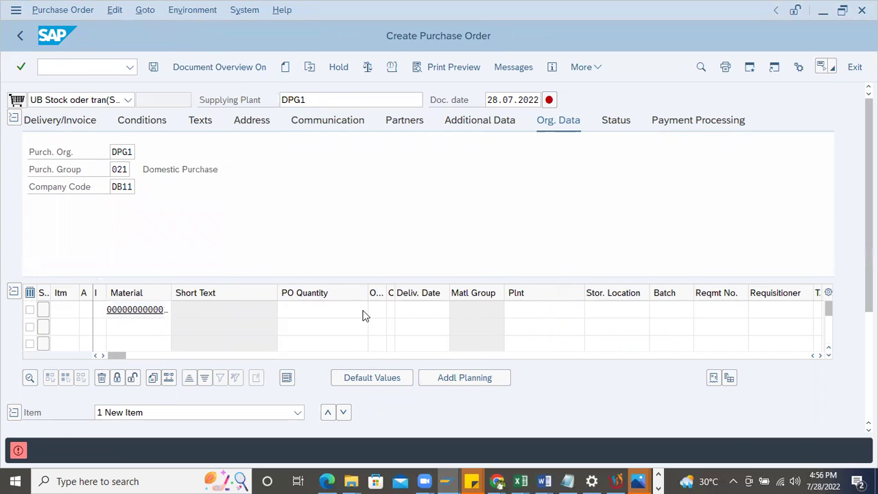
left_click(323, 309)
type("1")
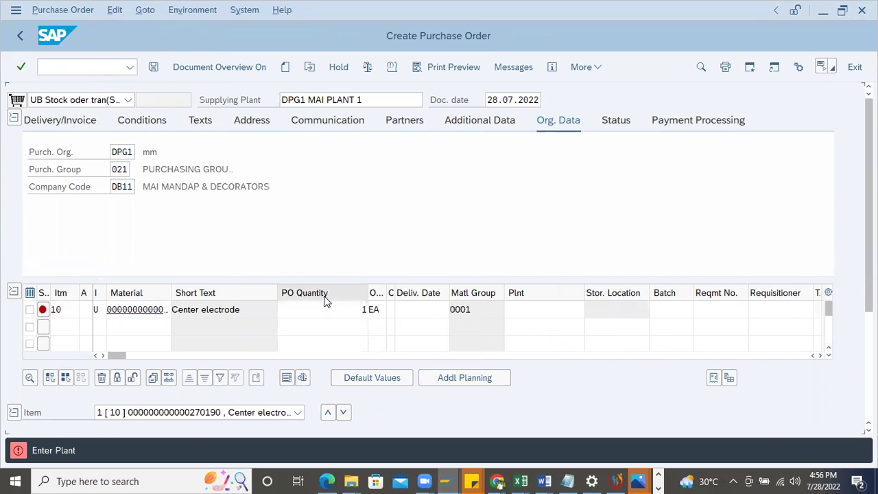
key("Return")
left_click(544, 308)
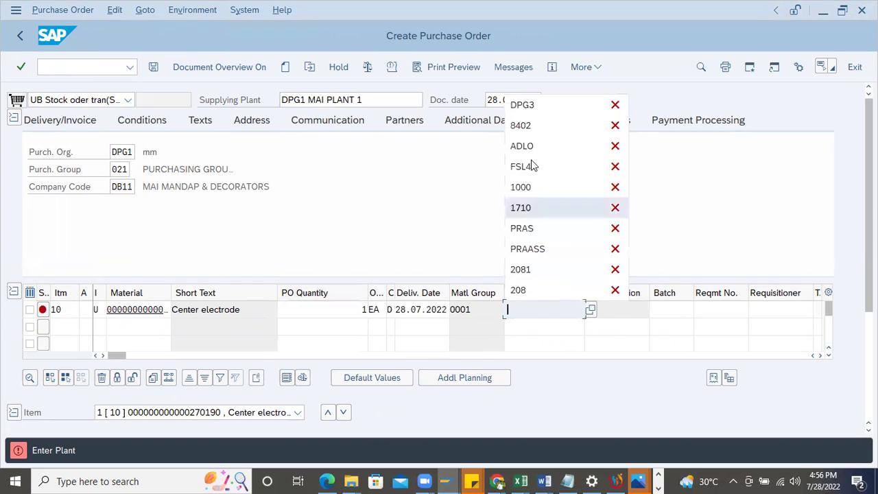
left_click(527, 106)
key("Return")
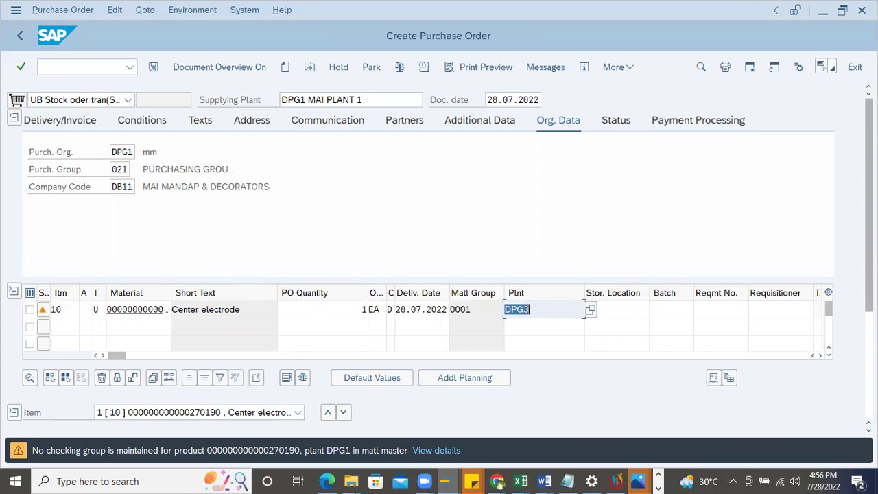
Step: Open the shipping details of order item 10
scroll(528, 137, "down", 5)
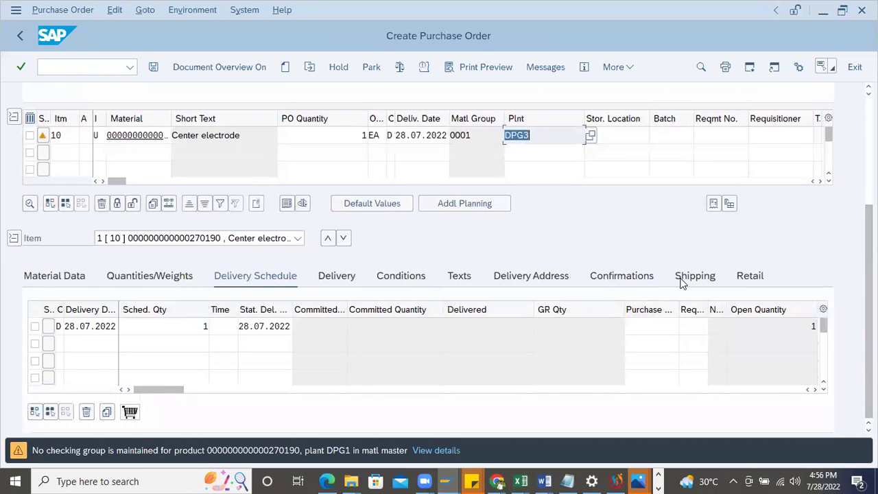
left_click(681, 277)
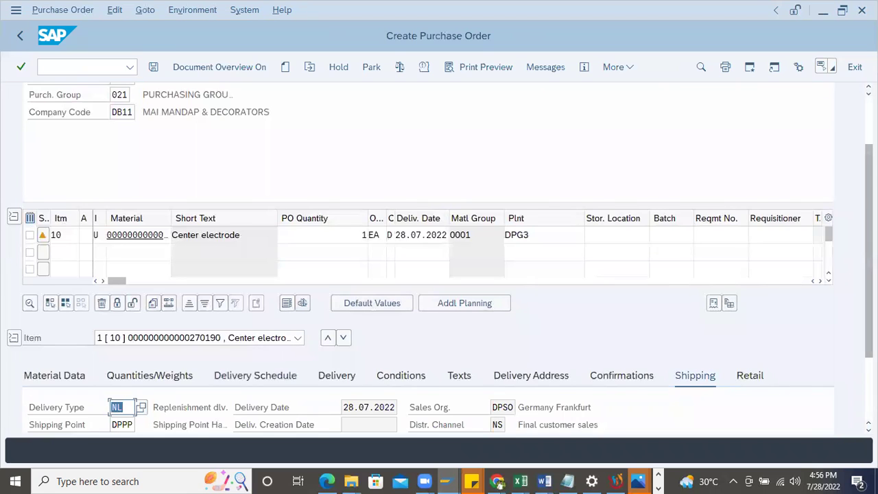
scroll(722, 343, "down", 3)
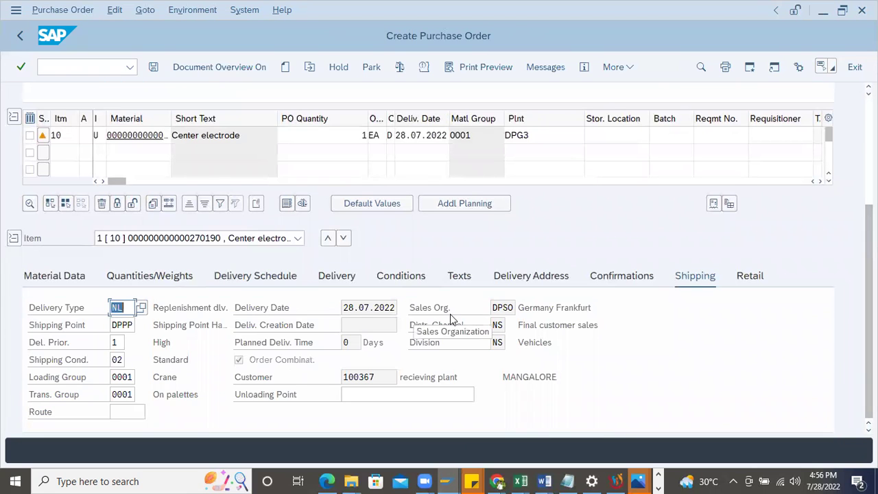
Step: Compare the item's delivery type with the stock transfer data screenshot in the Word document and return to the SAP purchase order
left_click(128, 307)
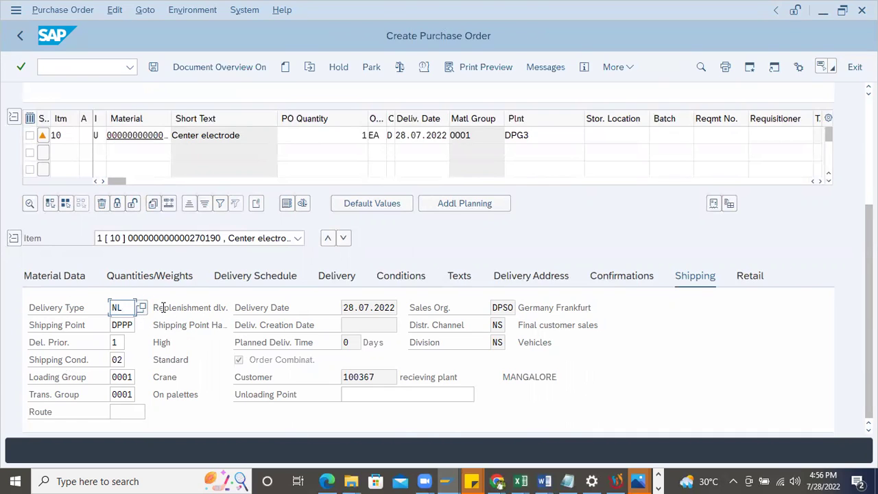
left_click_drag(128, 307, 89, 304)
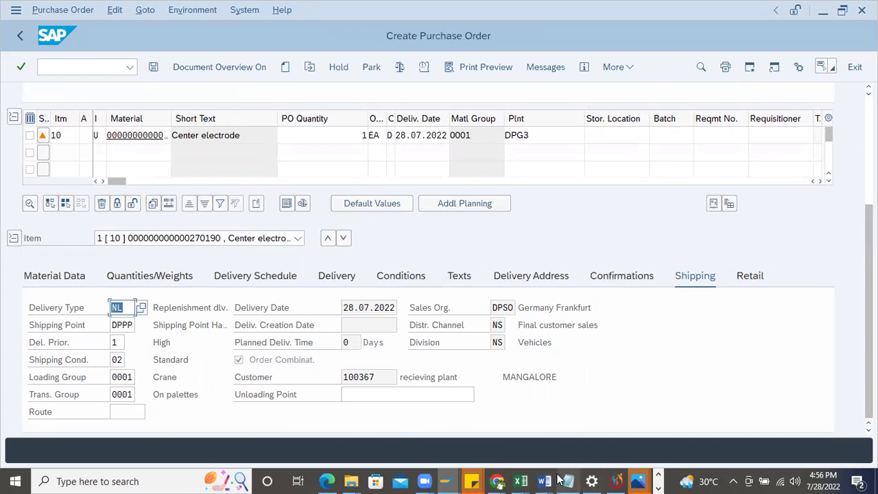
mouse_move(544, 481)
left_click(621, 442)
scroll(450, 347, "down", 6)
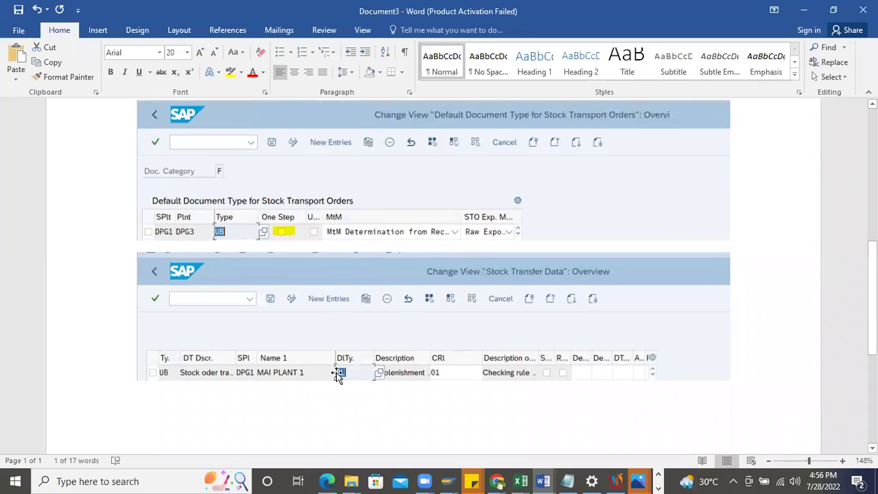
key("alt+Tab")
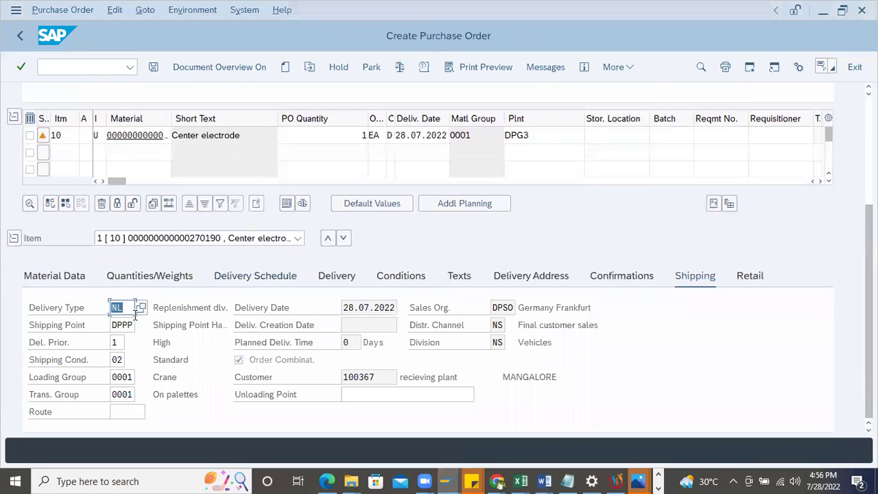
Step: Check the item's shipping point against the supplying plant in the purchase order header
key("Tab")
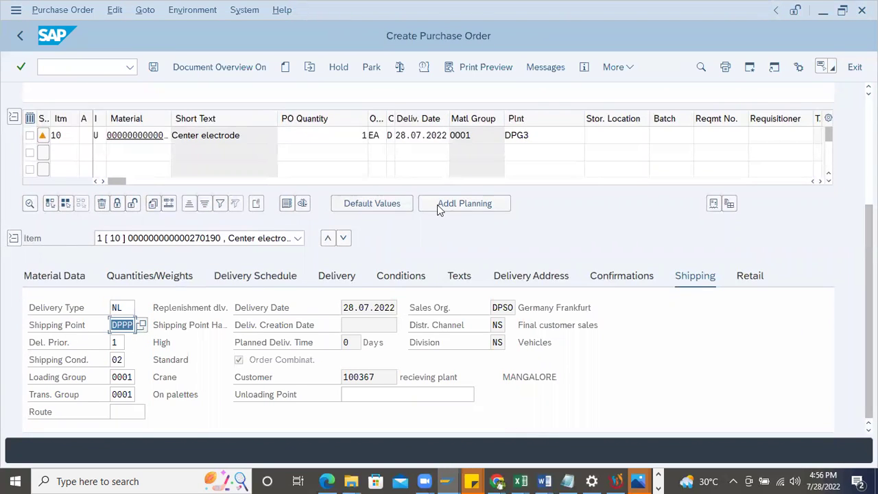
scroll(461, 240, "up", 5)
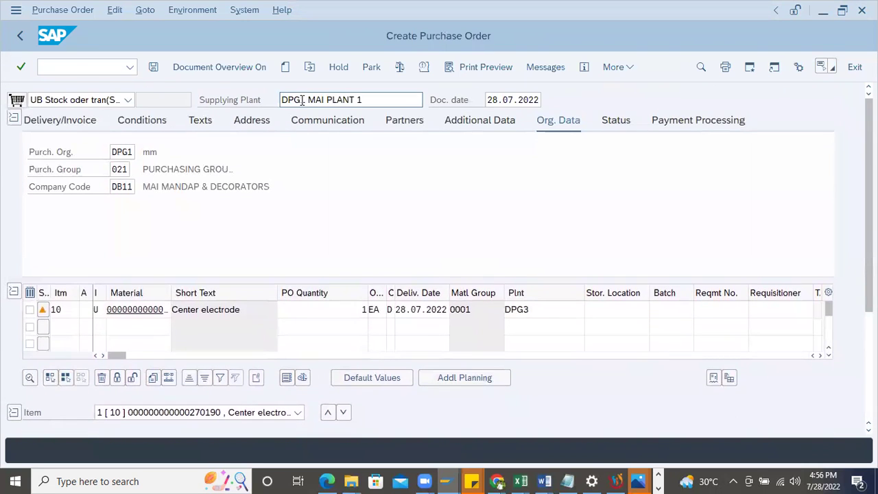
left_click_drag(306, 101, 248, 94)
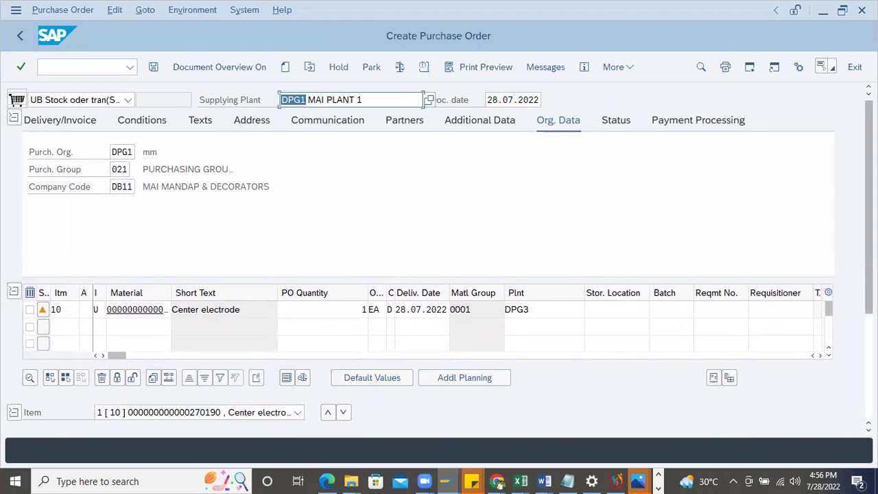
scroll(18, 96, "down", 5)
double_click(133, 325)
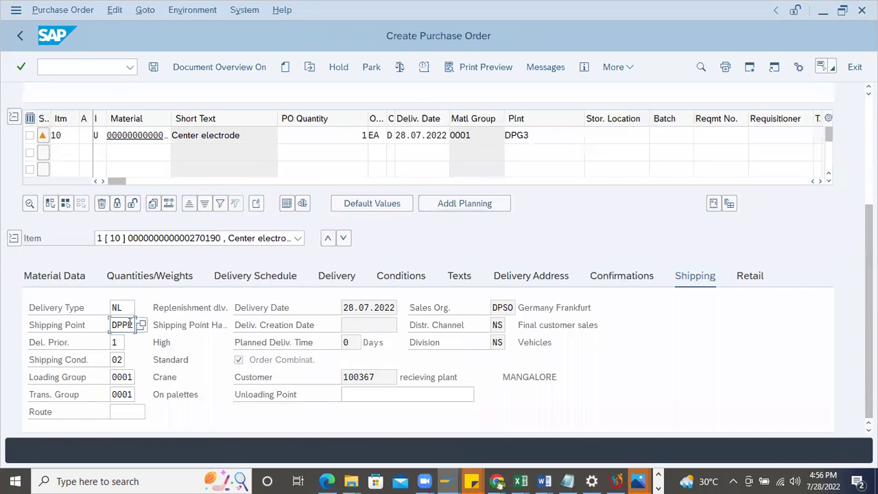
Step: Review the delivery priority, shipping condition, loading group and transportation group in the item's shipping data
left_click(117, 341)
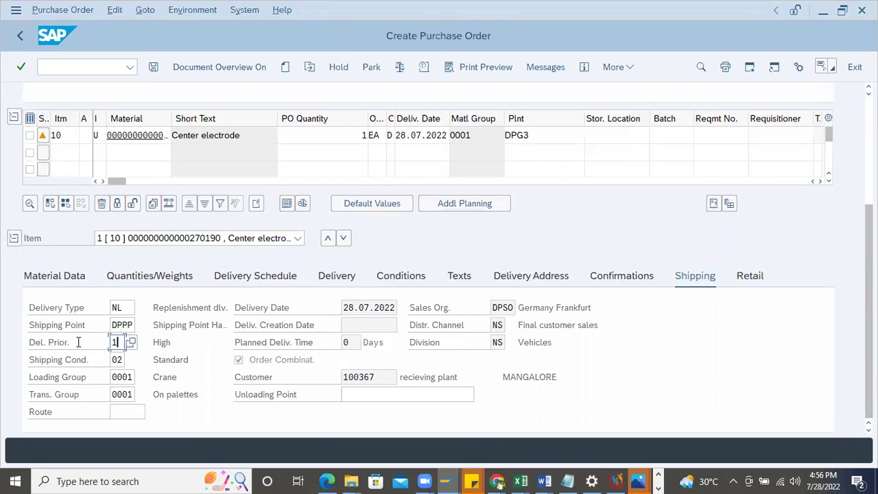
double_click(118, 360)
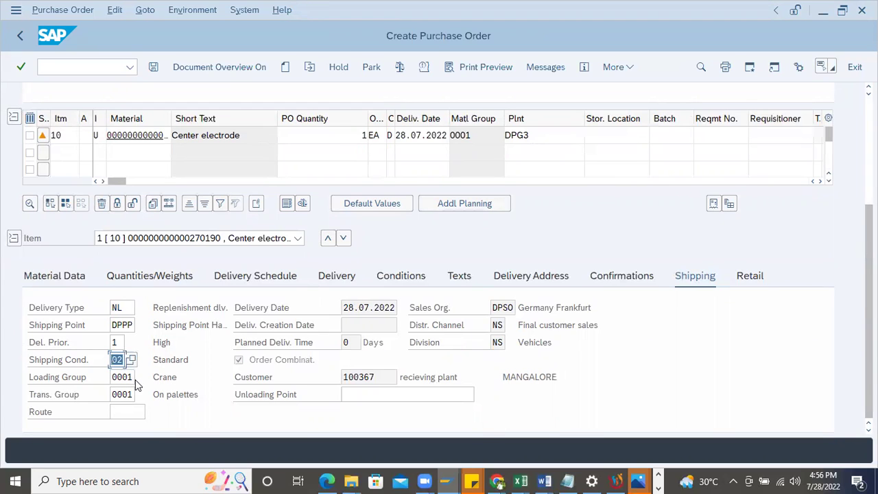
double_click(123, 377)
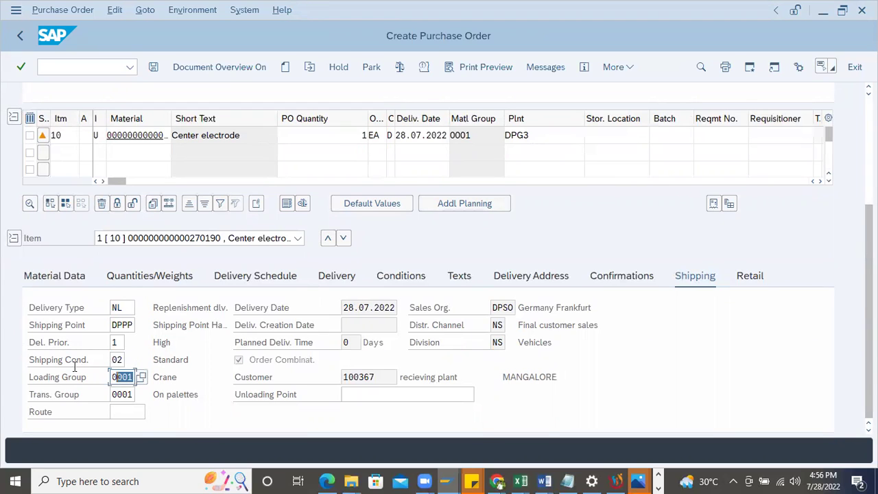
double_click(124, 395)
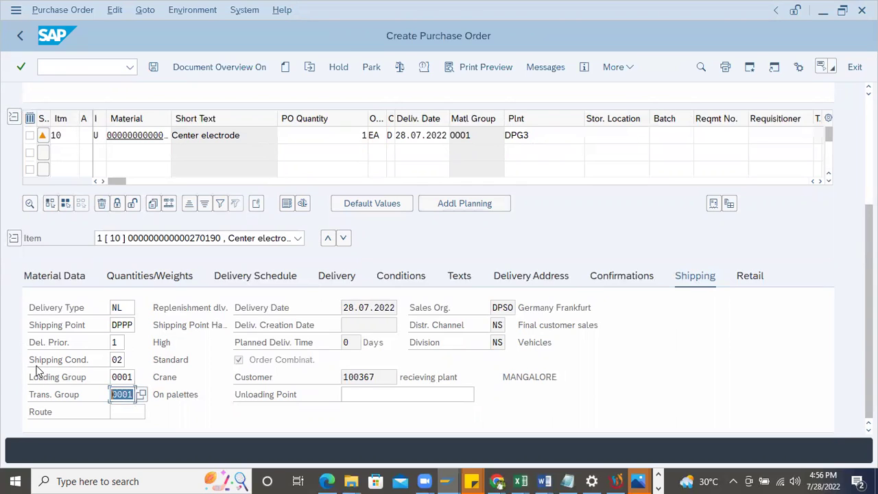
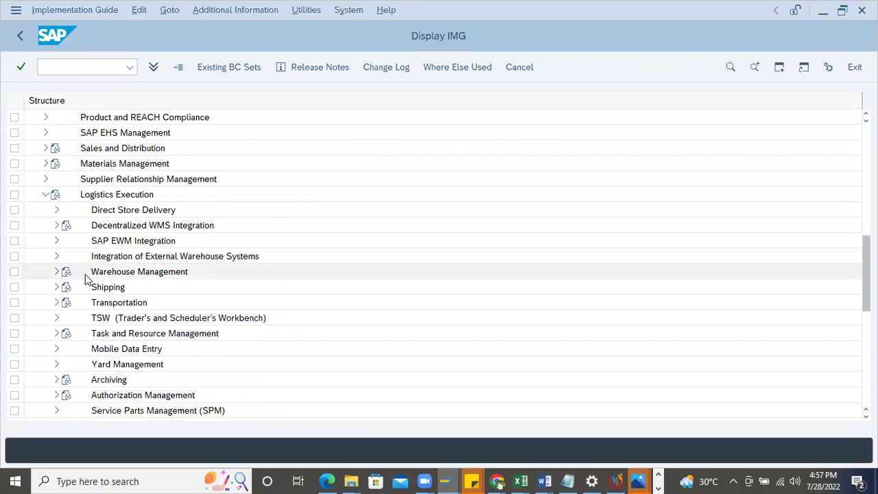
Step: Expand the Shipping node under Logistics Execution in the implementation guide
left_click(57, 287)
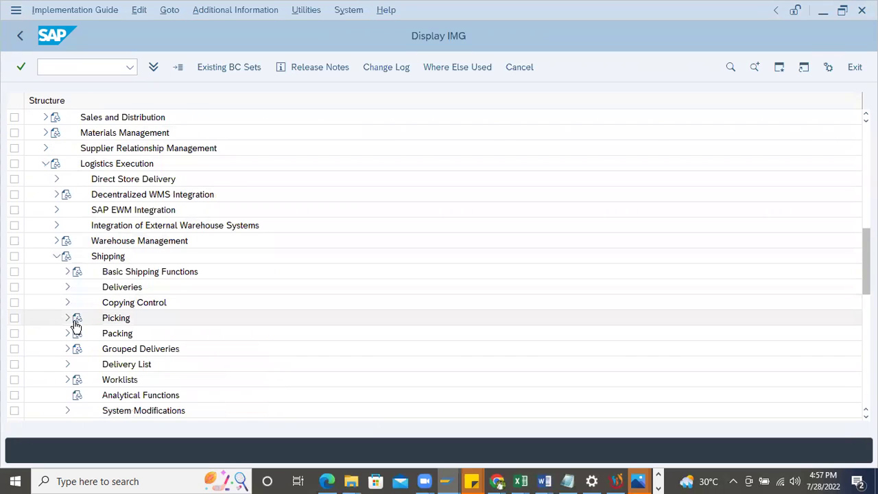
left_click(69, 287)
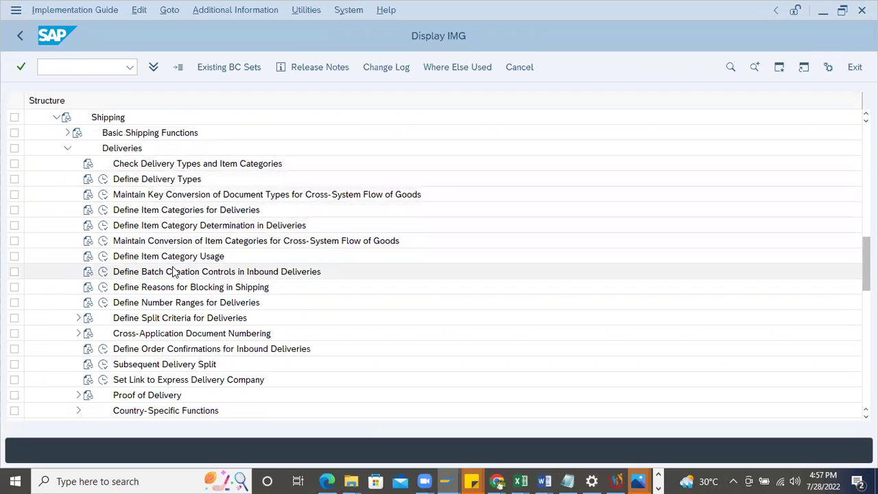
left_click(68, 148)
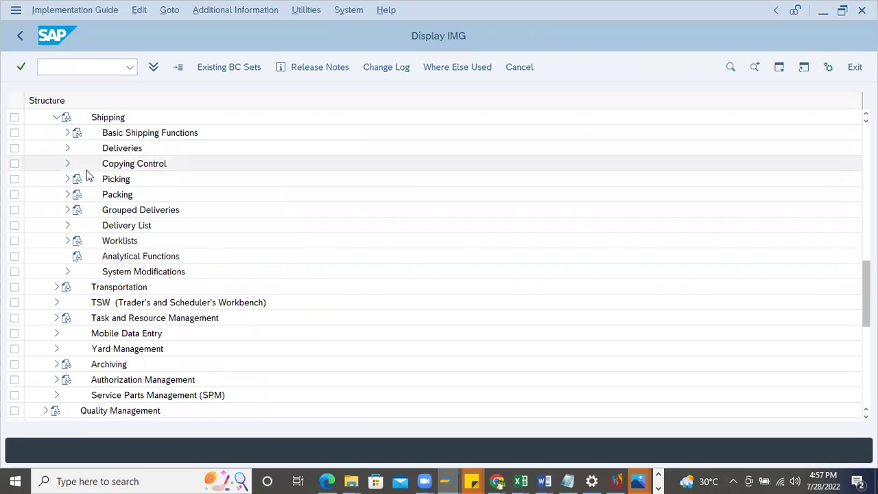
left_click(68, 164)
left_click(68, 164)
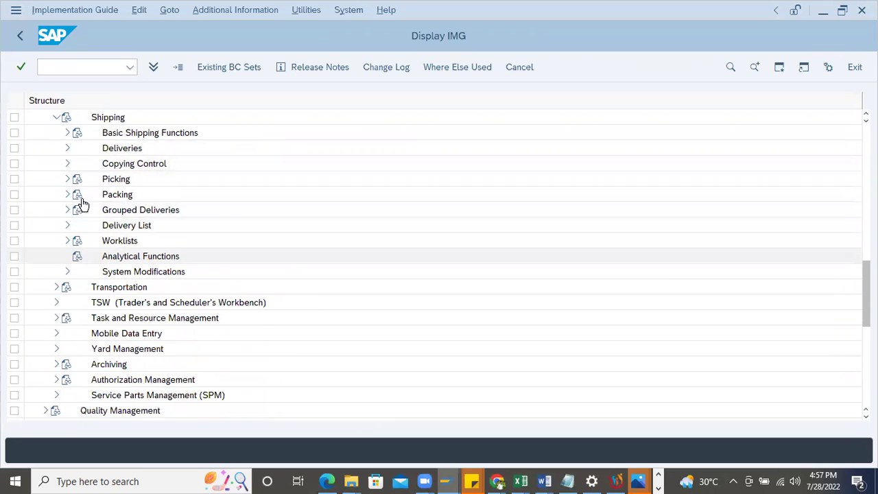
scroll(109, 203, "up", 5)
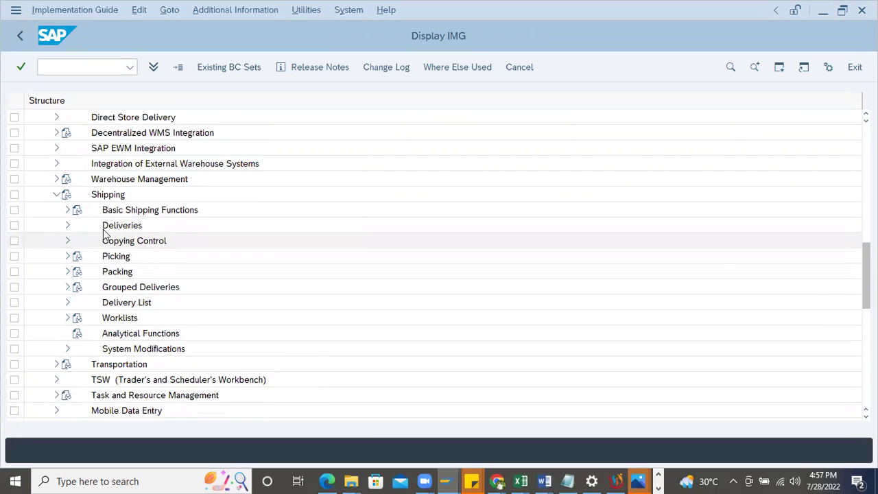
Step: Look up shipping condition 02 under Define Shipping Conditions in Basic Shipping Functions, and view the shipping conditions by sales document type
left_click(67, 209)
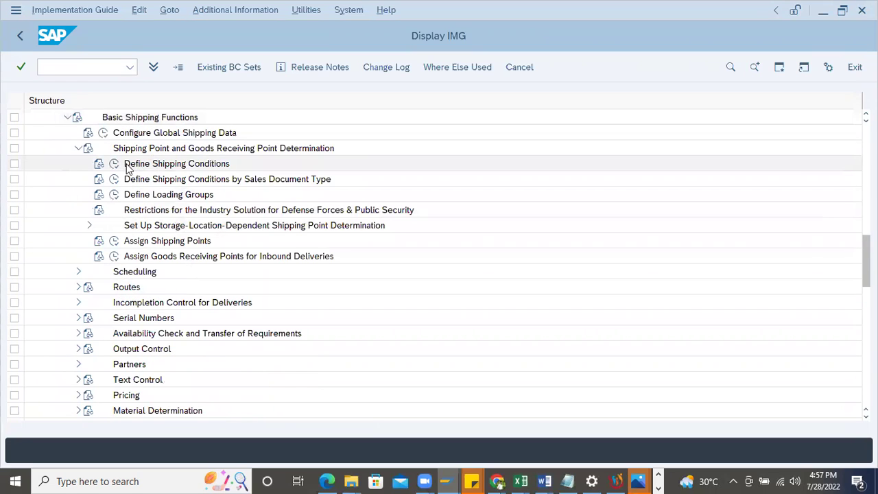
left_click(114, 163)
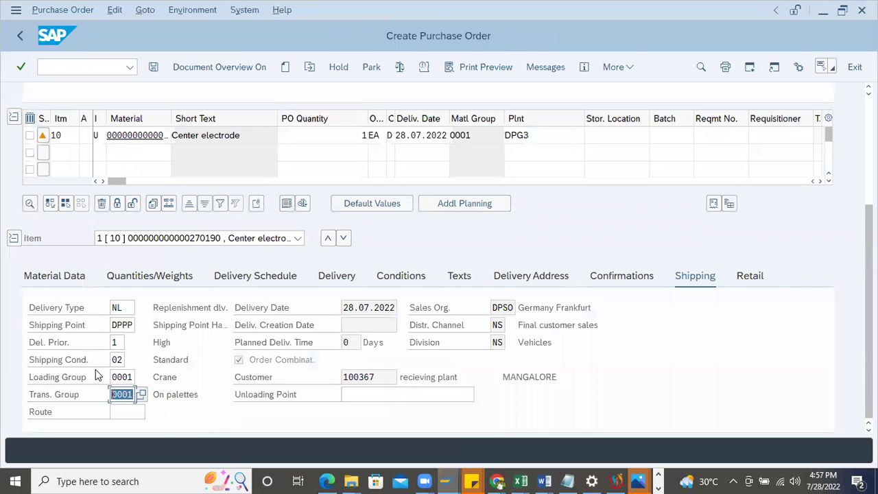
left_click(122, 361)
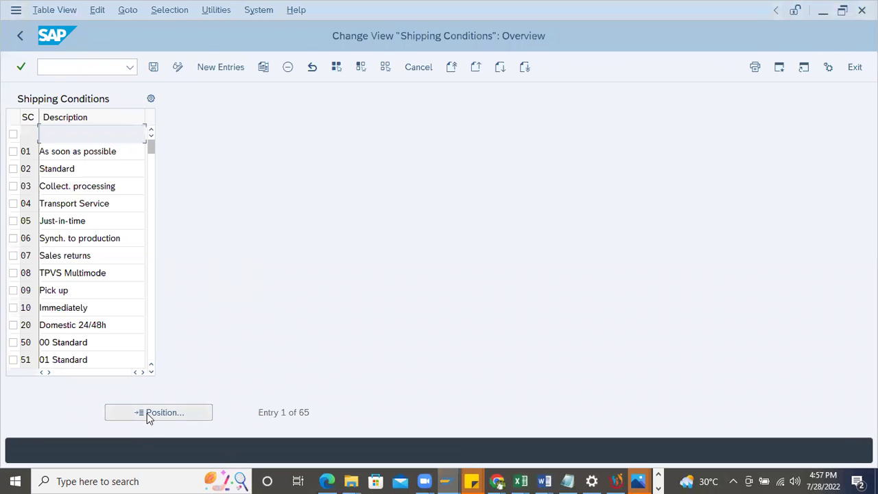
left_click(149, 414)
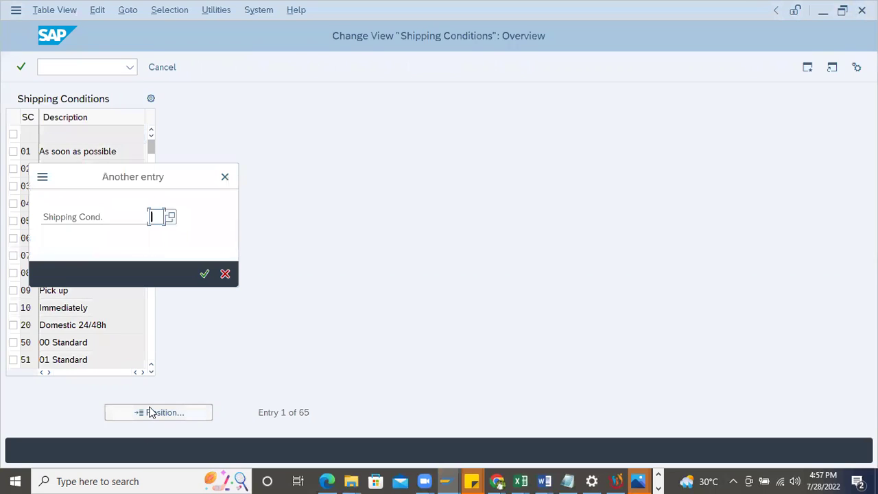
key("Return")
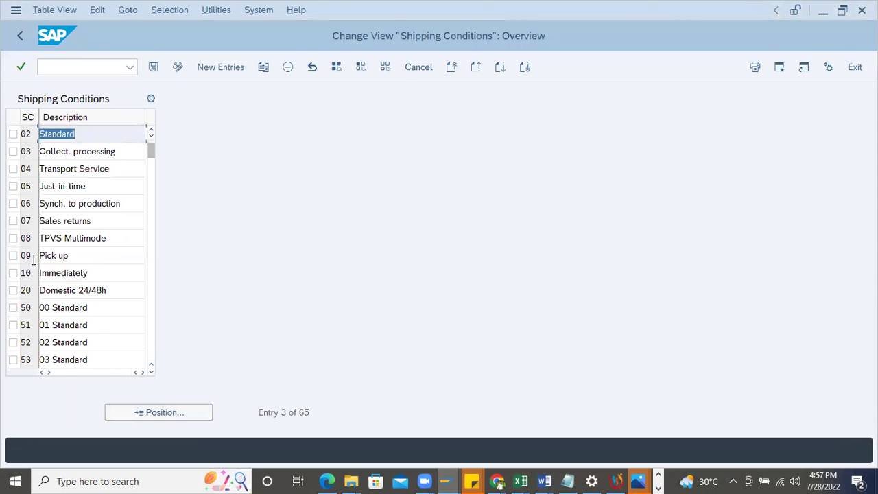
left_click(26, 37)
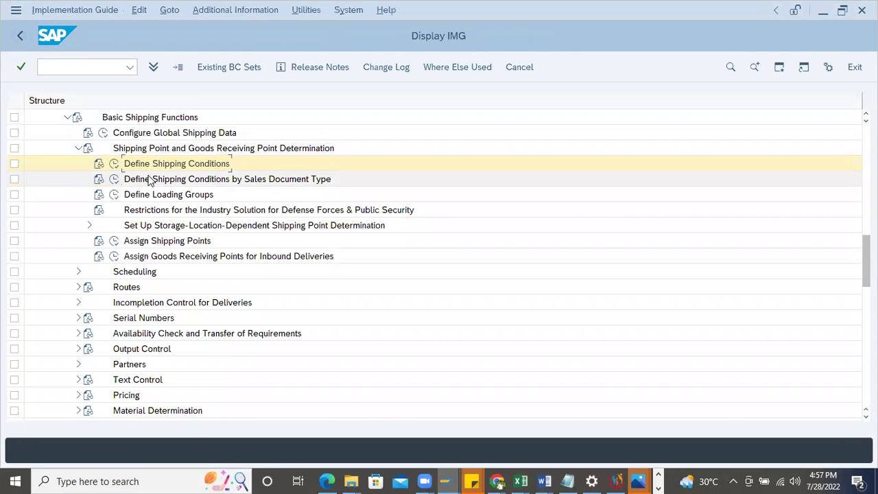
left_click(115, 181)
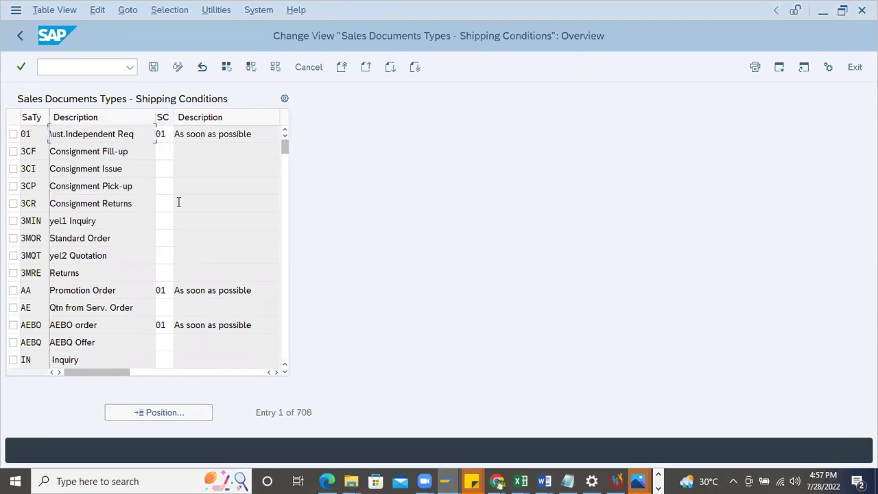
left_click(21, 35)
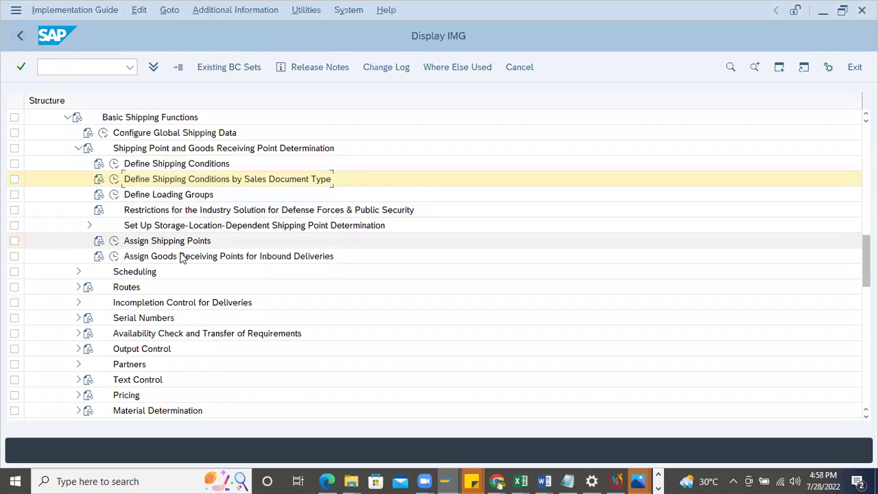
Step: Open Assign Shipping Points and enter shipping condition 02 and the purchase order item's loading group 0001 as the entry to find
left_click(114, 241)
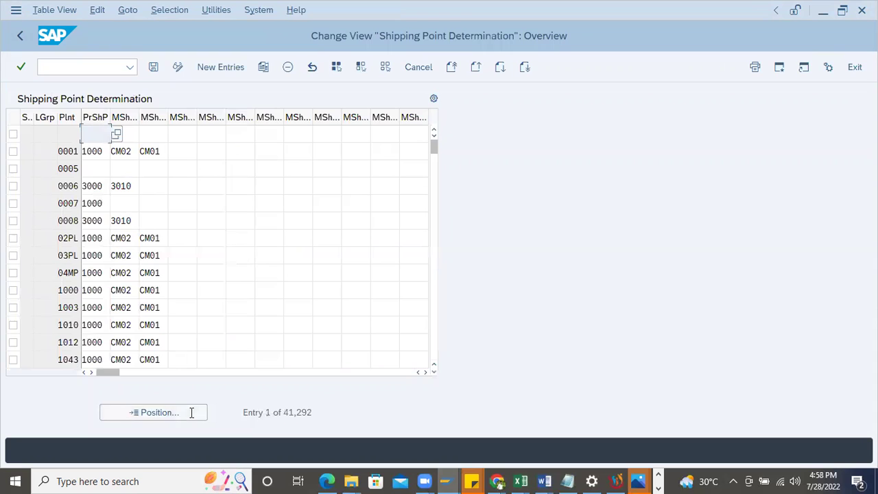
left_click(192, 412)
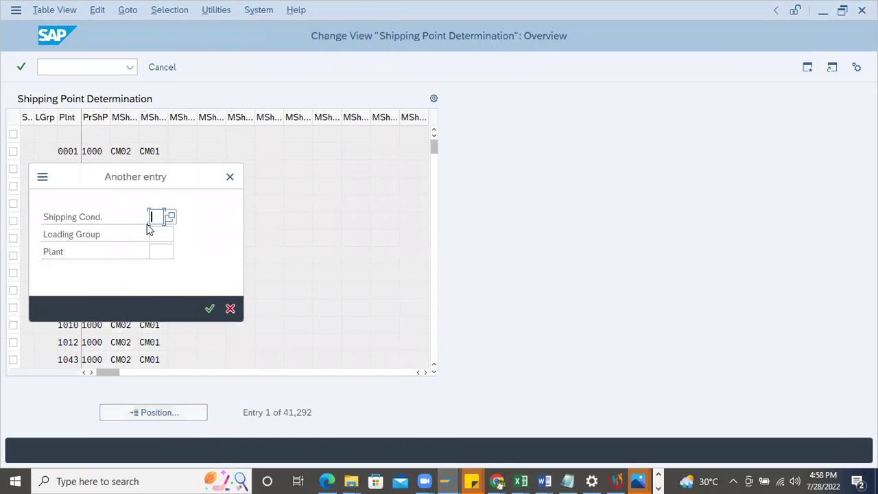
type("02")
left_click(164, 233)
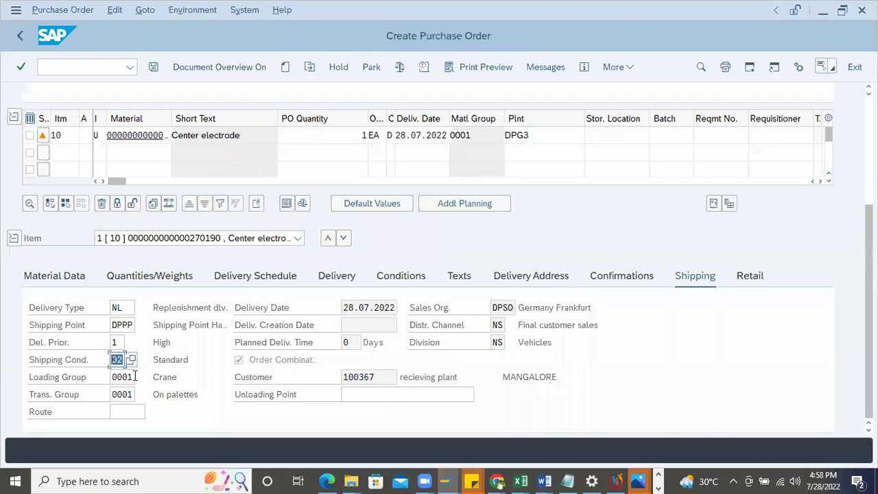
key("Tab")
key("ctrl+c")
key("alt+Tab")
key("ctrl+v")
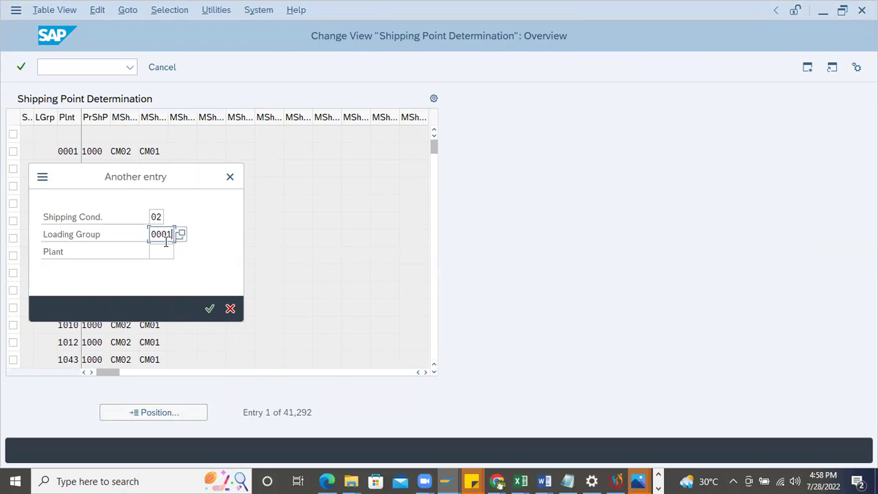
Step: Copy supplying plant DPG1 from the purchase order header into the entry search and jump to the matching shipping point determination row
key("alt+Tab")
scroll(465, 191, "up", 1)
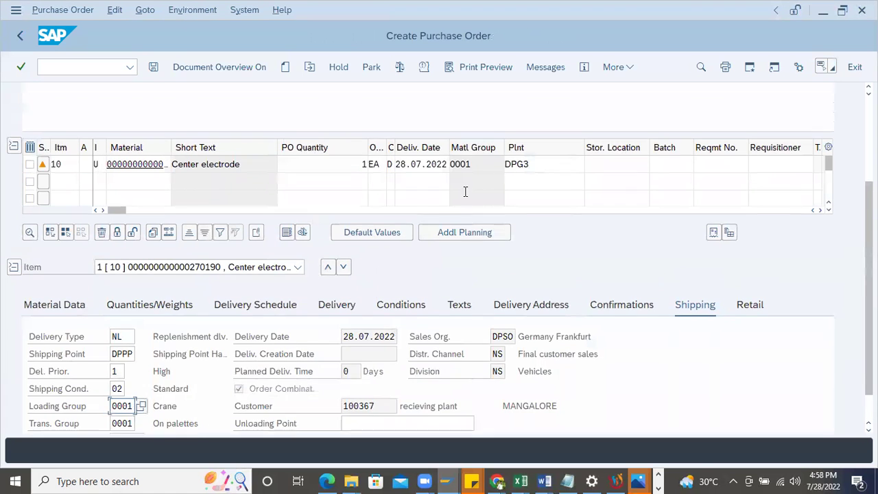
scroll(465, 192, "up", 5)
left_click(306, 100)
left_click_drag(306, 100, 236, 102)
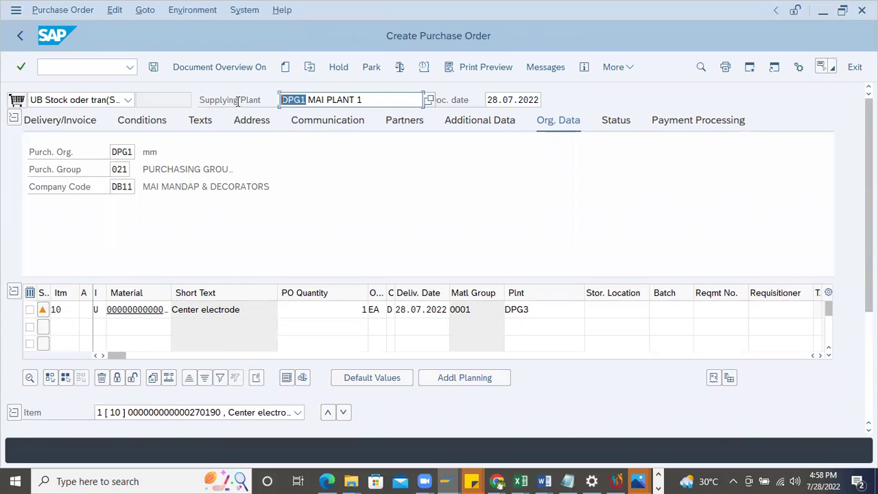
key("alt+Tab")
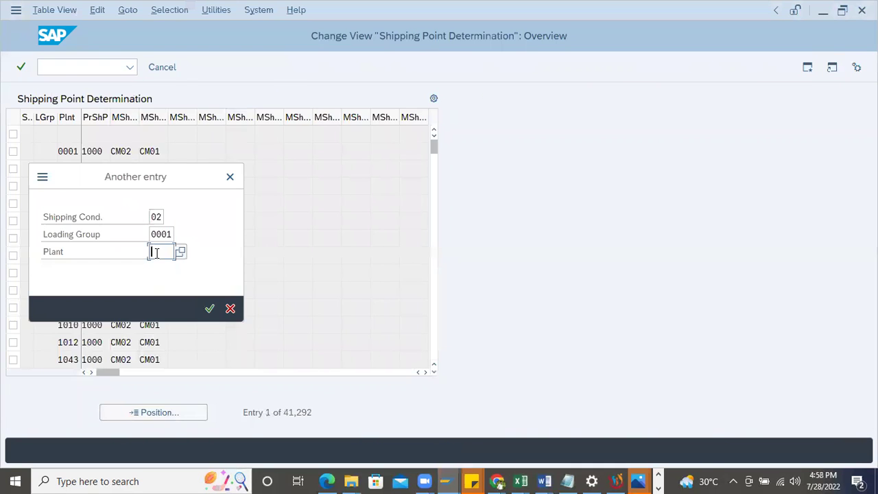
key("ctrl+v")
key("Return")
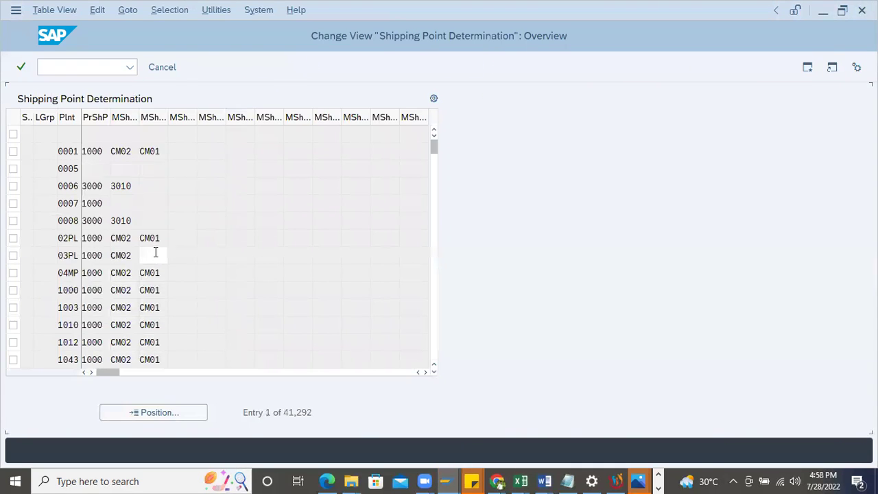
Step: Widen the shipping condition, loading group, plant and proposed shipping point columns of the Shipping Point Determination table
double_click(79, 118)
left_click_drag(59, 118, 88, 116)
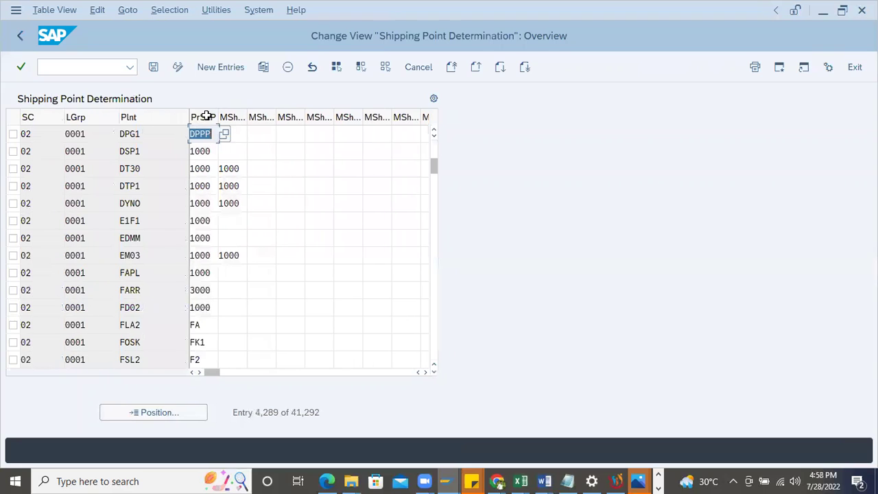
left_click_drag(216, 117, 275, 116)
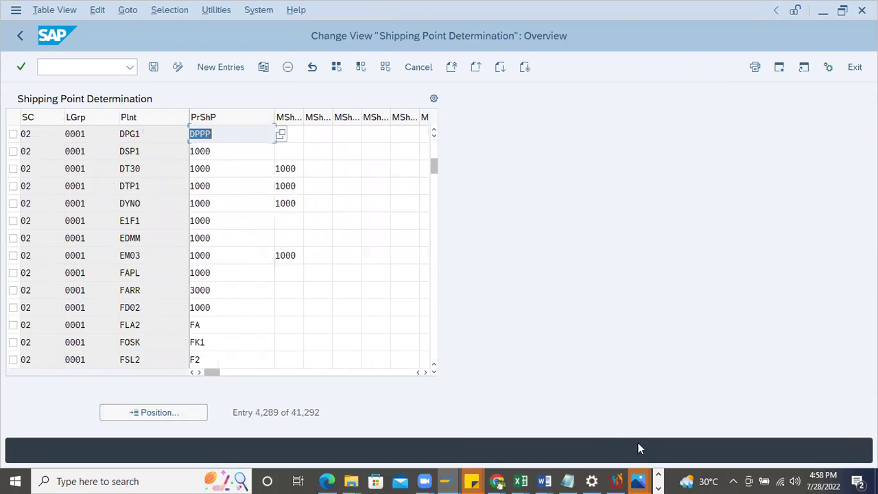
Step: Capture the DPG1 row of Shipping Point Determination with Snipping Tool and highlight 02, 0001, DPG1 and DPPP
left_click(658, 484)
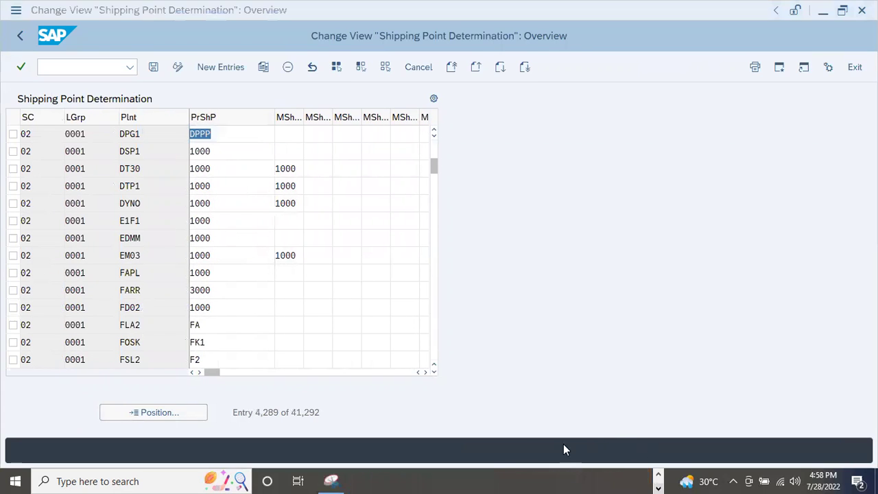
left_click(333, 480)
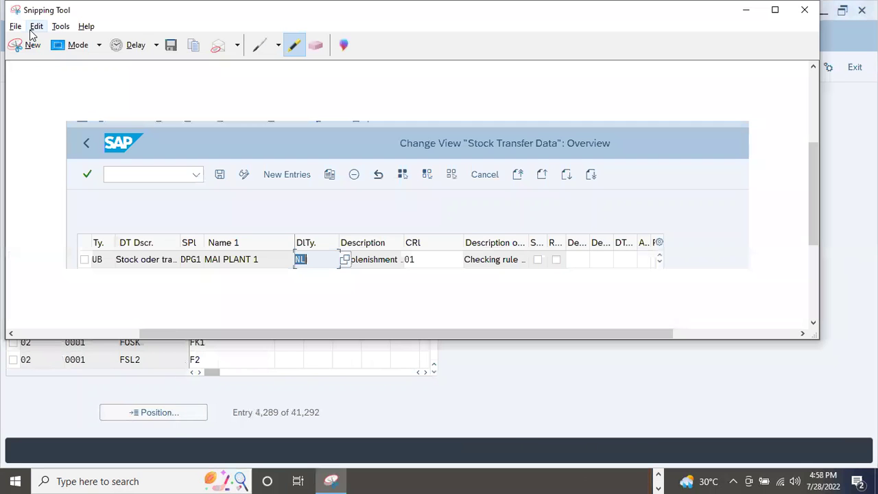
key("ctrl+n")
mouse_move(2, 9)
left_mouse_down()
mouse_move(627, 199)
mouse_move(635, 147)
left_mouse_up()
left_click(295, 44)
left_click_drag(87, 254, 294, 258)
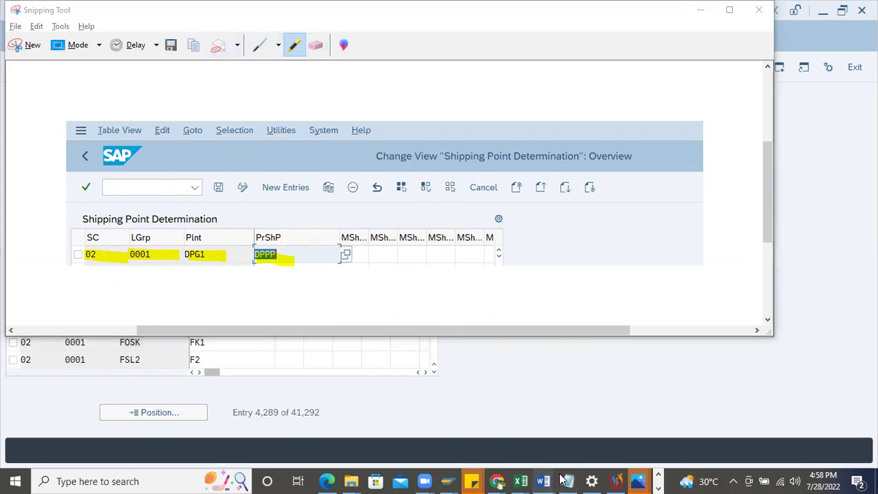
Step: Paste the highlighted capture into the Word document below the Stock Transfer Data screenshot, with a blank line between them
mouse_move(545, 481)
left_click(637, 449)
left_click(734, 371)
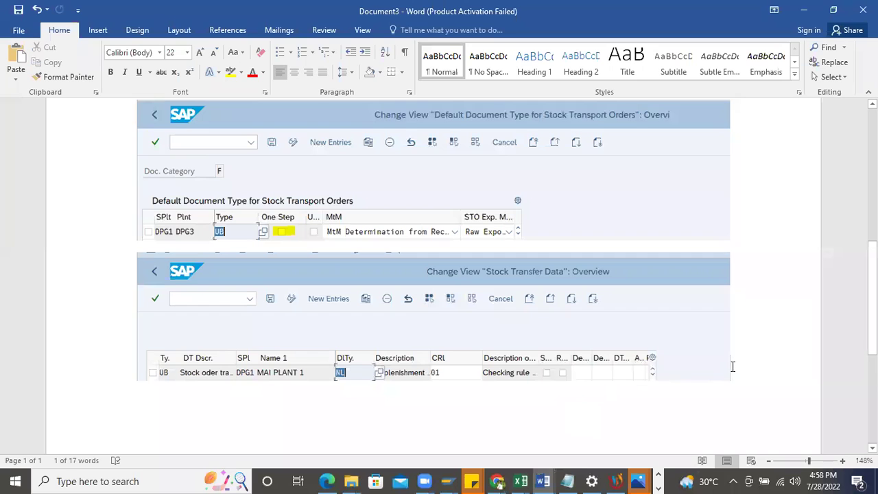
key("ctrl+v")
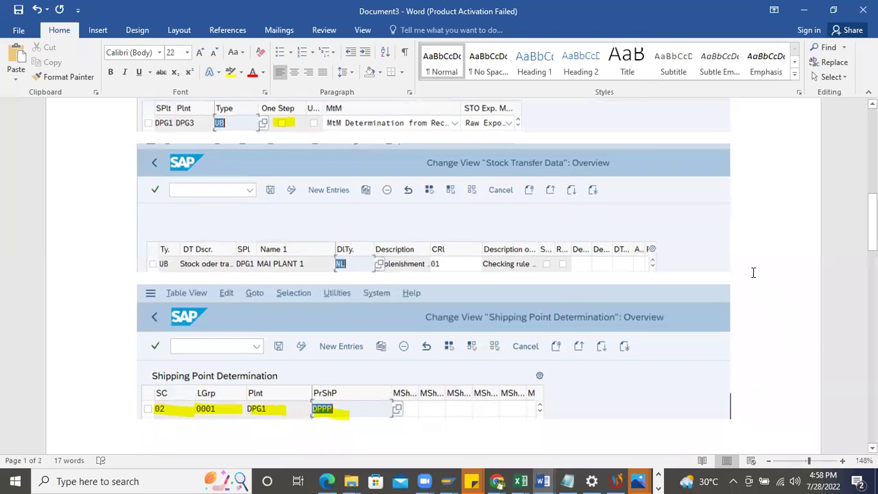
key("Return")
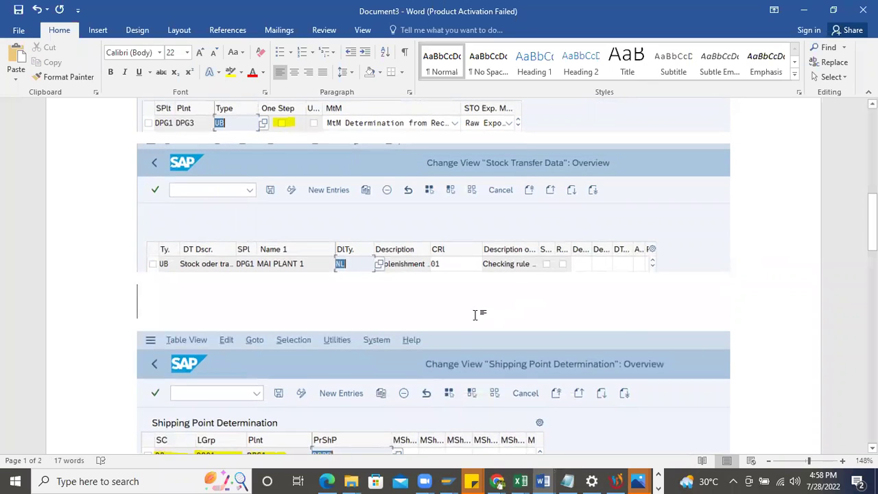
scroll(343, 315, "down", 3)
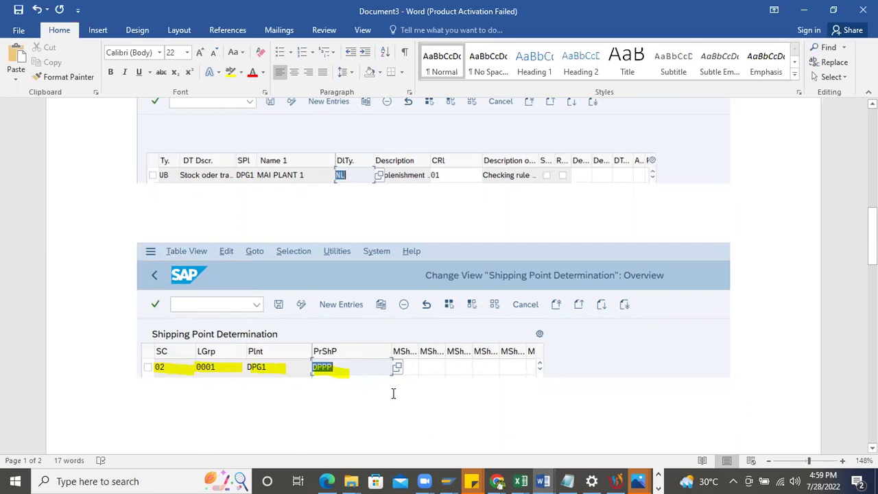
Step: Switch back to SAP, return to the implementation guide and look up loading group 0001 under Define Loading Groups
key("alt+Tab")
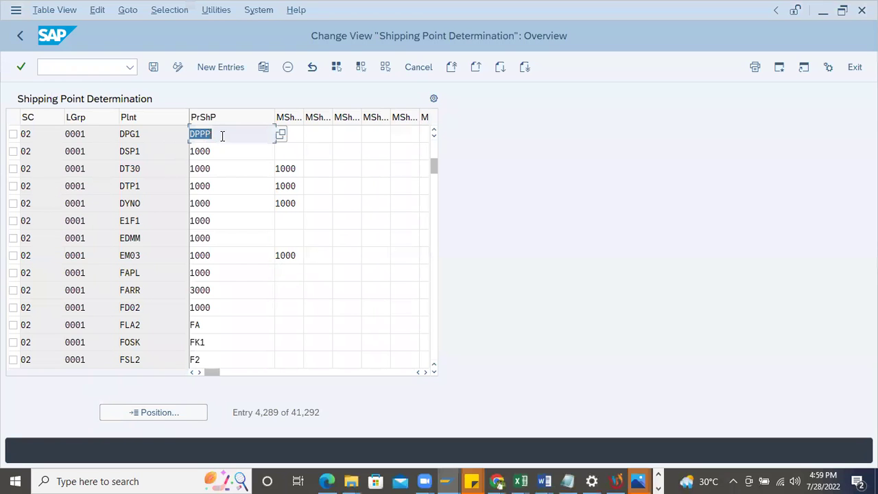
left_click(19, 36)
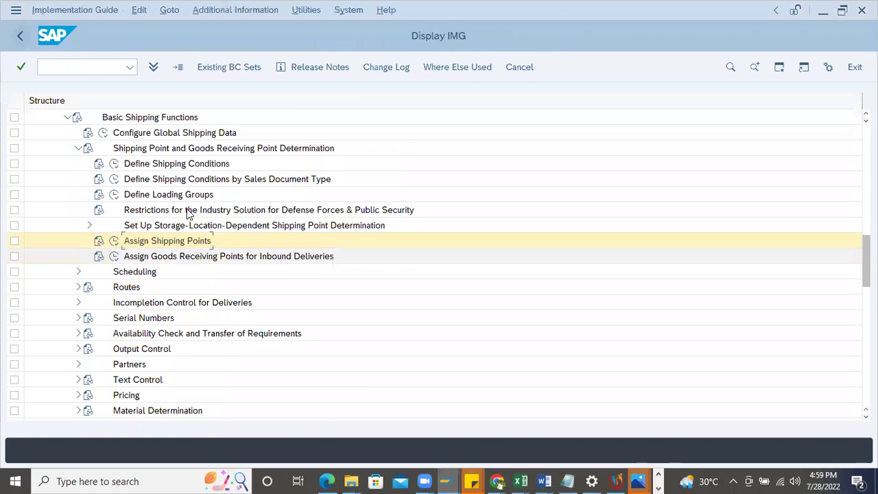
left_click(114, 195)
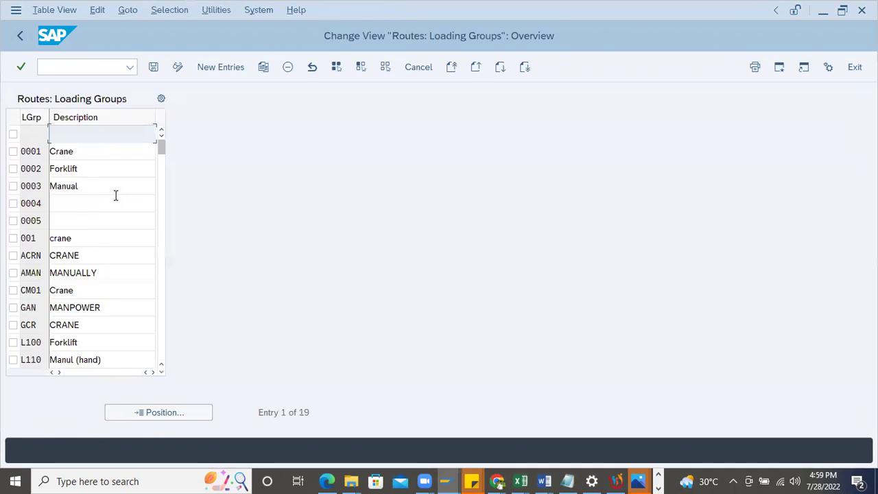
left_click(158, 405)
type("0001")
key("Return")
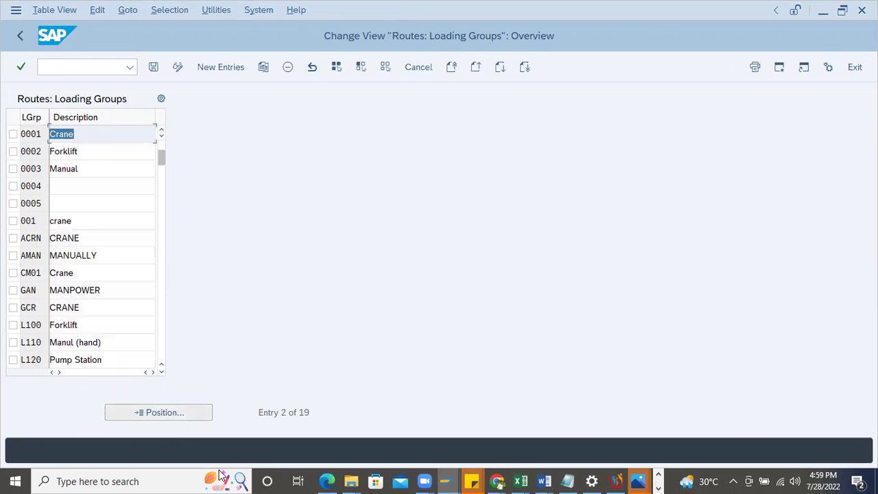
Step: Review the descriptions of the other defined loading groups and return to the implementation guide
left_click(78, 134)
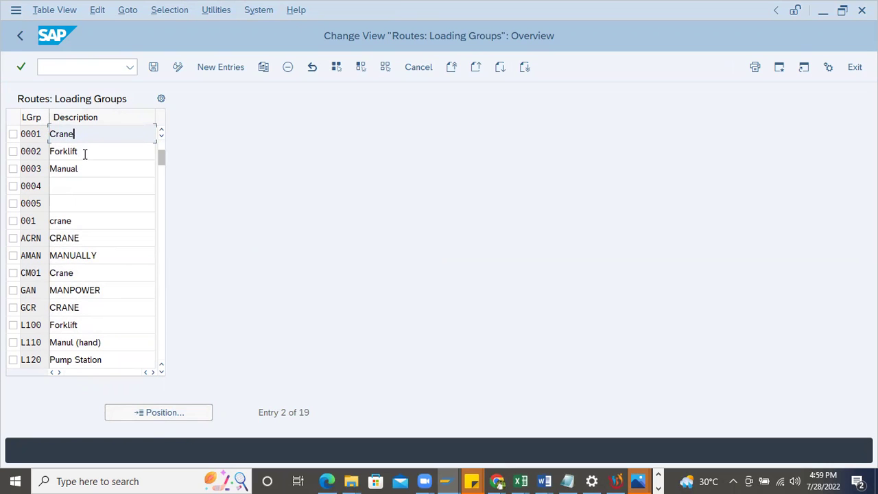
double_click(84, 152)
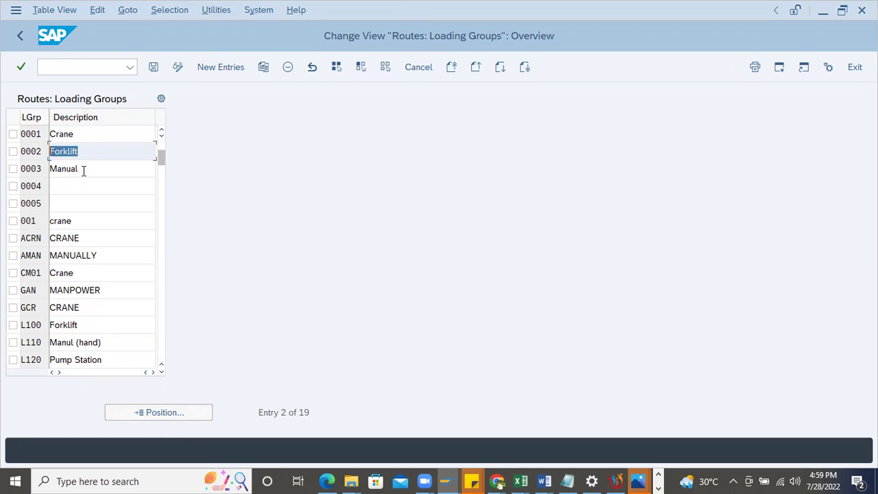
double_click(109, 290)
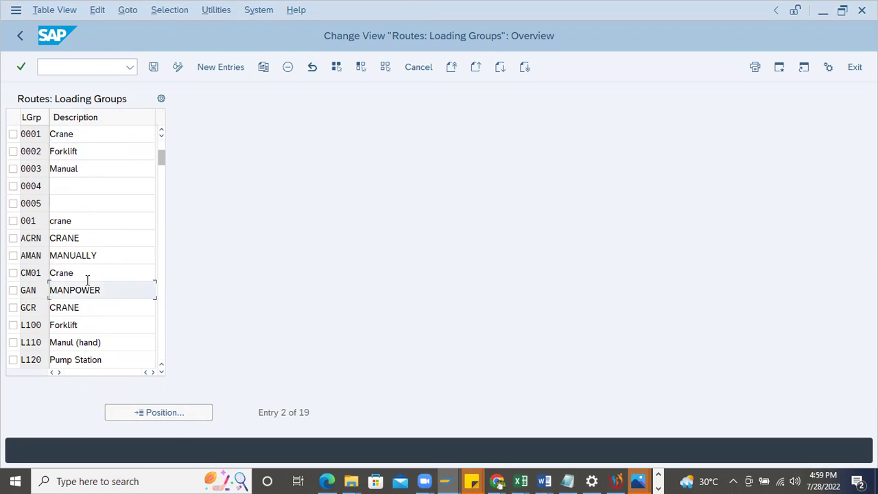
double_click(115, 358)
scroll(88, 294, "down", 2)
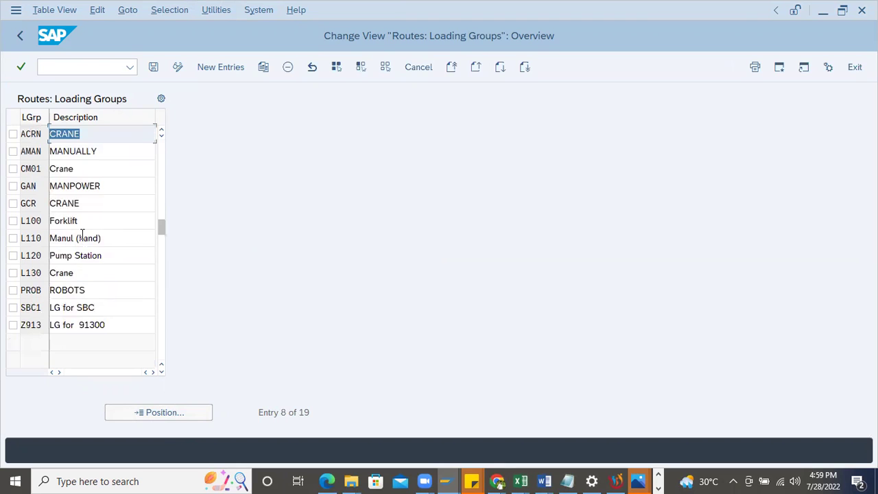
scroll(122, 216, "up", 3)
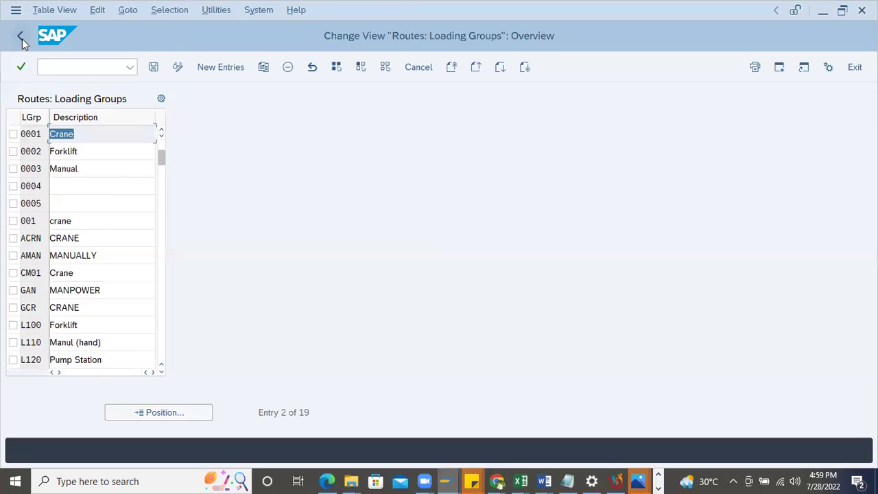
left_click(20, 37)
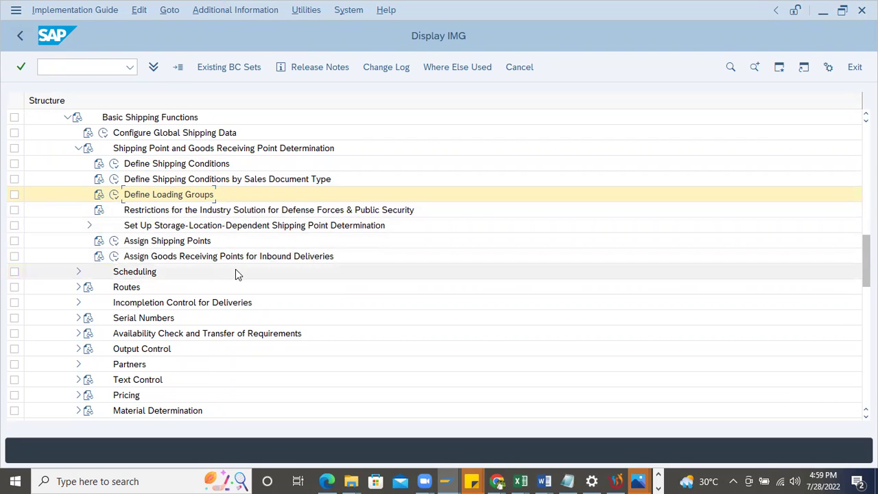
Step: Open Assign Goods Receiving Points for Inbound Deliveries and position the list at plant DGP3 with shipping point DPPP
left_click(115, 256)
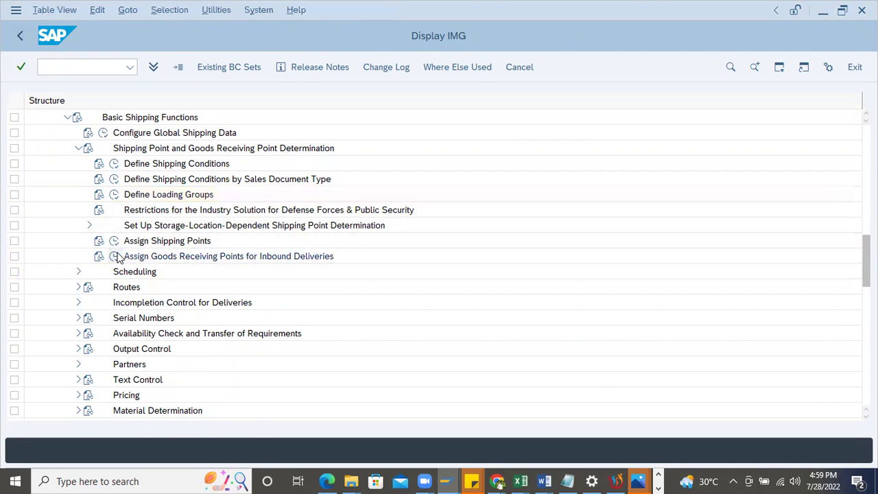
left_click(178, 413)
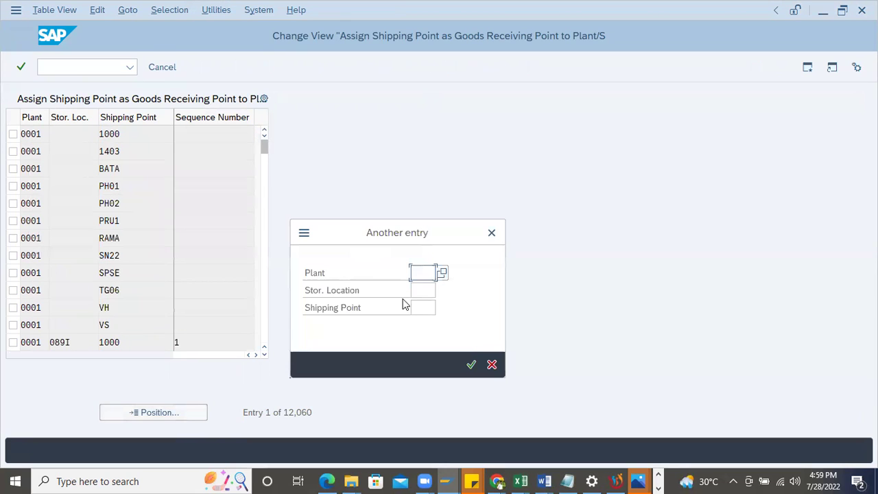
left_click(416, 290)
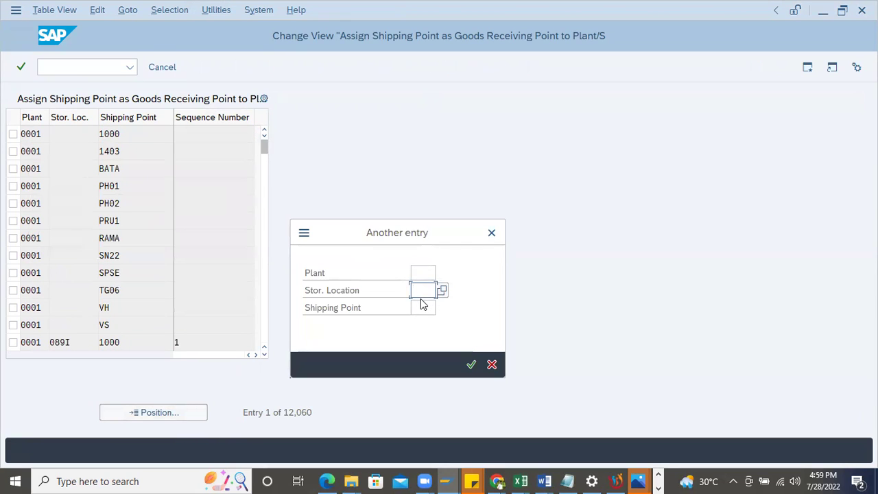
left_click(418, 306)
left_click(415, 290)
left_click(413, 273)
type("DGP3")
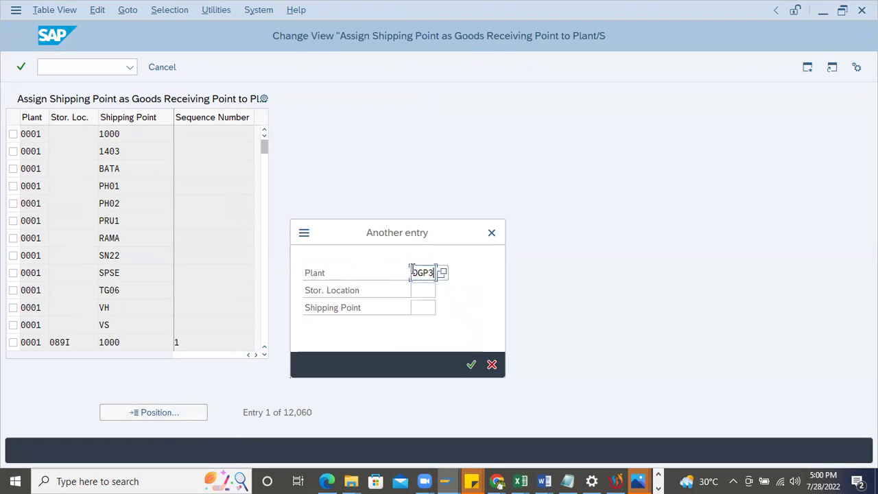
left_click(420, 288)
left_click(421, 306)
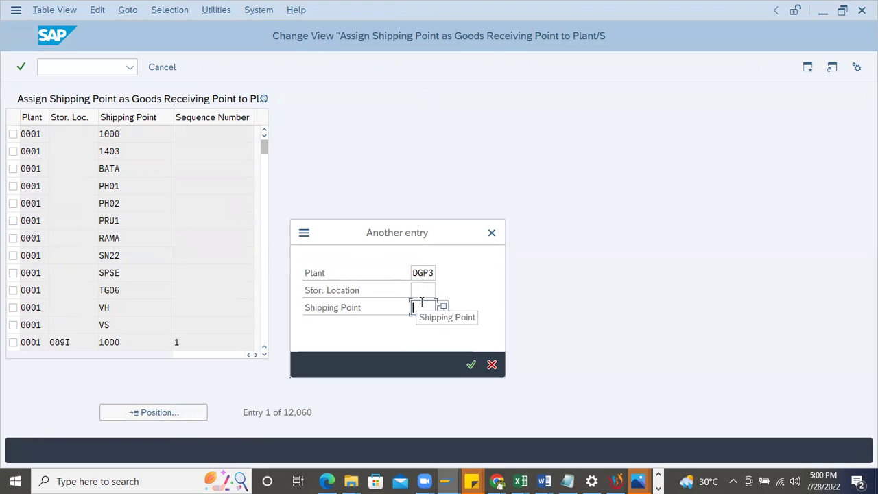
type("DPPP")
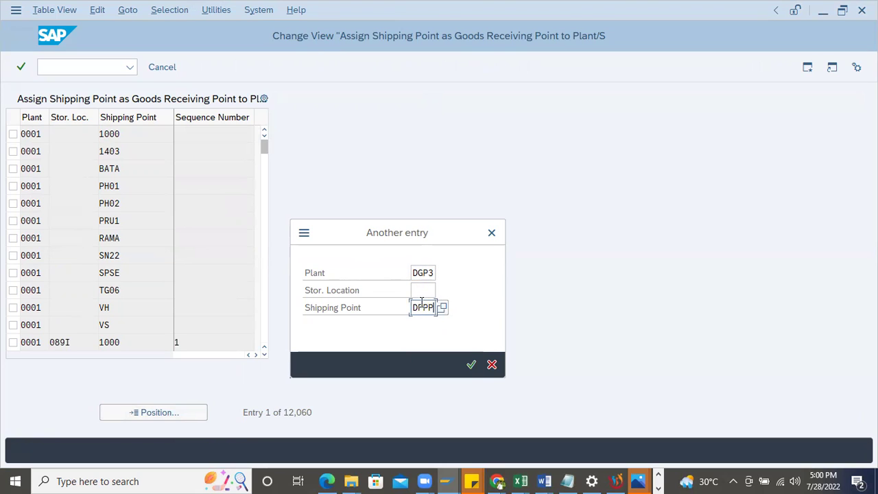
key("Return")
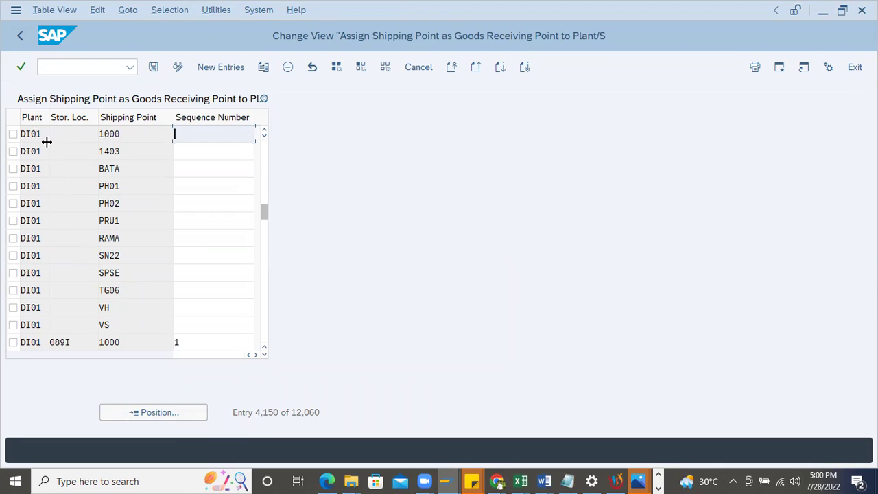
Step: Examine the plant and shipping point of the first entry in the assignment list and return to the implementation guide
scroll(87, 165, "up", 2)
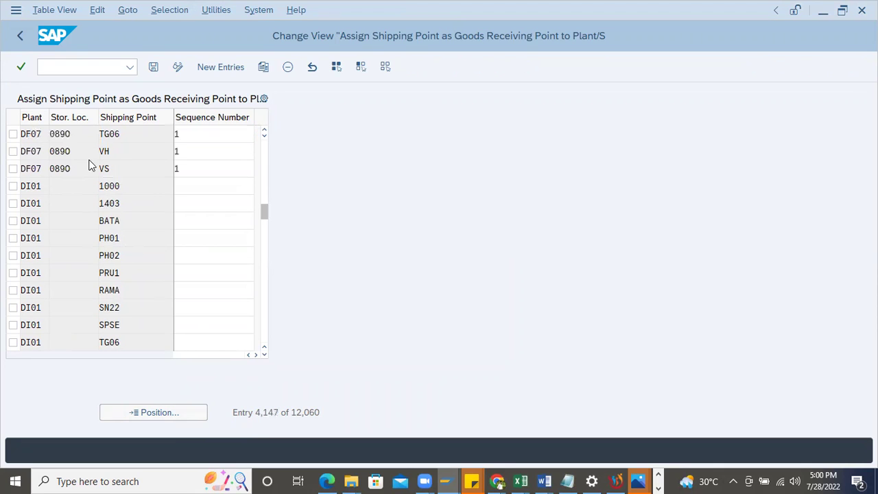
left_click_drag(264, 199, 264, 144)
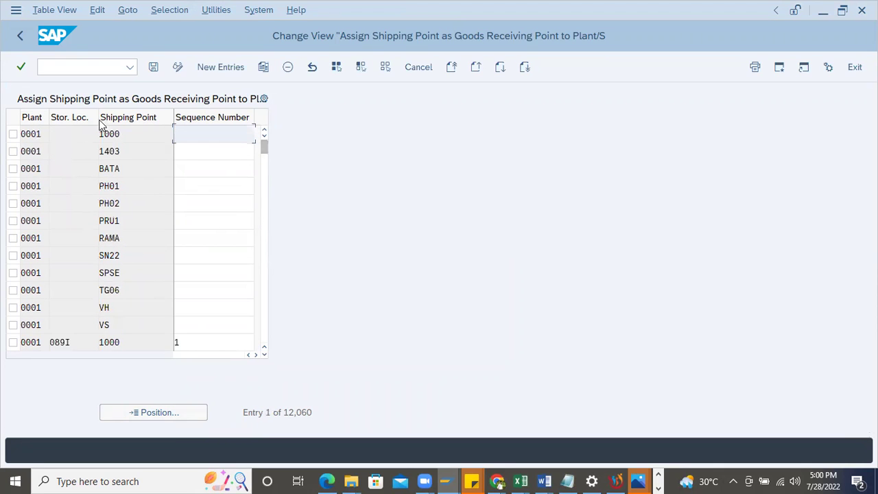
double_click(41, 133)
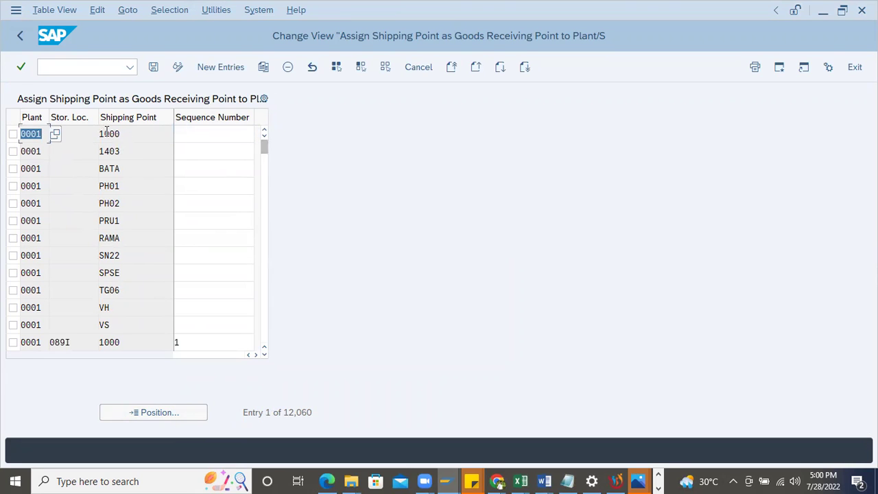
double_click(106, 133)
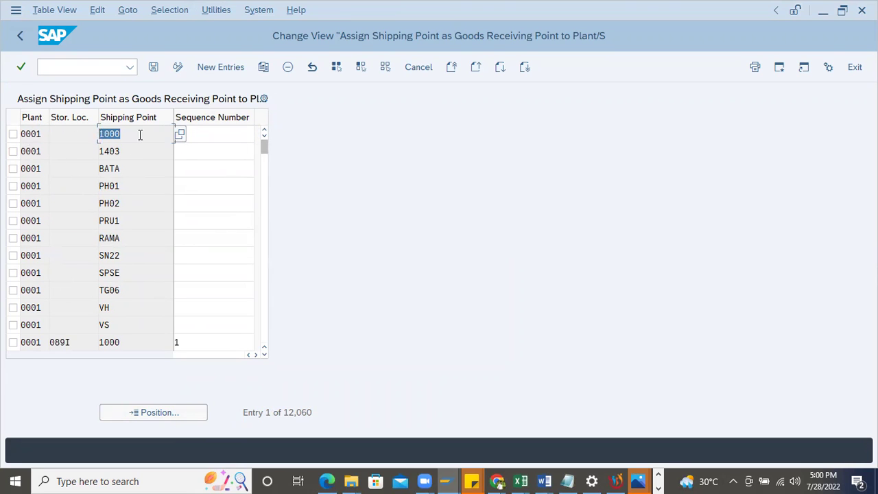
left_click(20, 36)
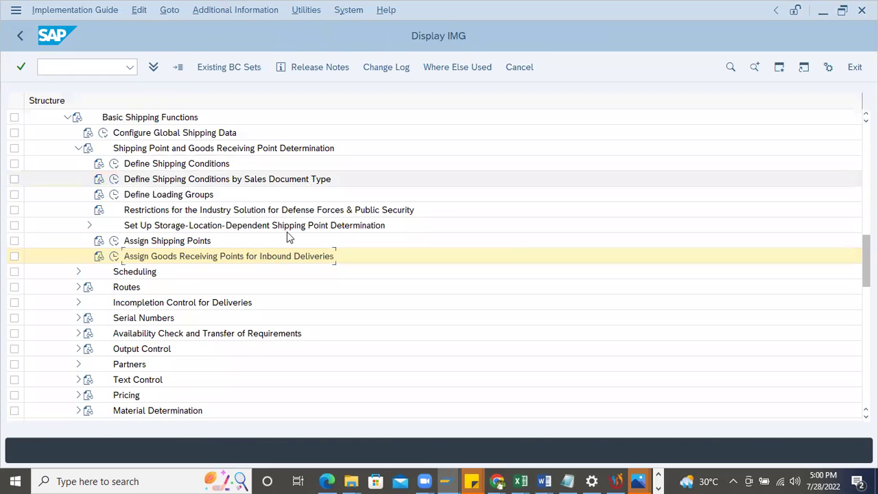
Step: Switch to the stock transport order and check the item's customer, sales organization, distribution channel and division in its shipping data
key("alt+Tab")
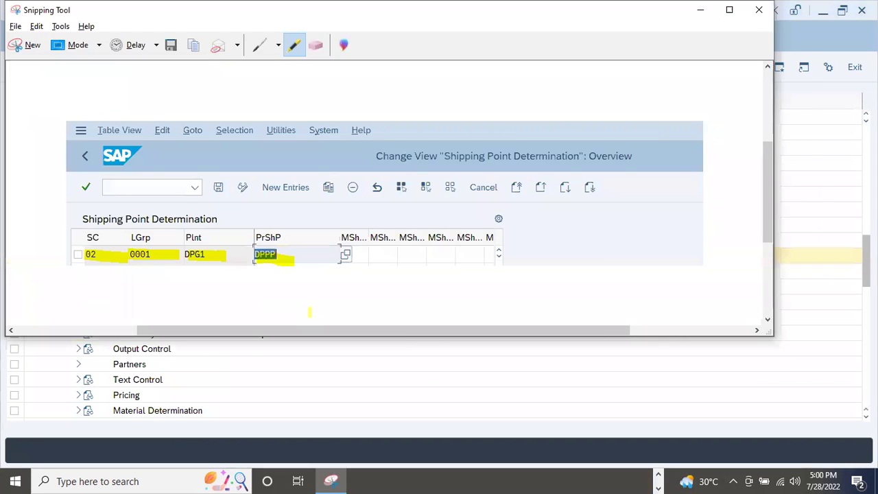
key("alt+Tab")
key("alt+Tab")
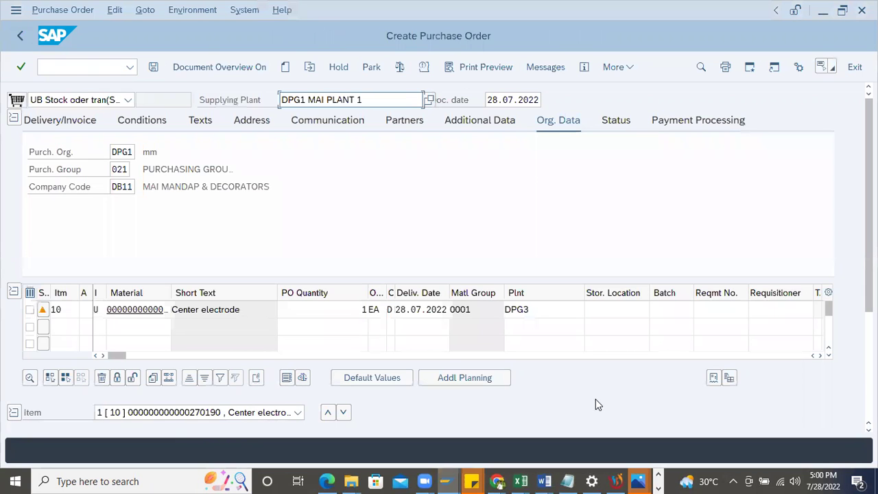
scroll(858, 316, "down", 3)
scroll(261, 286, "down", 1)
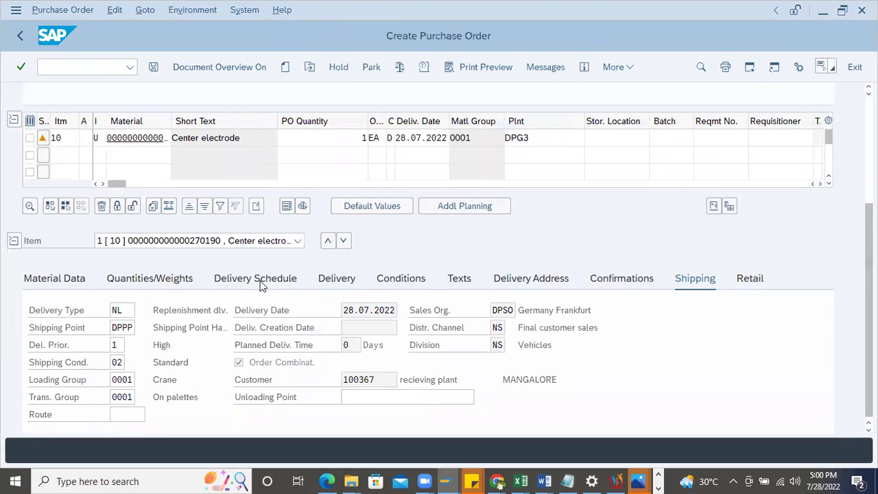
double_click(358, 377)
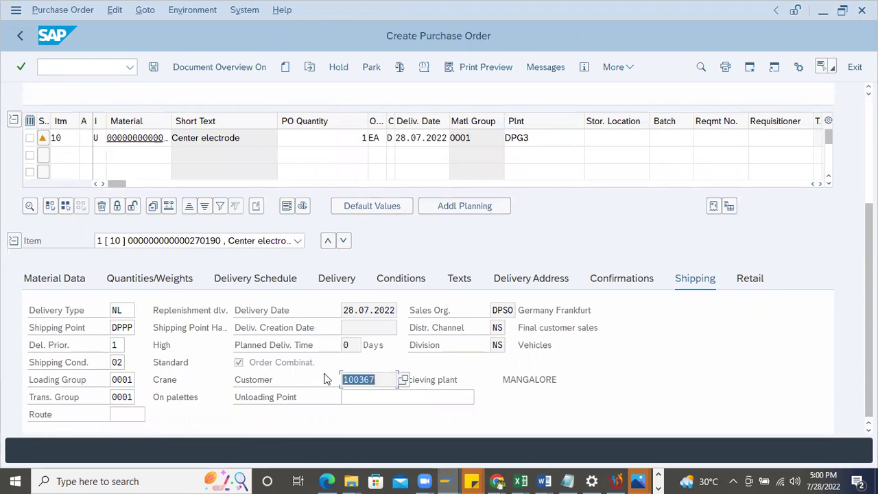
double_click(494, 309)
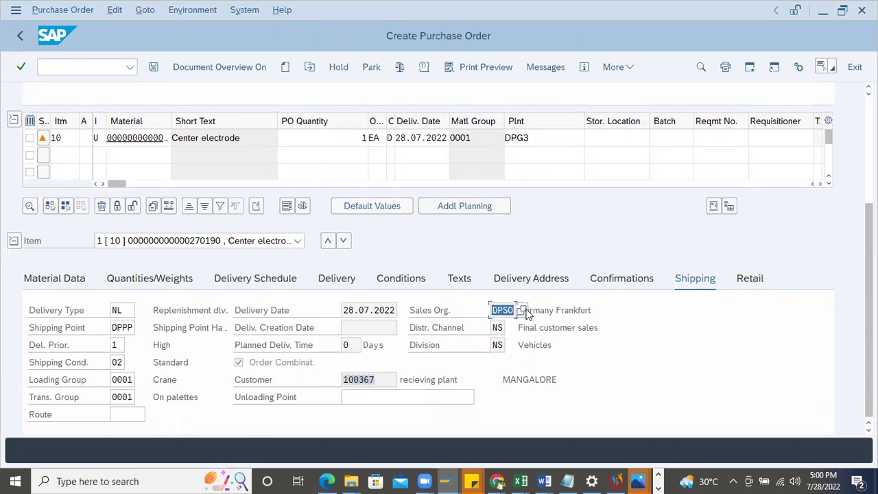
double_click(500, 328)
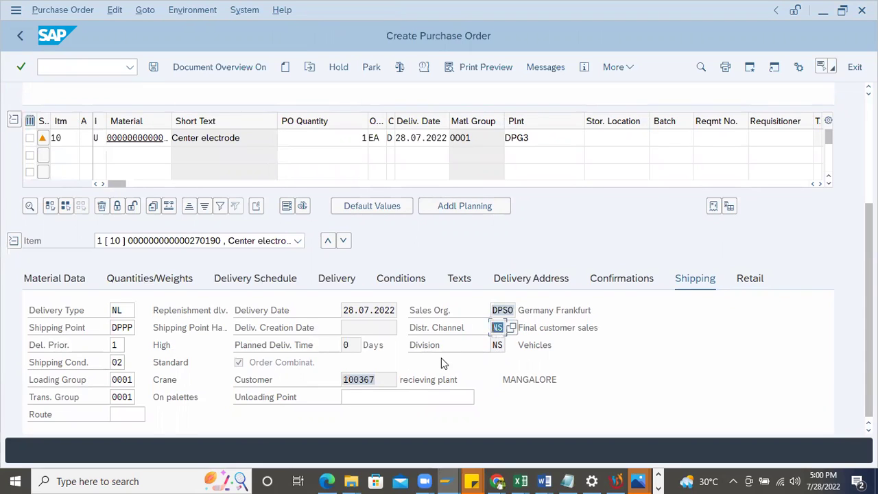
key("Tab")
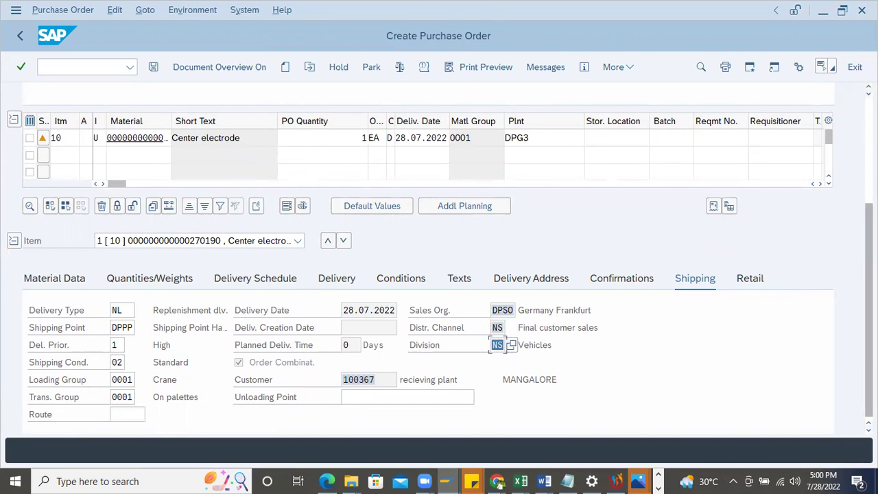
Step: Save the stock transport order and copy its document number from the creation message
scroll(865, 260, "up", 5)
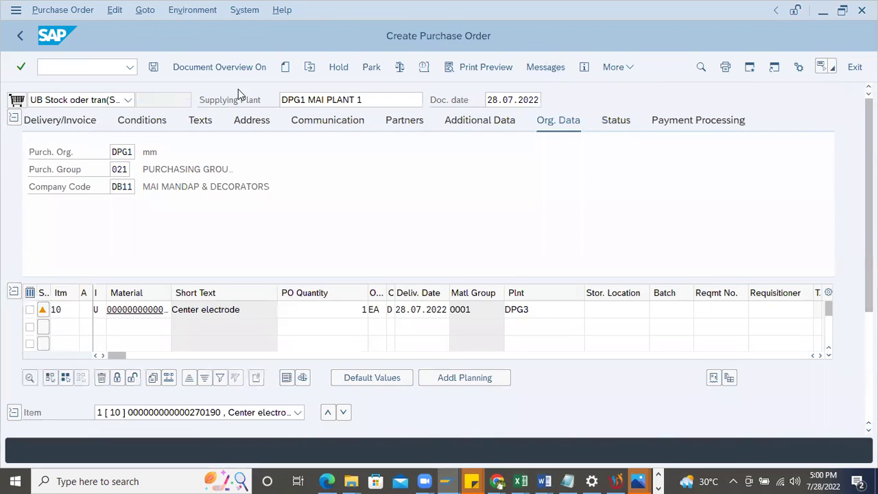
left_click(153, 66)
left_click(201, 308)
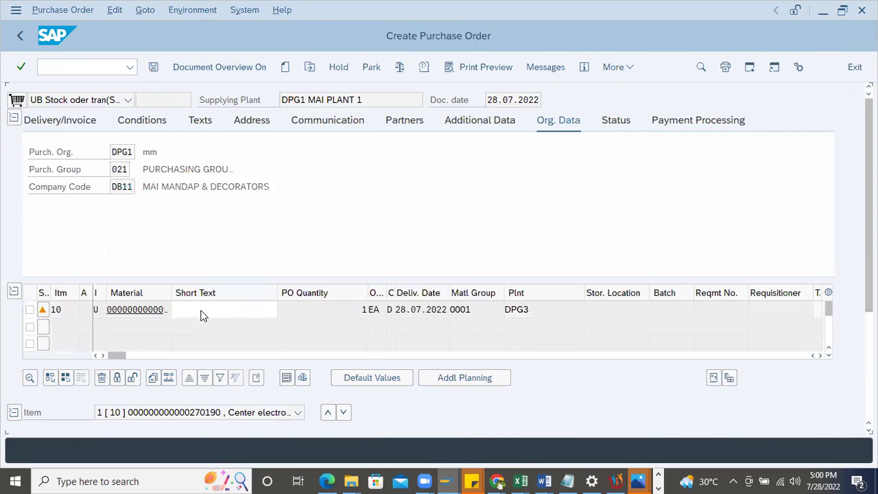
double_click(248, 450)
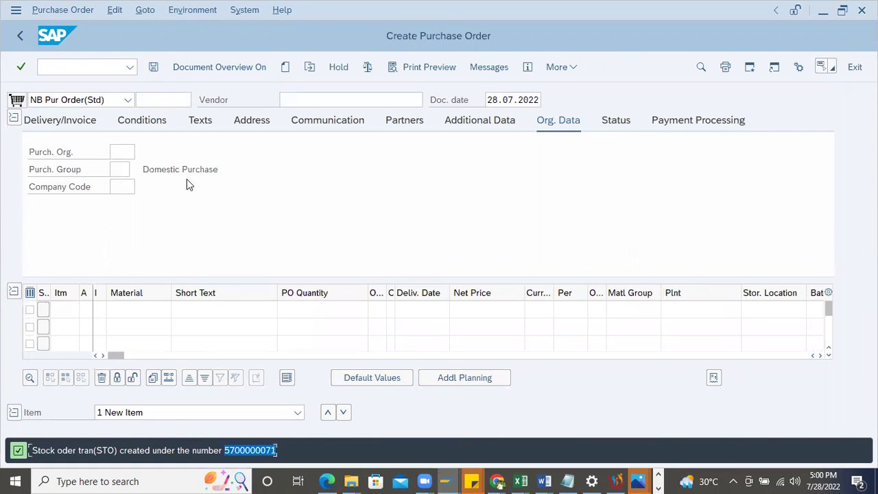
double_click(269, 188)
key("ctrl+c")
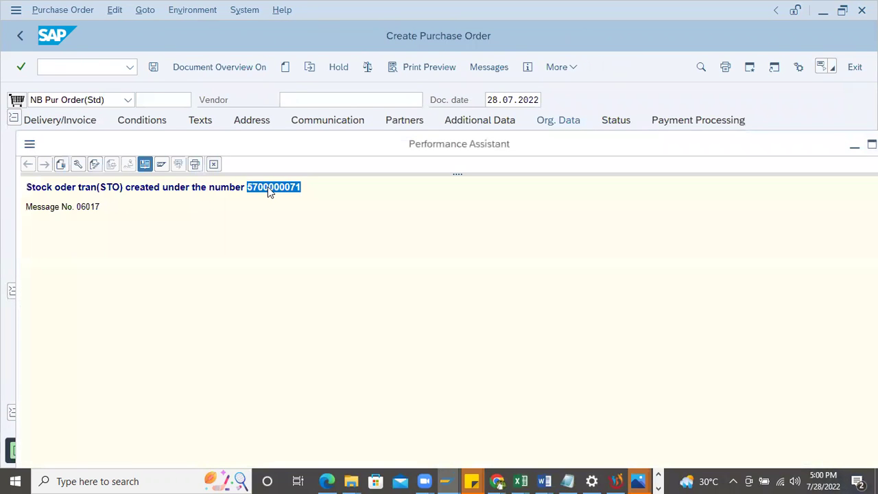
Step: Start transaction VL10B and clear the starting delivery creation date and the default delivery creation date calculation rule
left_click(70, 67)
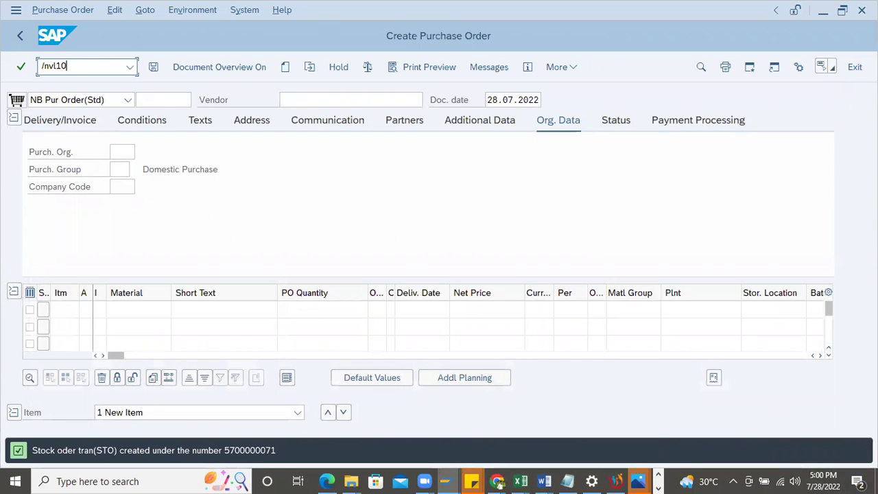
type("/nvl10b")
key("Return")
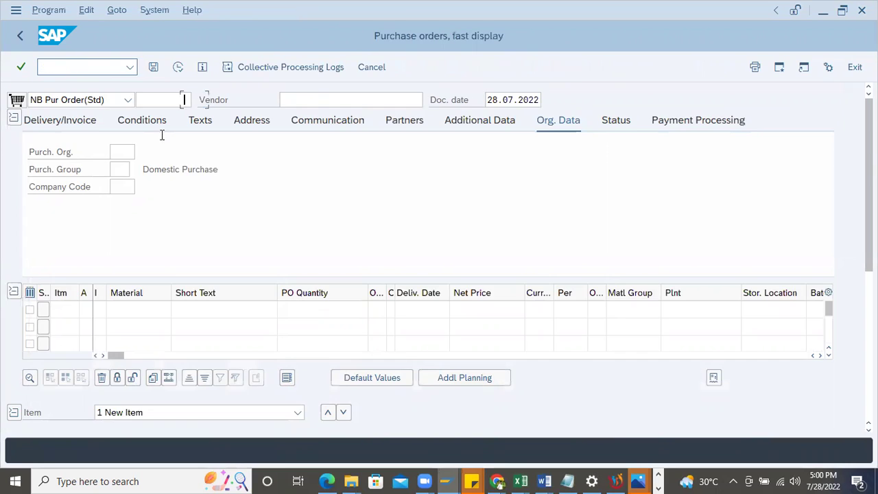
left_click_drag(186, 118, 261, 135)
key("BackSpace")
key("BackSpace")
double_click(186, 134)
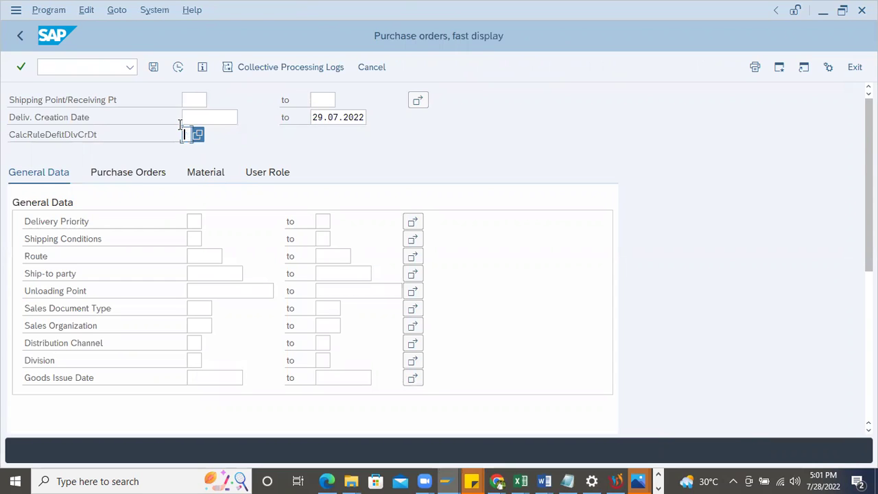
key("Return")
Step: List the shipping activities due for the copied purchase order number and create its delivery in the background
left_click(128, 172)
left_click(211, 220)
key("ctrl+v")
left_click(177, 67)
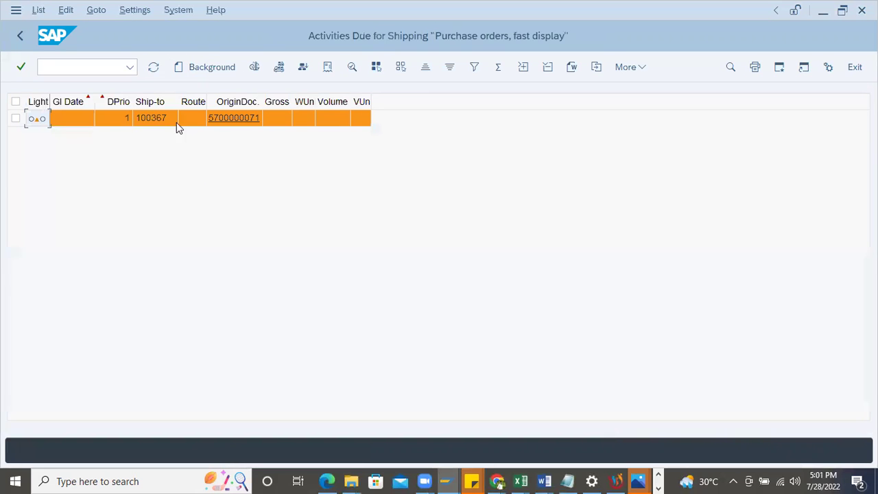
left_click(15, 119)
left_click(207, 68)
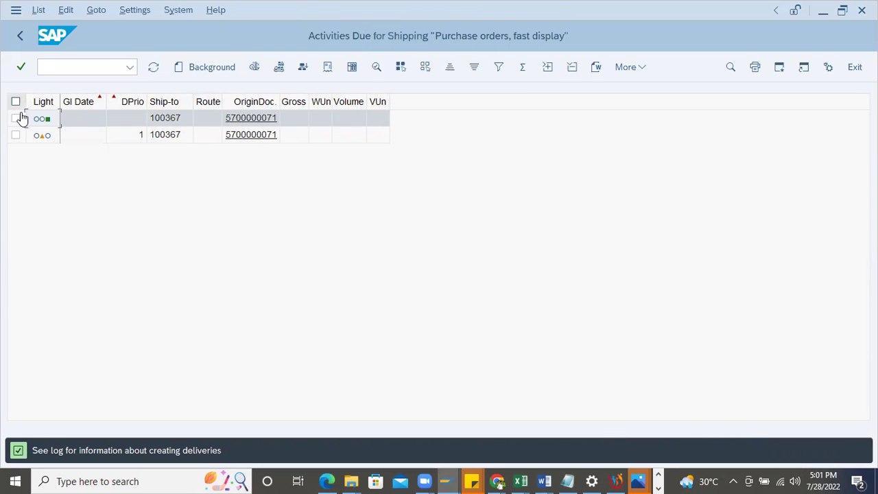
Step: View the details of the processed entry, check its sales document number and close the details
left_click(15, 119)
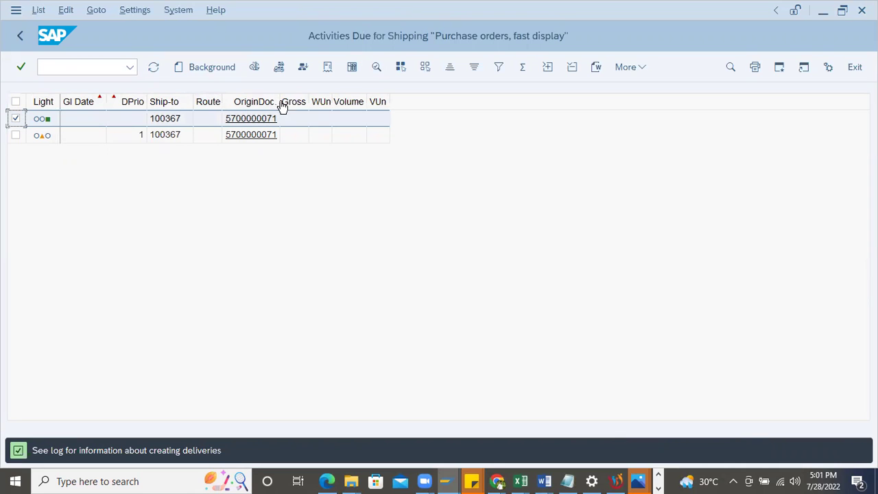
left_click(375, 68)
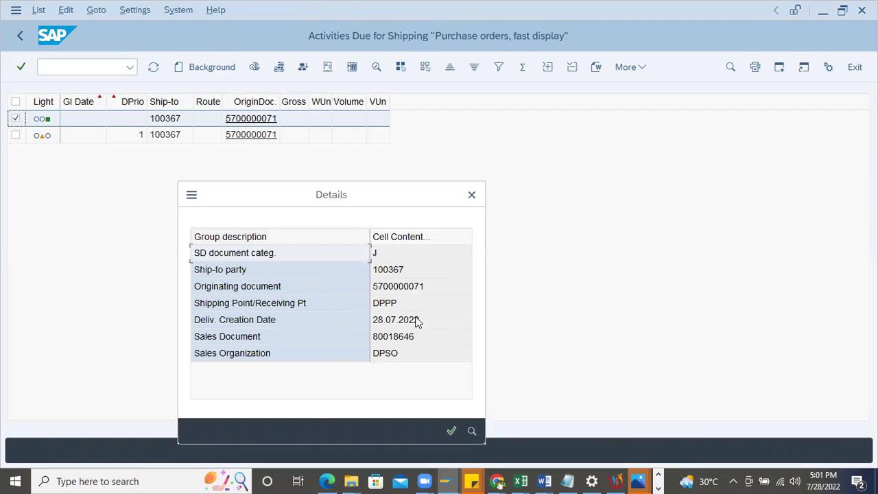
left_click(385, 337)
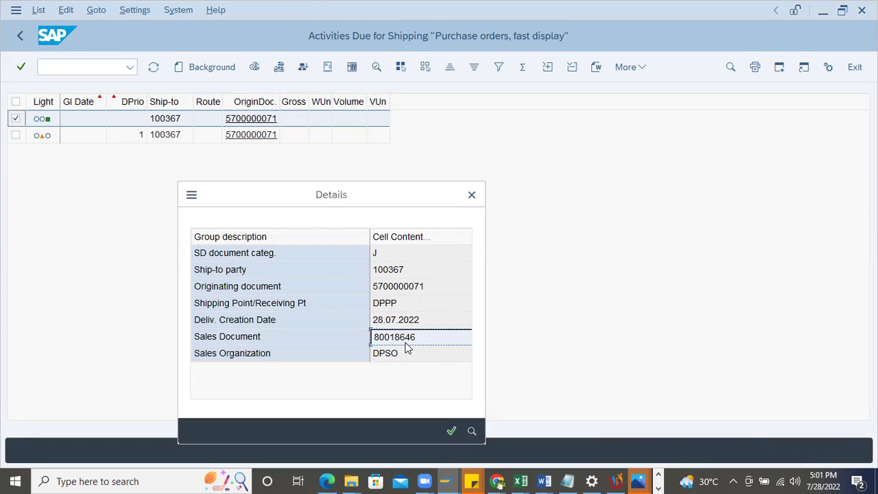
left_click(473, 195)
Step: Start transaction ME23N and display the saved stock transport order through its document selection
left_click(76, 66)
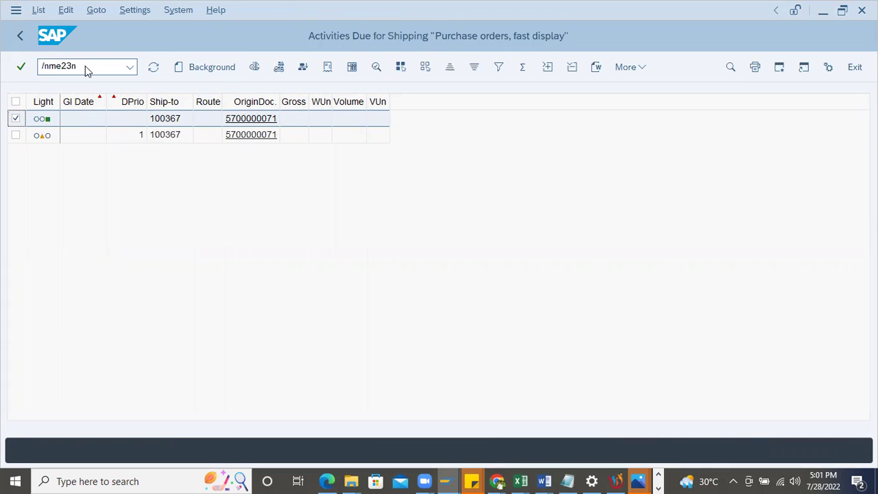
key("Return")
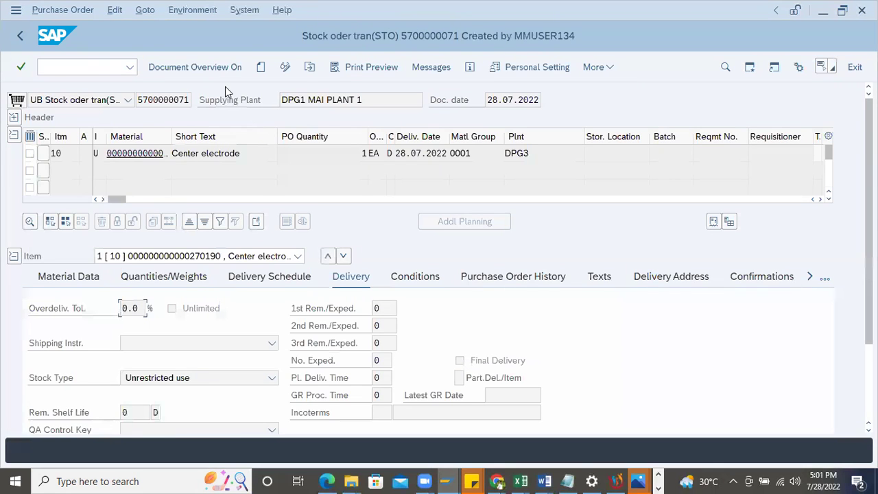
left_click(310, 68)
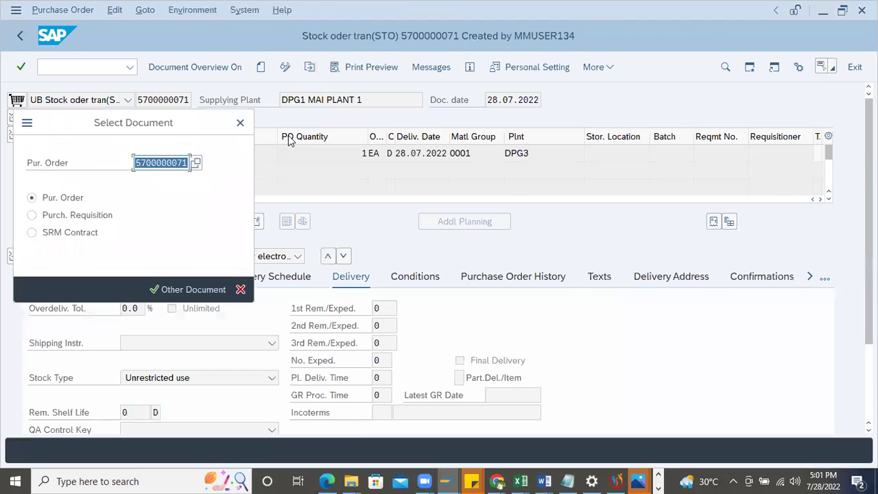
key("Return")
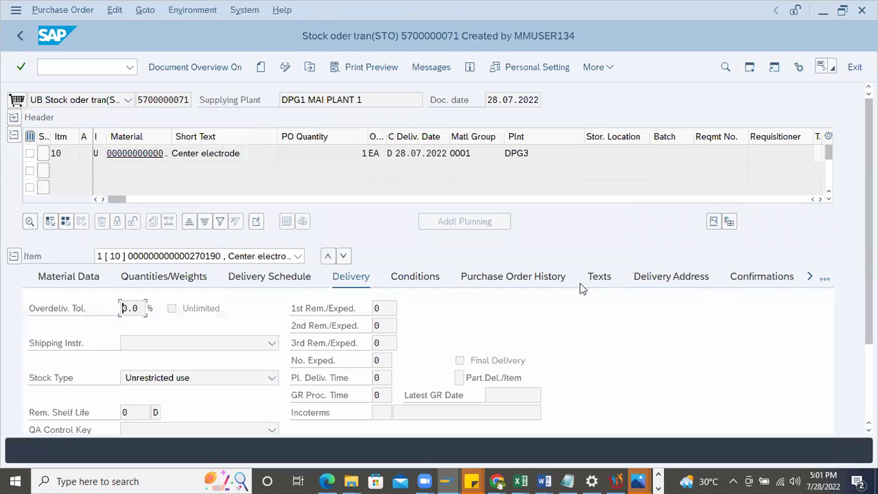
Step: Open the replenishment delivery from the order's purchase order history and switch it to change mode
left_click(516, 277)
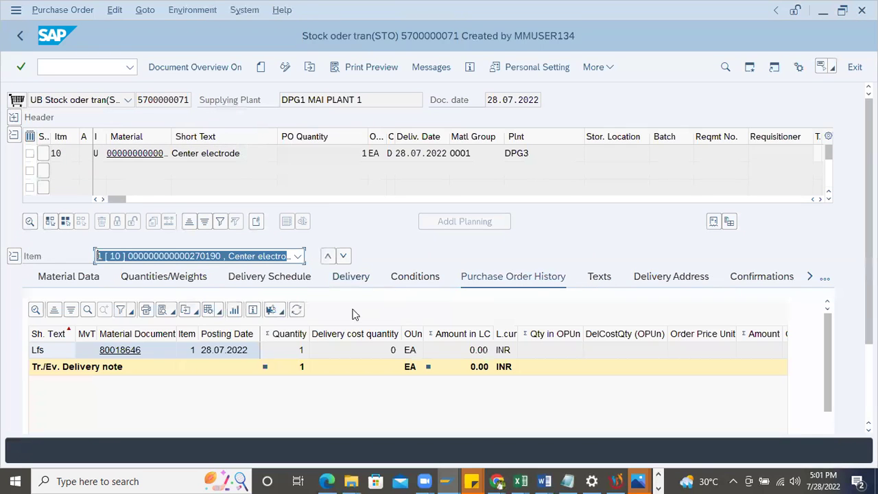
left_click(220, 353)
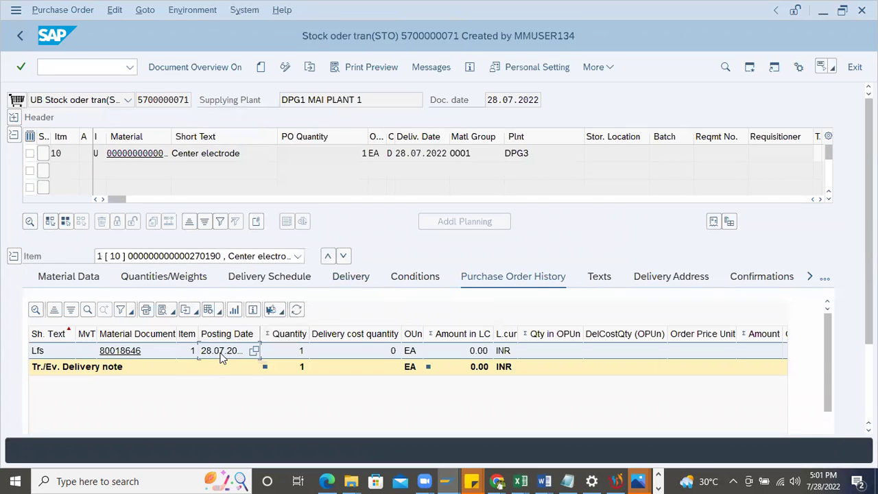
left_click(126, 352)
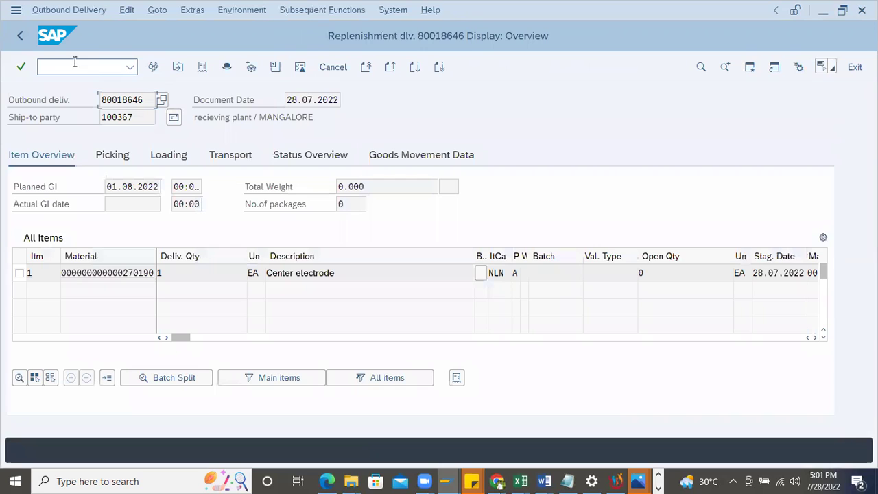
left_click(153, 67)
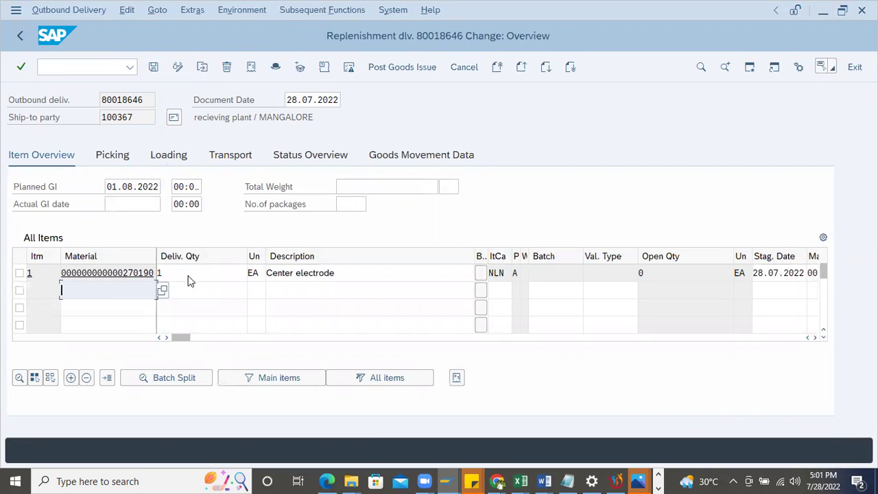
Step: Enter a picked quantity of 1 for the Center electrode item in the delivery's picking data
left_click(115, 160)
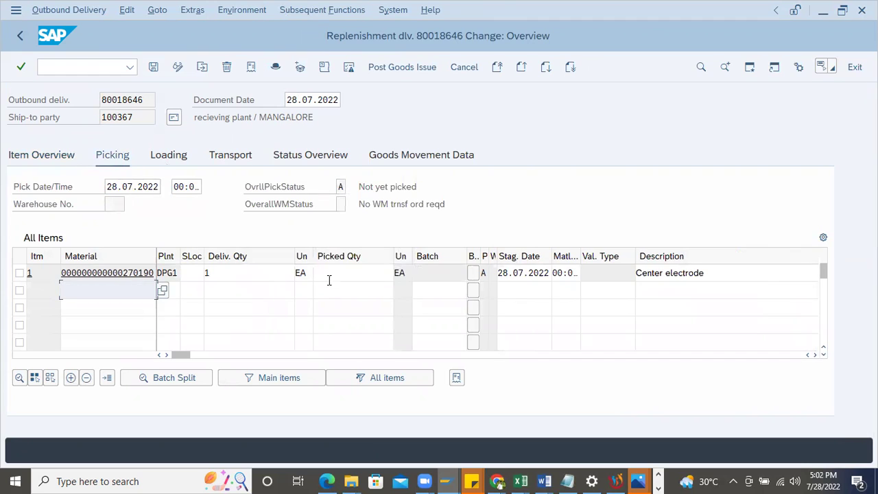
left_click(330, 273)
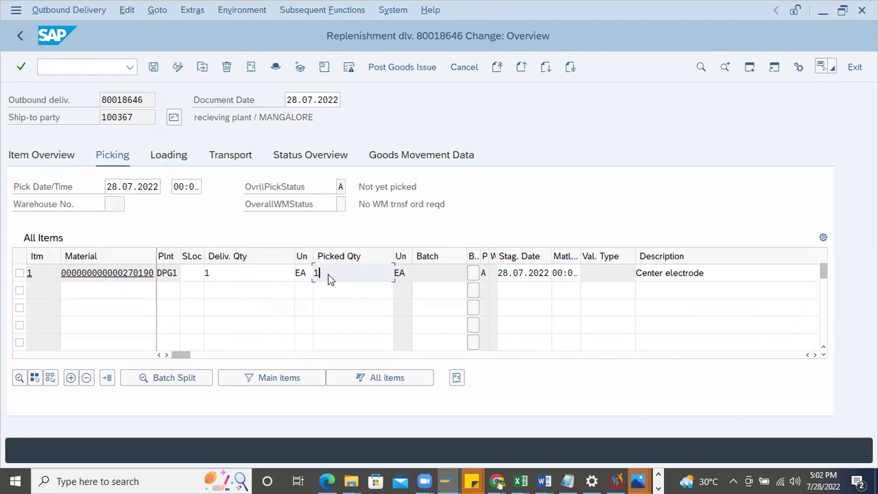
key("Return")
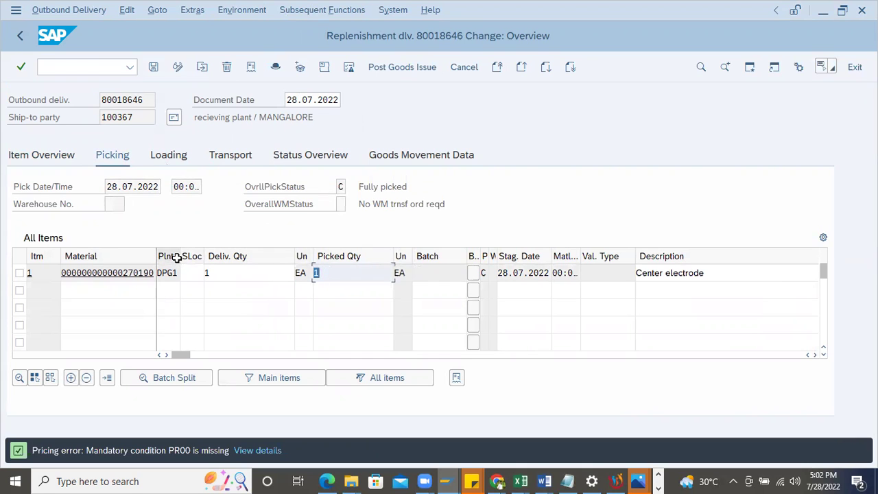
Step: Assign storage location RT01 to the delivery item from the permitted storage locations
left_click_drag(178, 256, 183, 257)
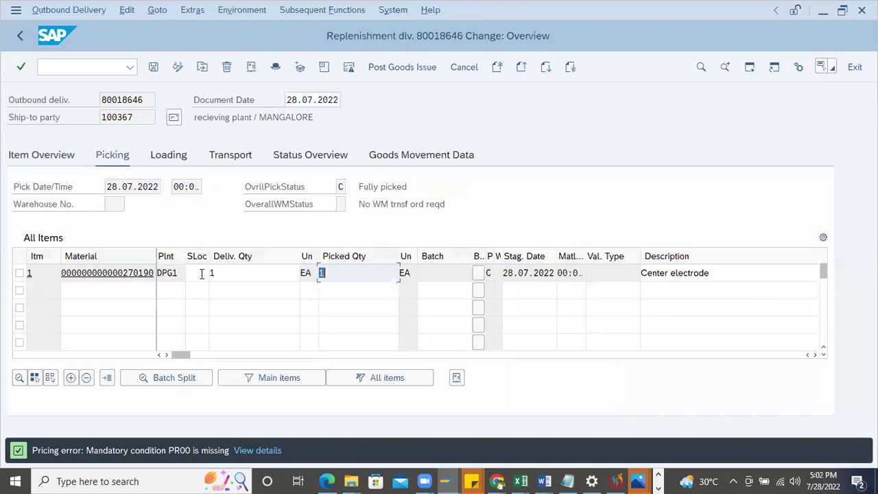
left_click(202, 273)
key("F4")
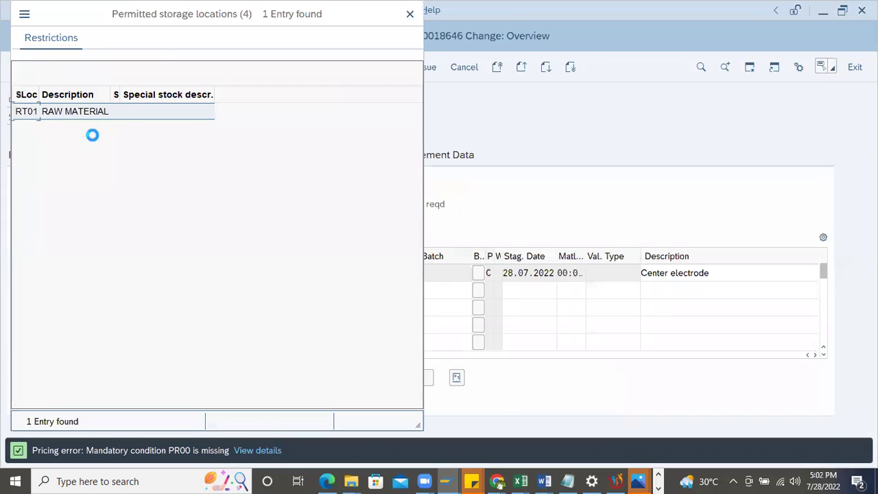
double_click(32, 114)
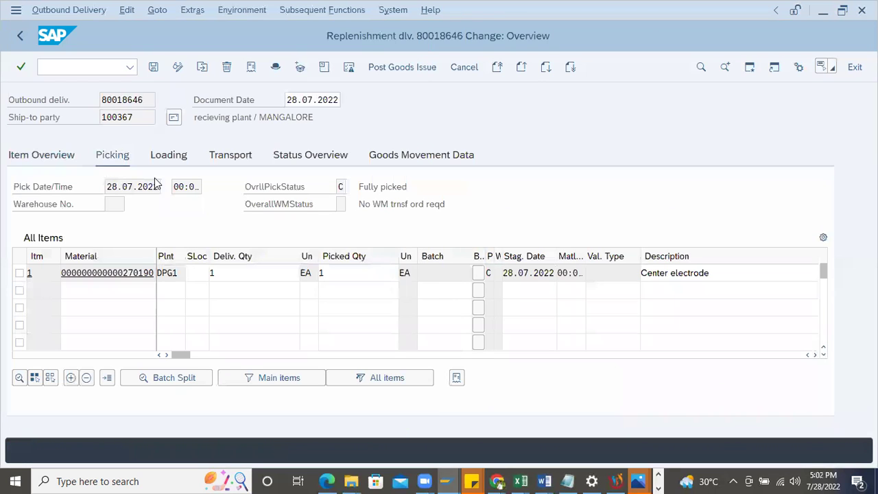
key("Return")
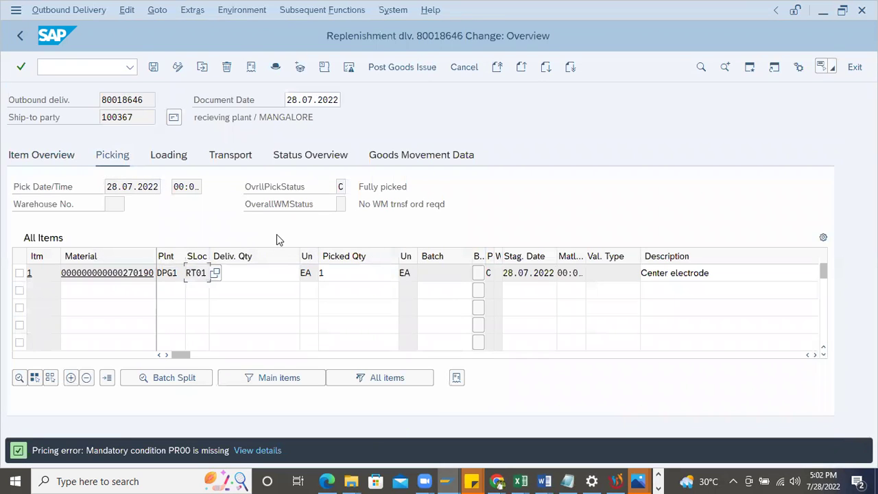
Step: Widen the Material column, select the item's full material number and switch to the open Display IMG session
left_click_drag(157, 256, 203, 251)
left_click_drag(157, 272, 62, 272)
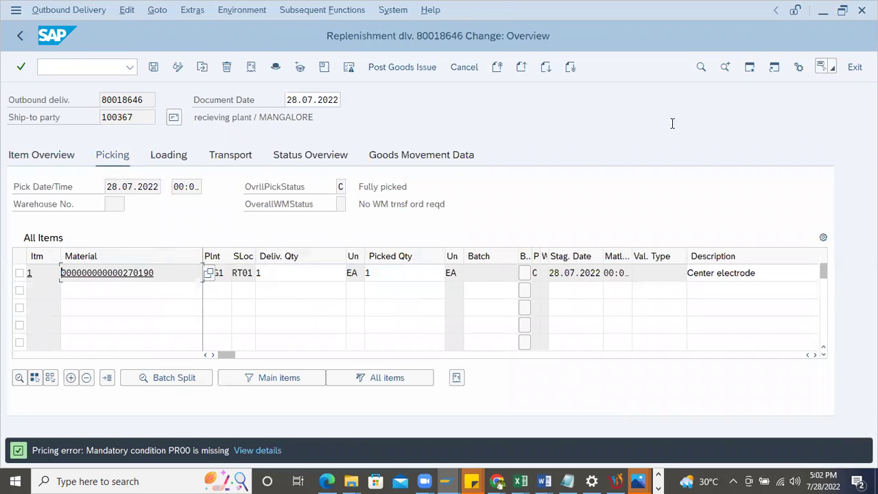
left_click(750, 66)
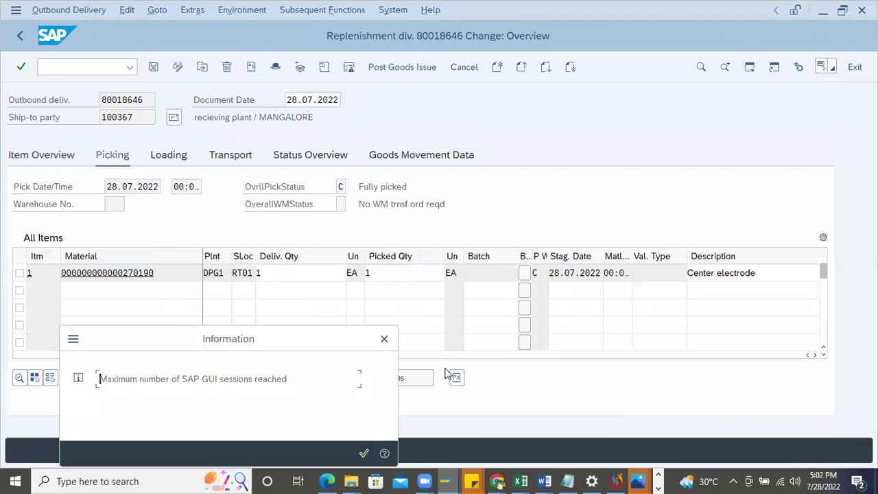
left_click(385, 338)
left_click(449, 481)
left_click(244, 446)
Step: Start transaction MMBE and display the stock overview of the delivery's material for plant DPG1
left_click(56, 66)
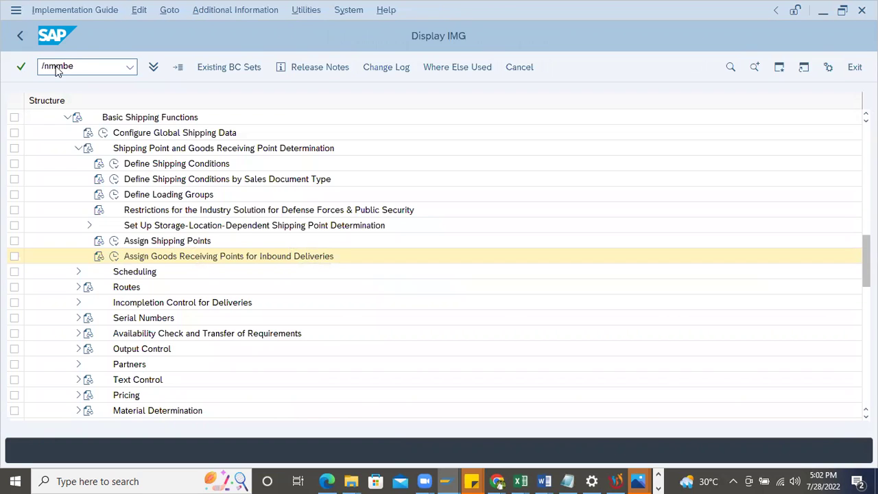
key("Return")
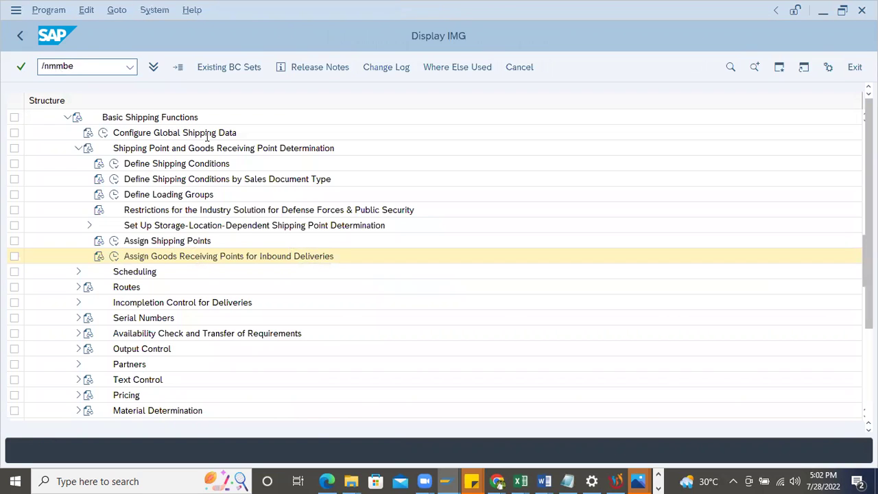
key("BackSpace")
key("BackSpace")
key("BackSpace")
key("BackSpace")
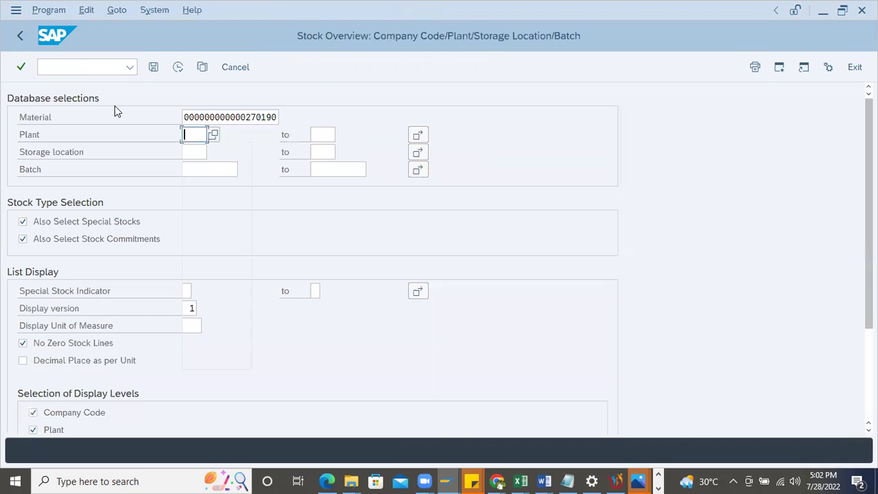
type("DPG1")
left_click(178, 67)
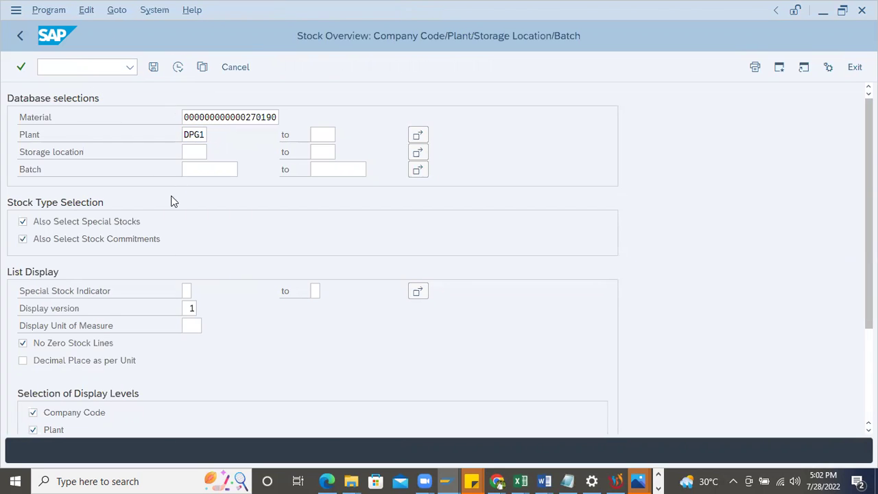
Step: Check the unrestricted-use stock in storage location RT01 and the material description, and return to the delivery
left_click(343, 322)
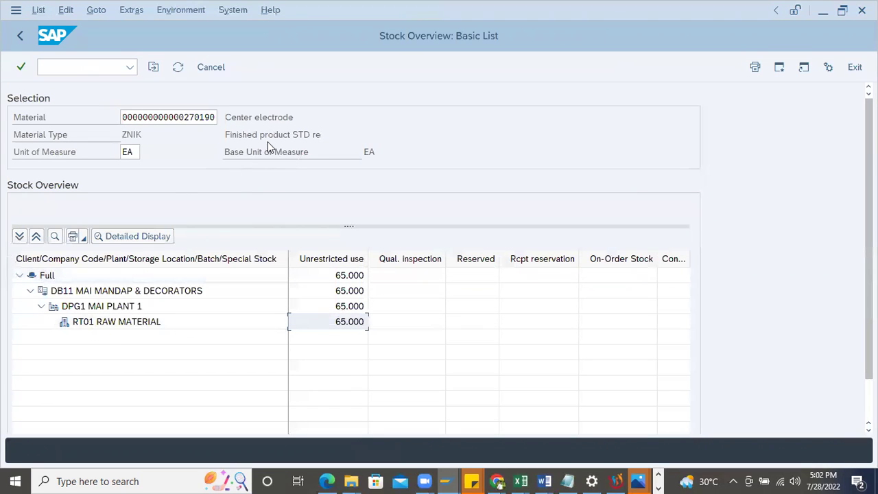
double_click(297, 118)
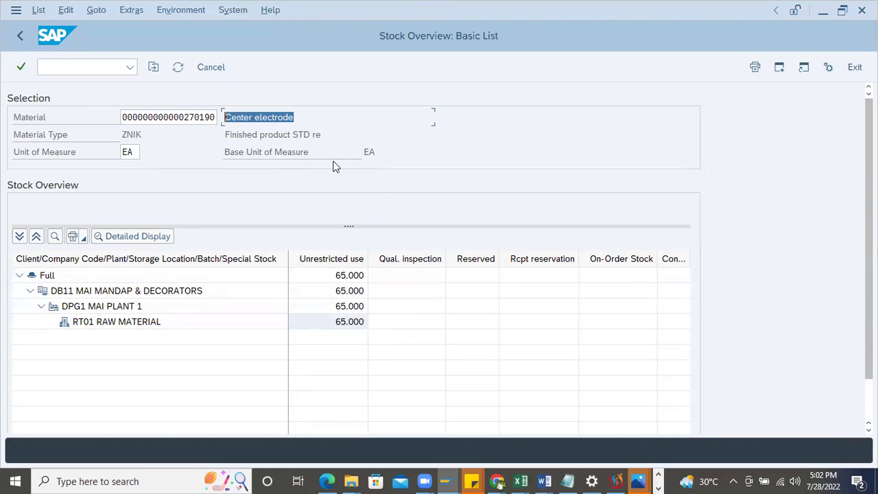
key("F3")
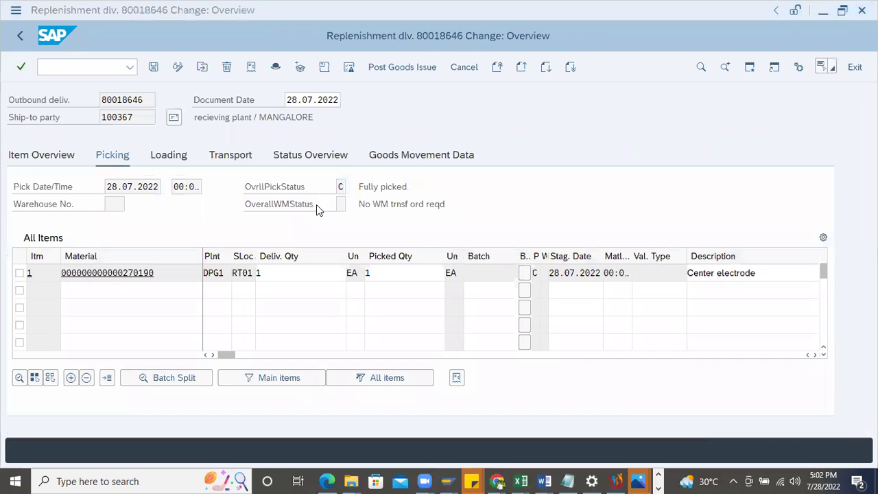
Step: Check the item's delivery quantity and view the possible overall WM status values, closing the list without choosing one
left_click(272, 273)
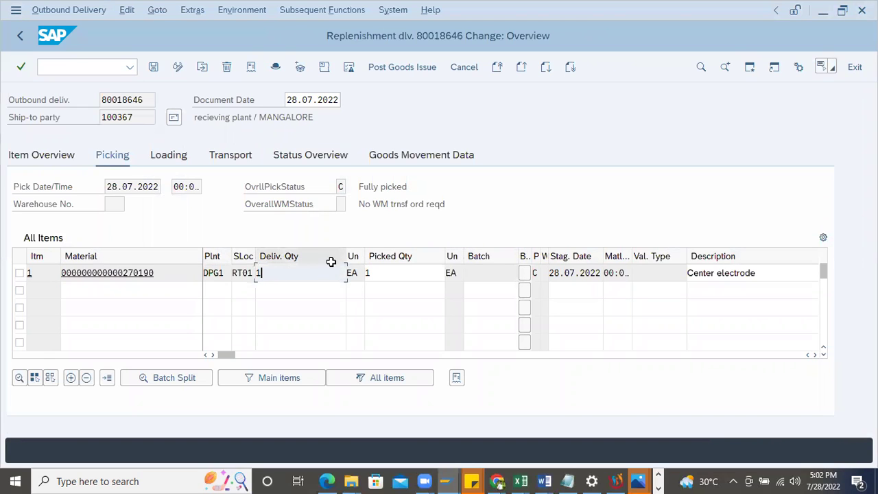
key("Return")
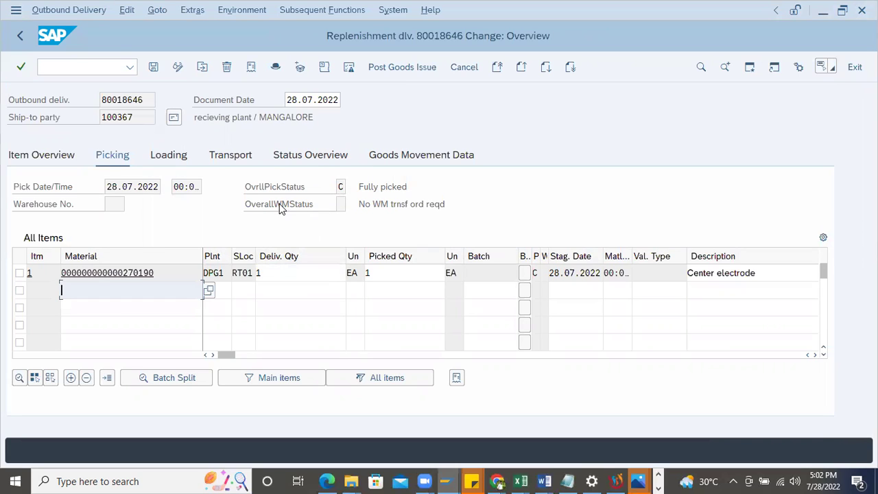
left_click(340, 204)
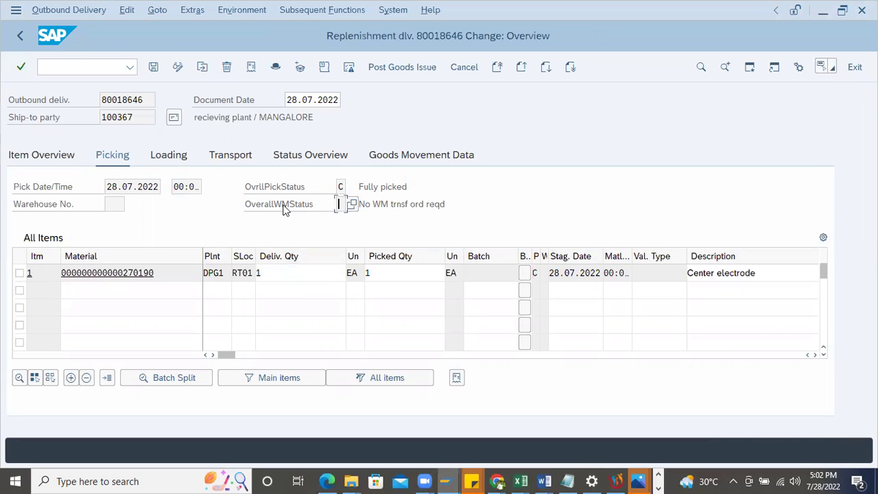
left_click(375, 205)
left_click(344, 204)
left_click(352, 203)
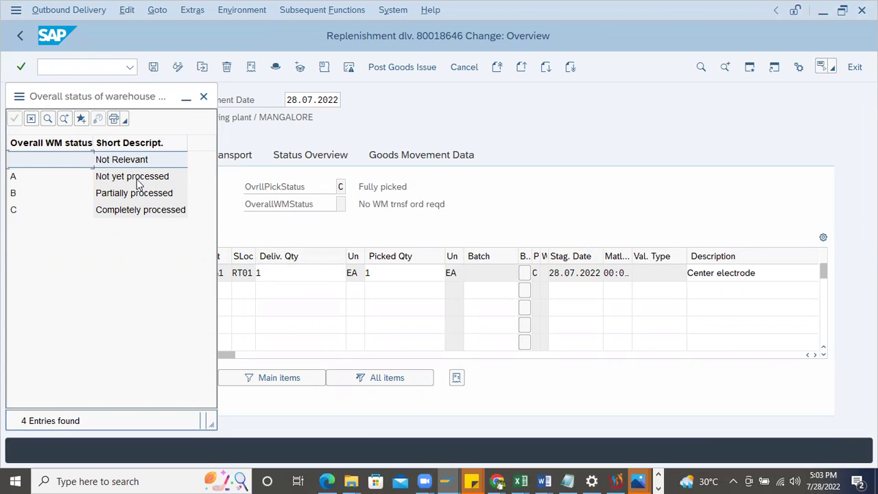
left_click(203, 97)
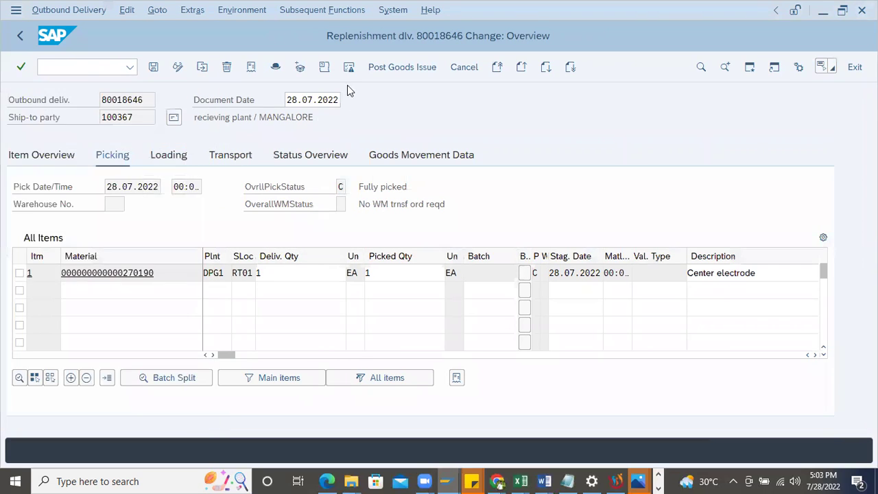
Step: Post the goods issue for the delivery and copy the message text from its detailed display
left_click(381, 72)
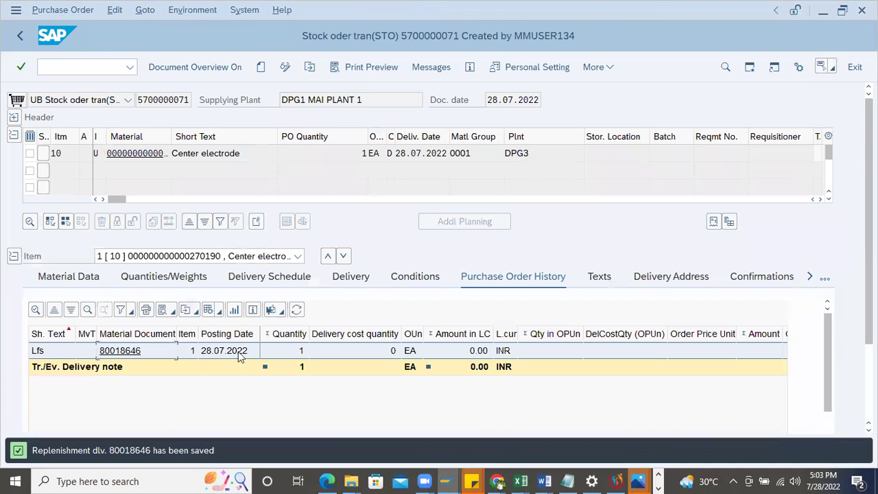
double_click(142, 451)
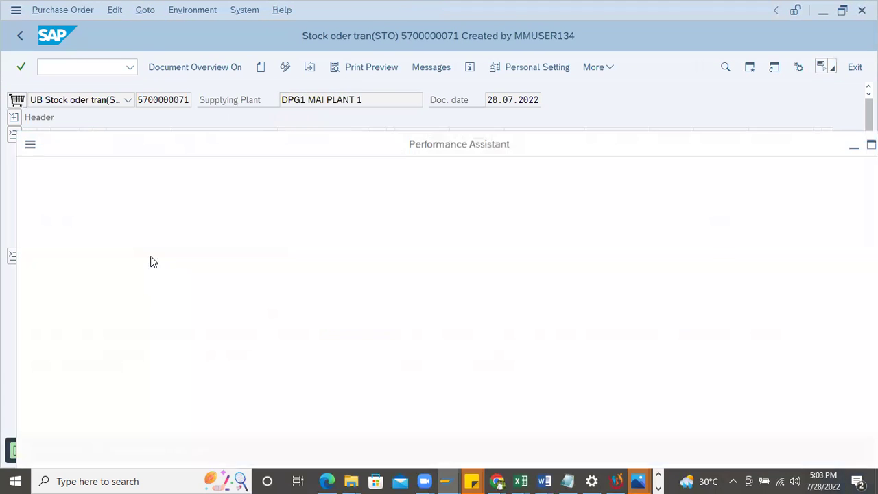
left_click_drag(237, 188, 35, 174)
key("ctrl+c")
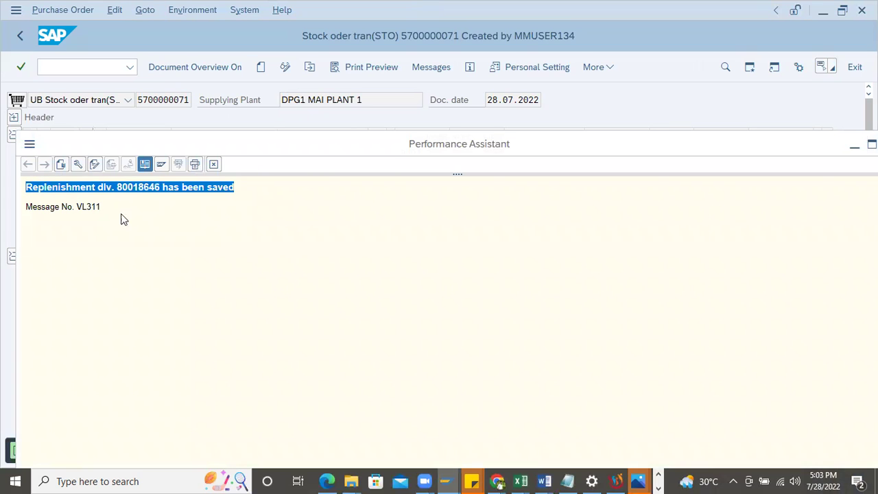
Step: Paste the copied message into the Word document after the Shipping Point Determination screenshot, placing it on a new page
left_click(551, 479)
scroll(757, 280, "down", 1)
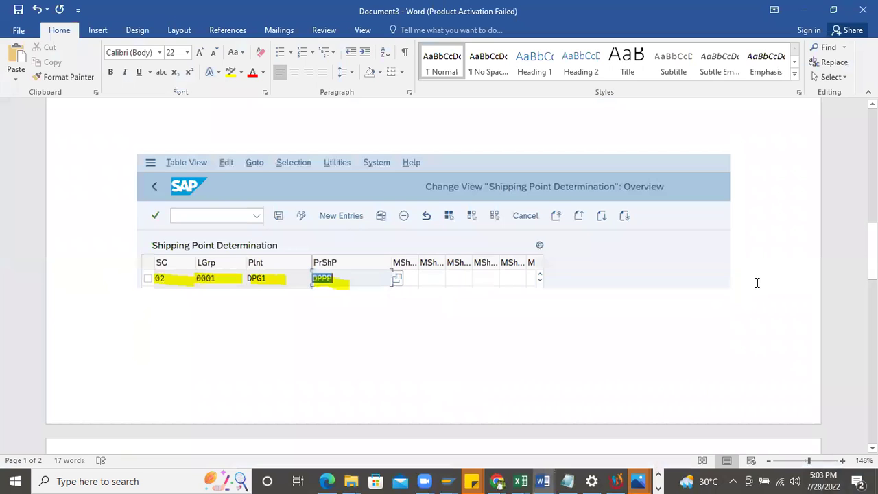
scroll(752, 284, "down", 2)
key("ctrl+v")
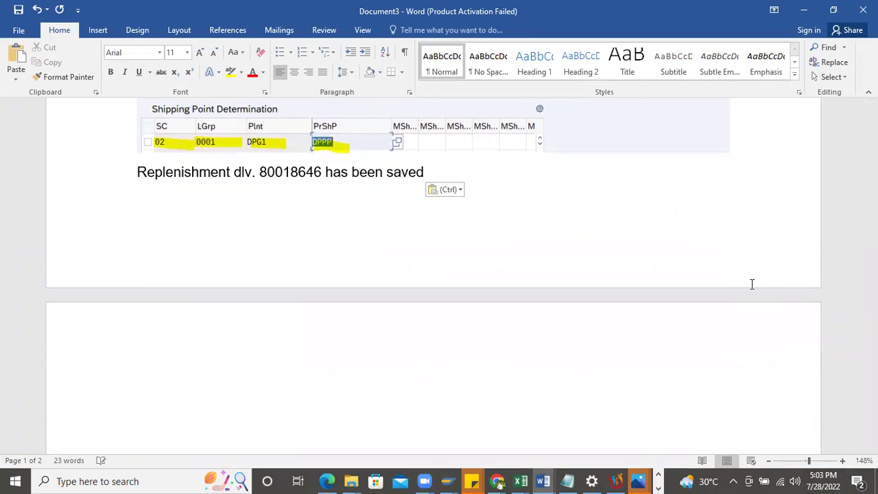
key("ctrl+Return")
key("alt+Tab")
key("alt+Tab")
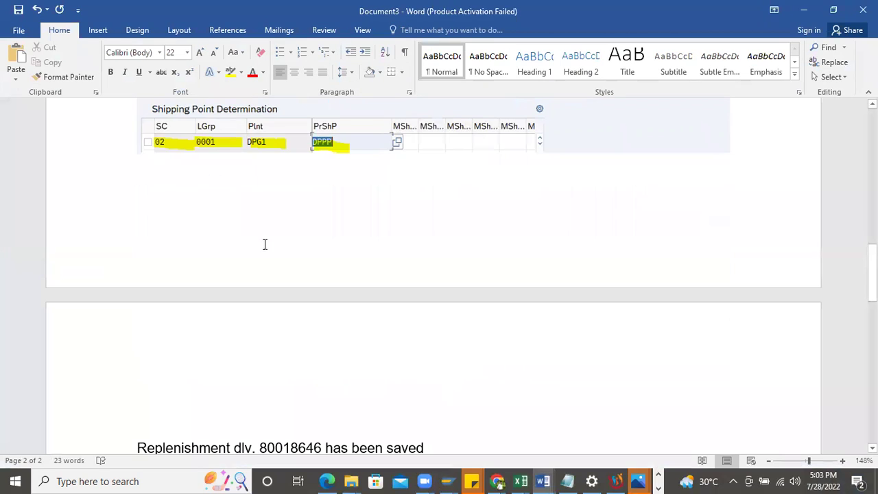
key("alt+Tab")
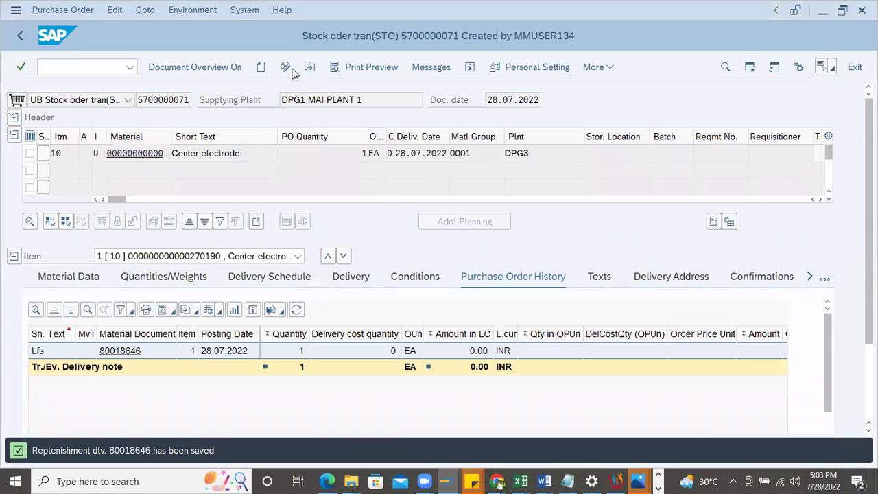
Step: Redisplay the stock transport order and widen the Movement Type column to check the documents in its purchase order history
left_click(310, 67)
key("Return")
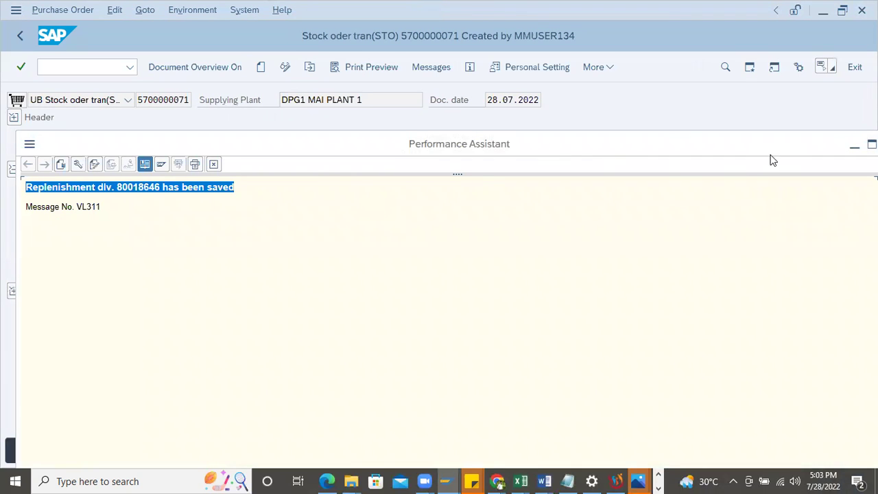
left_click(855, 146)
left_click(19, 294)
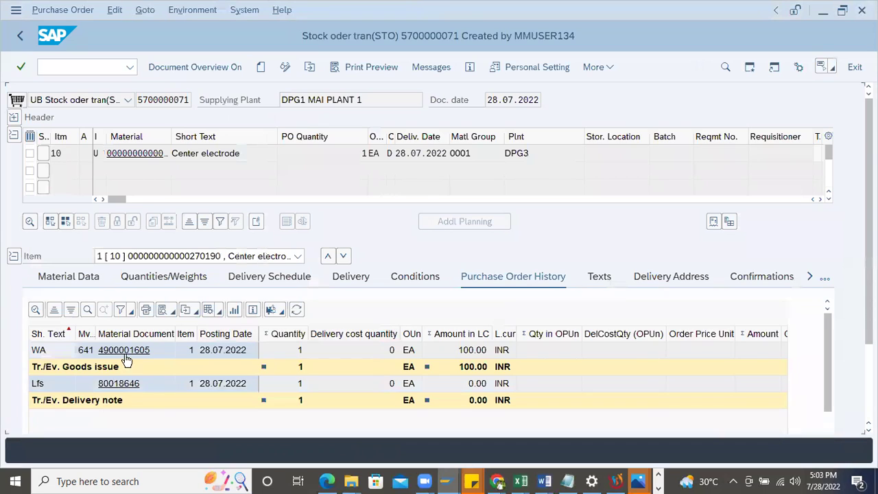
left_click_drag(97, 334, 141, 352)
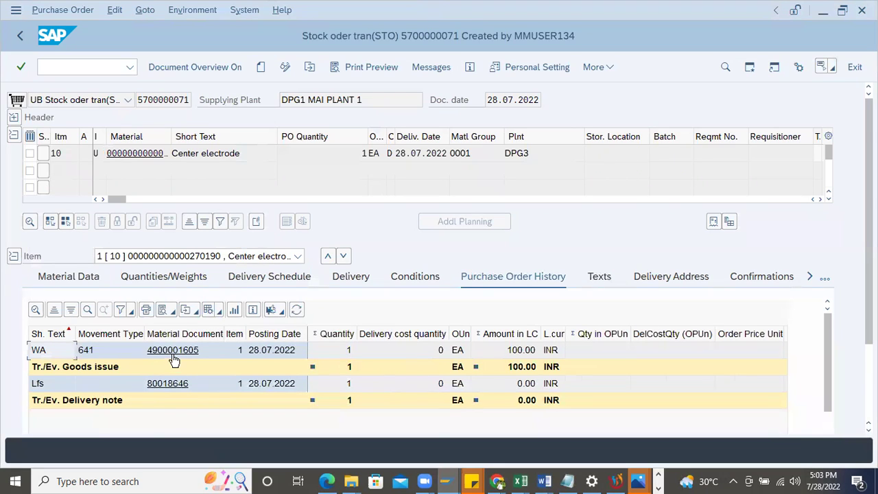
Step: Check the goods issue amount in the purchase order history along with the order's supplying and receiving plants
left_click(511, 354)
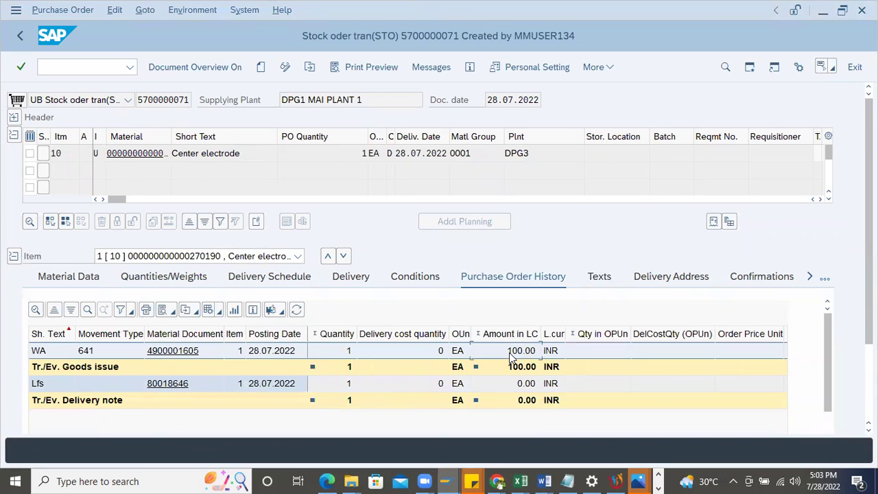
double_click(185, 101)
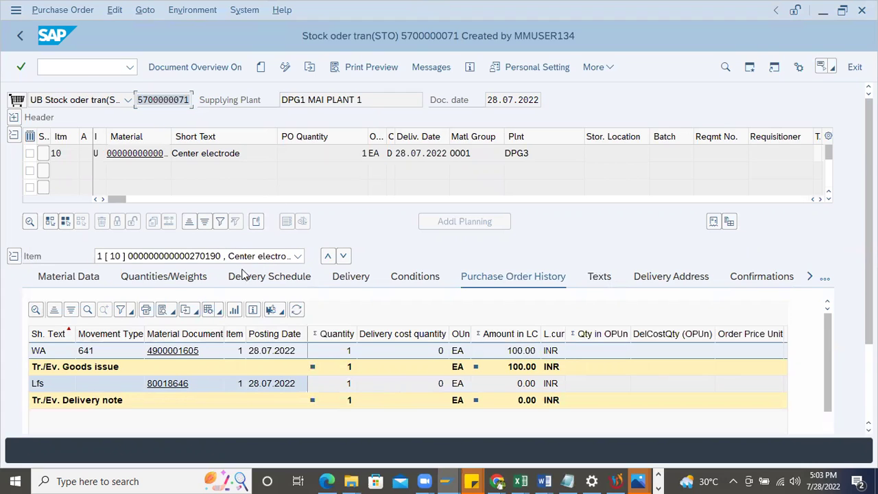
double_click(302, 103)
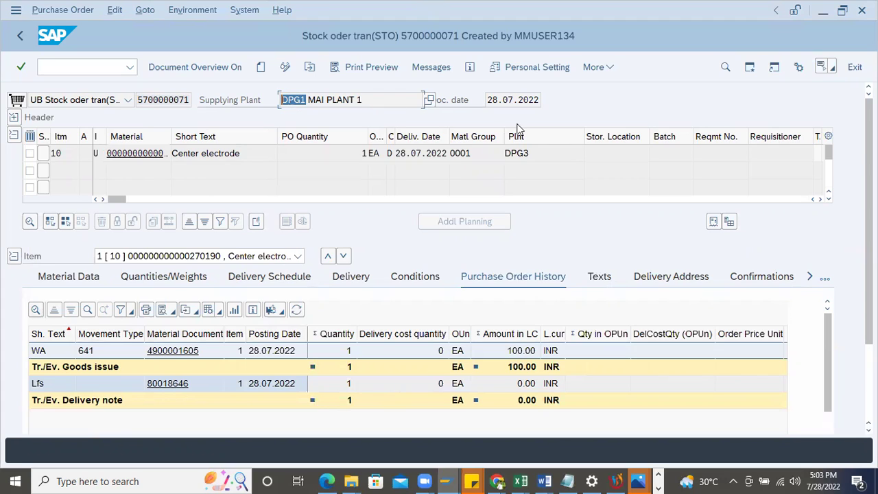
double_click(546, 152)
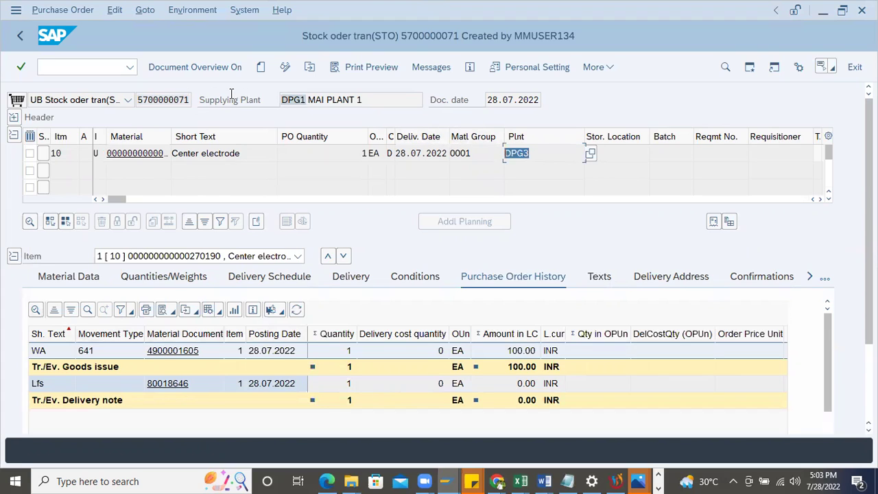
Step: Try to load the copied stock transport order number into a MIGO goods receipt referencing a purchase order
double_click(168, 99)
key("ctrl+c")
left_click(65, 64)
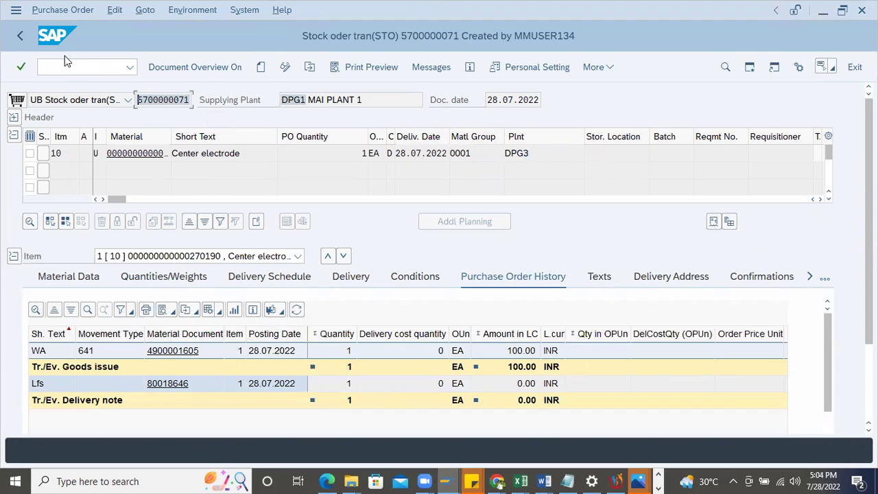
type("/nmig")
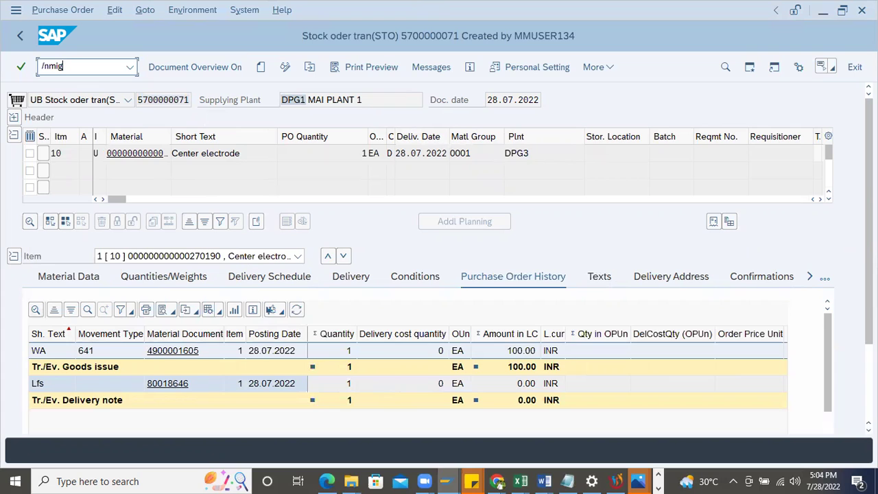
key("Return")
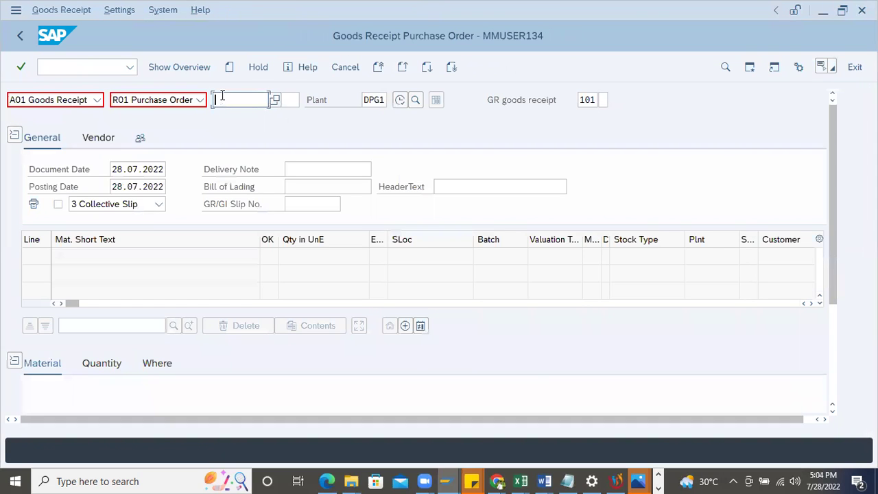
key("ctrl+v")
key("Return")
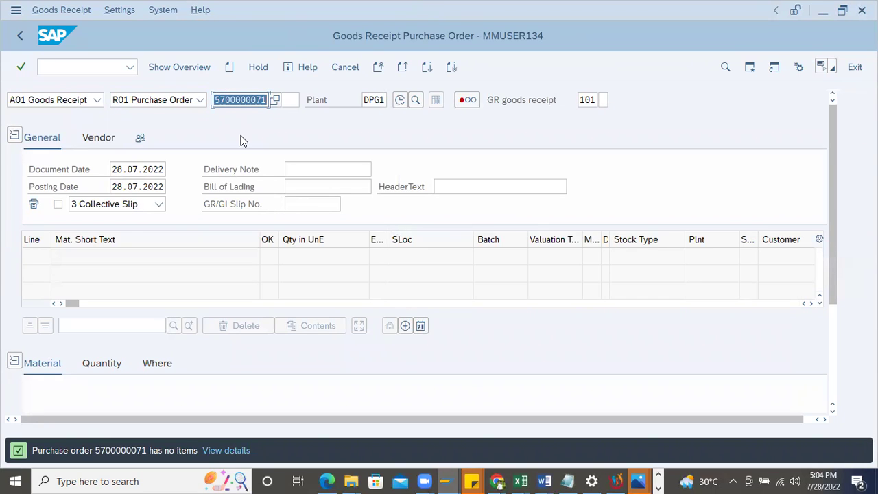
Step: Display the stock transport order again with ME23N and look up the delivery note line in its purchase order history
left_click(66, 64)
type("/nme23n")
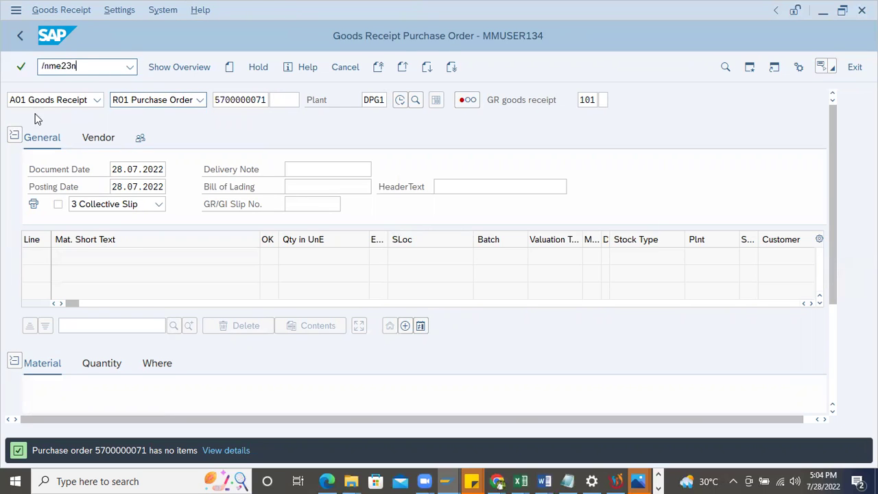
key("Return")
left_click(490, 278)
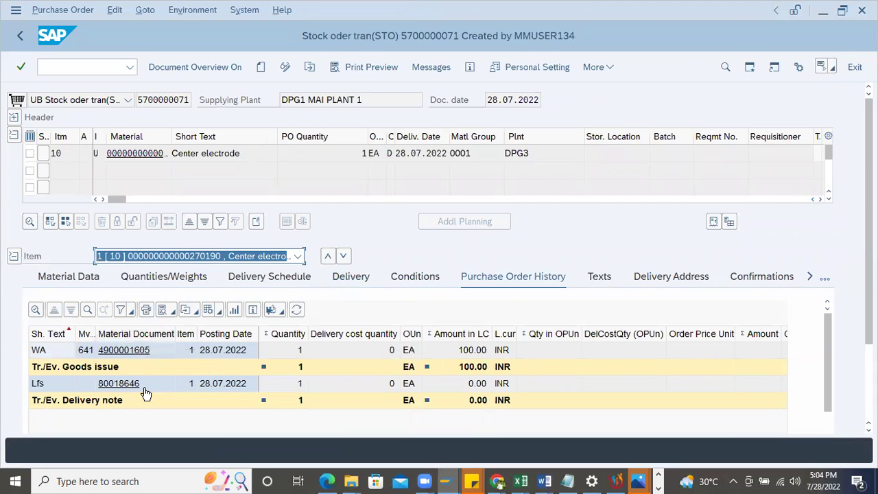
left_click(215, 388)
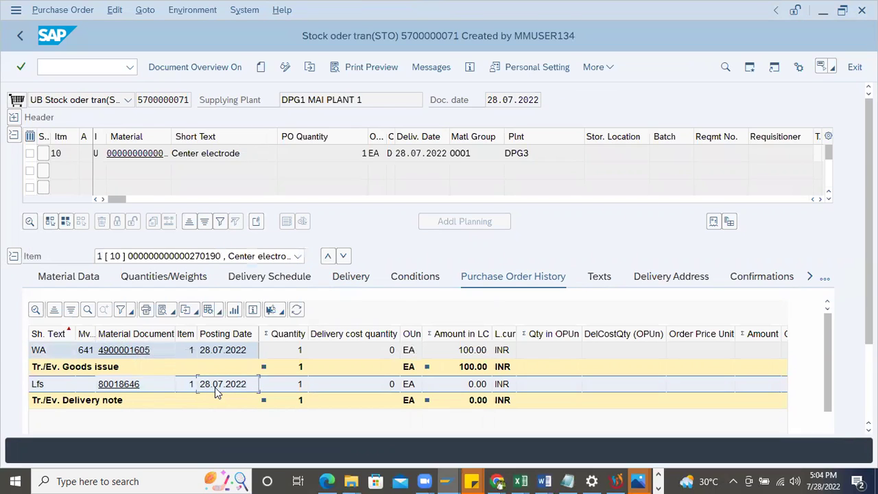
Step: Start a MIGO goods receipt with reference to an outbound delivery and load delivery 80018646
left_click(93, 67)
type("/nmigo")
key("Return")
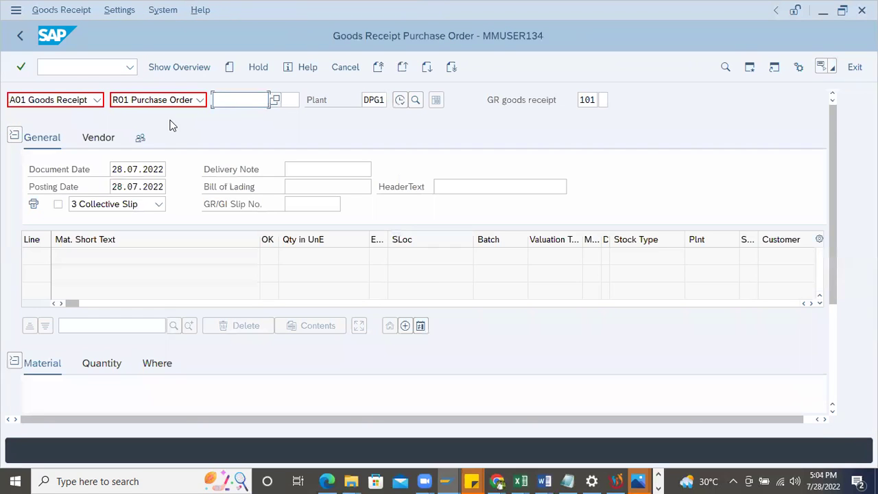
left_click(200, 99)
left_click(147, 178)
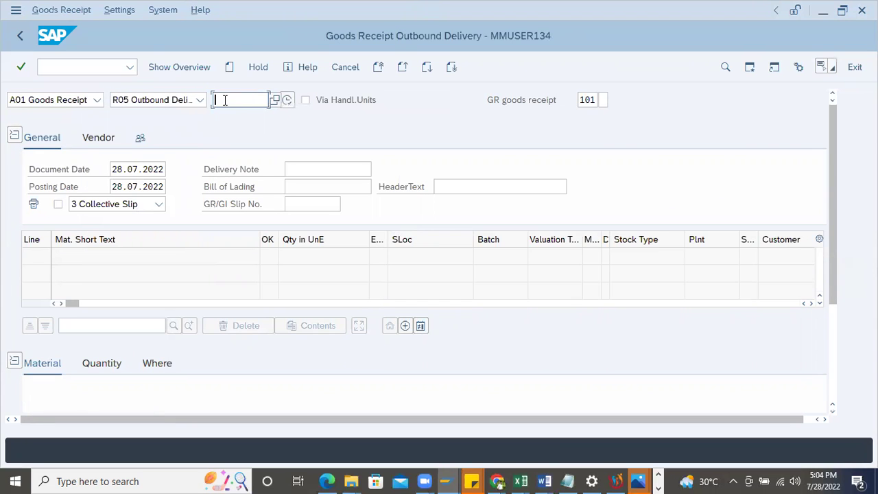
type("80018646")
key("Return")
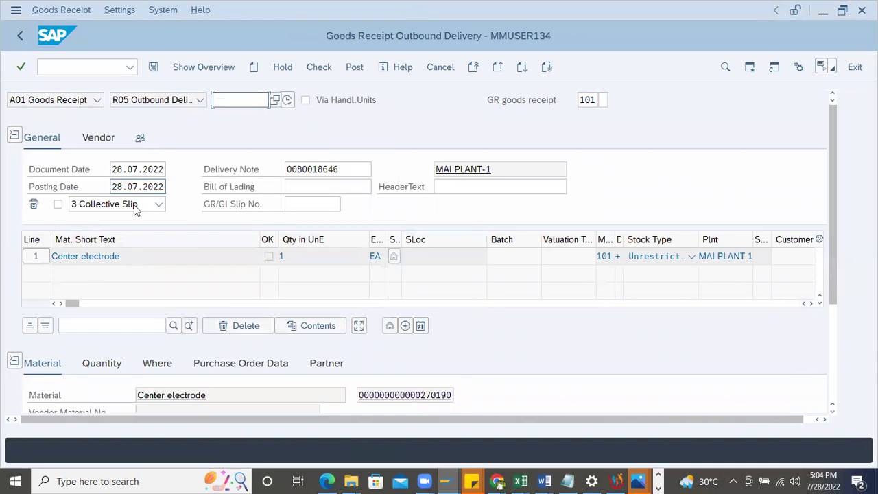
Step: Set the receipt item's storage location in plant DPG3 to RT02 (RAW MATERIAL), mark the item OK and post the goods receipt
left_click(99, 363)
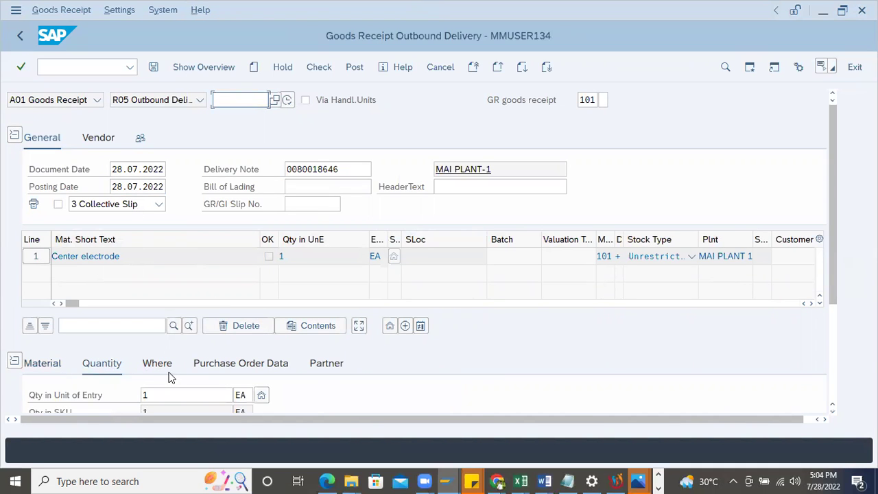
scroll(481, 401, "down", 3)
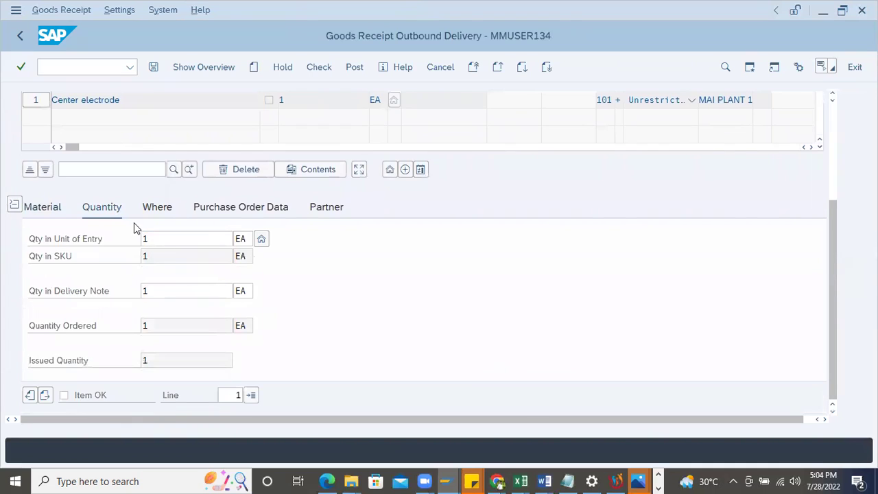
left_click(157, 209)
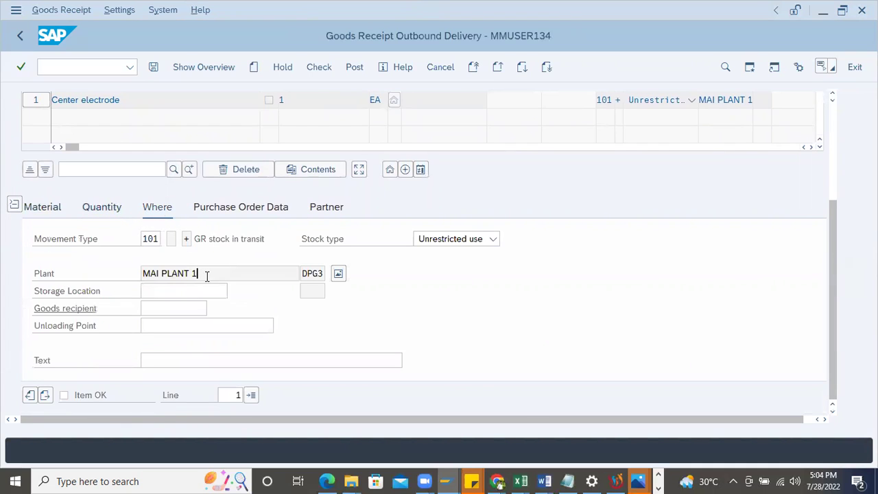
left_click(206, 274)
left_click(212, 290)
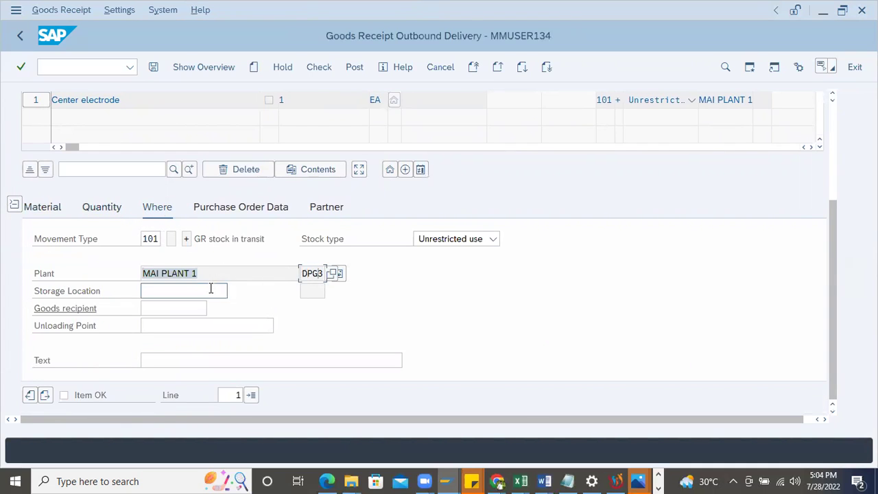
left_click(172, 198)
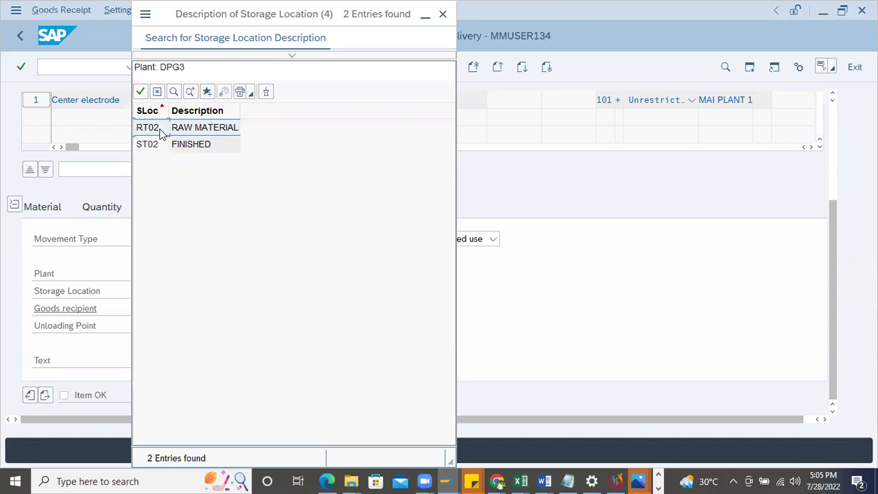
double_click(147, 128)
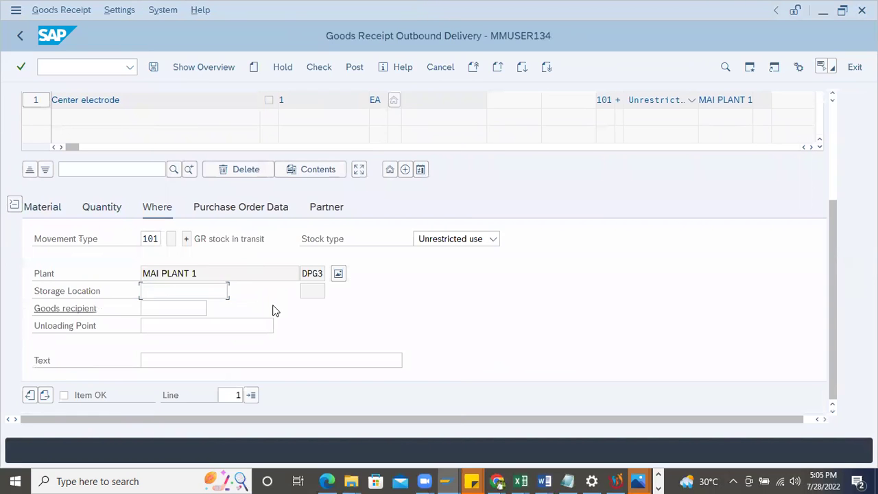
key("Return")
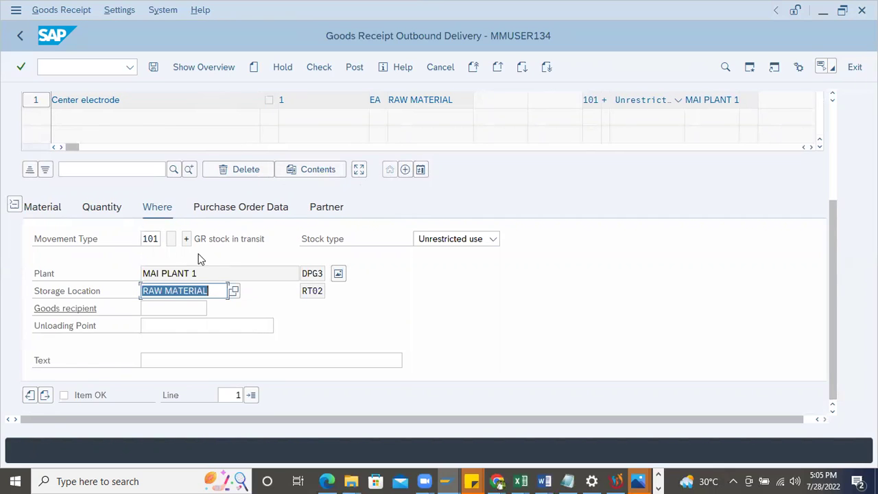
left_click(81, 395)
left_click(325, 67)
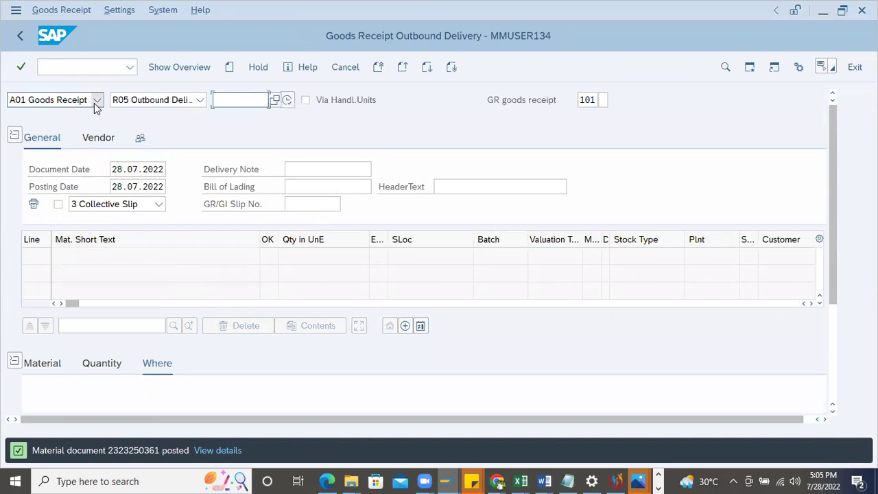
Step: Display the posted goods receipt's material document and check it for FI documents, reading the detailed message help before closing it
left_click(97, 100)
left_click(62, 178)
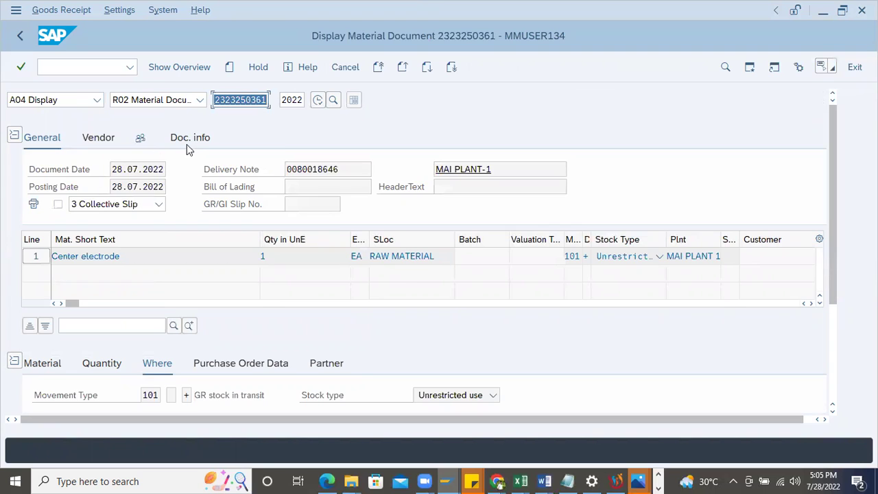
left_click(186, 146)
left_click(442, 175)
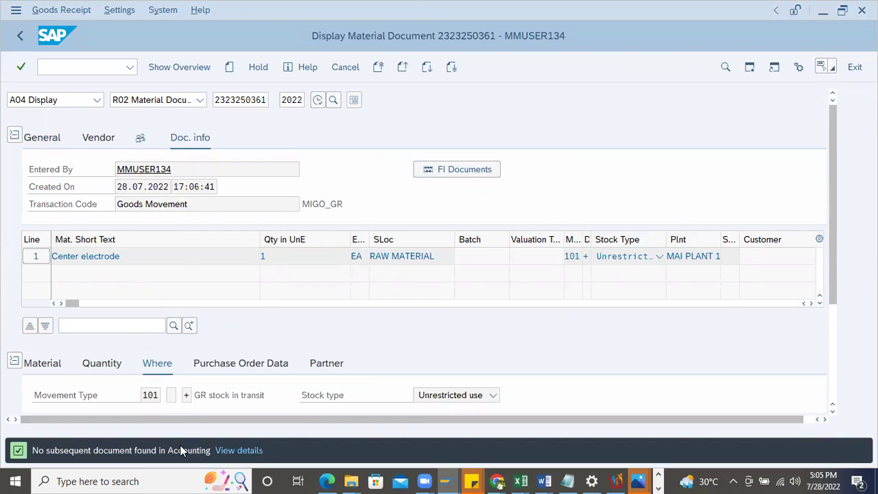
left_click(154, 450)
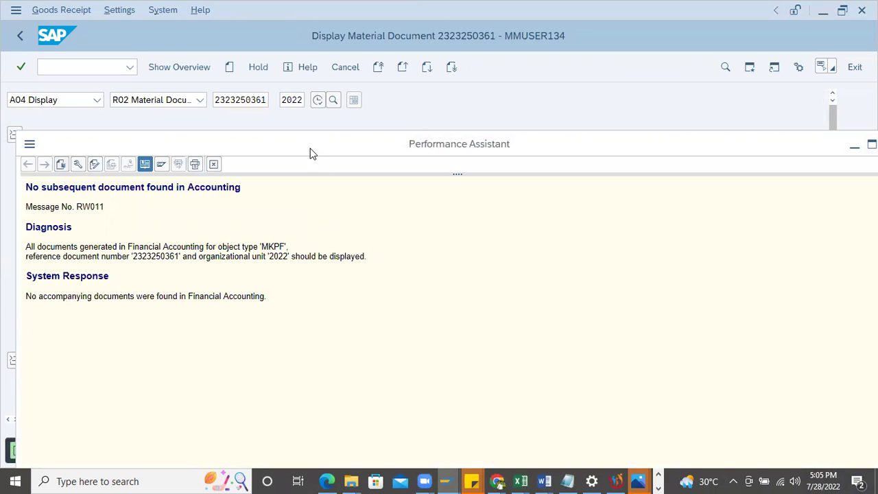
left_click_drag(310, 148, 236, 144)
left_click(816, 141)
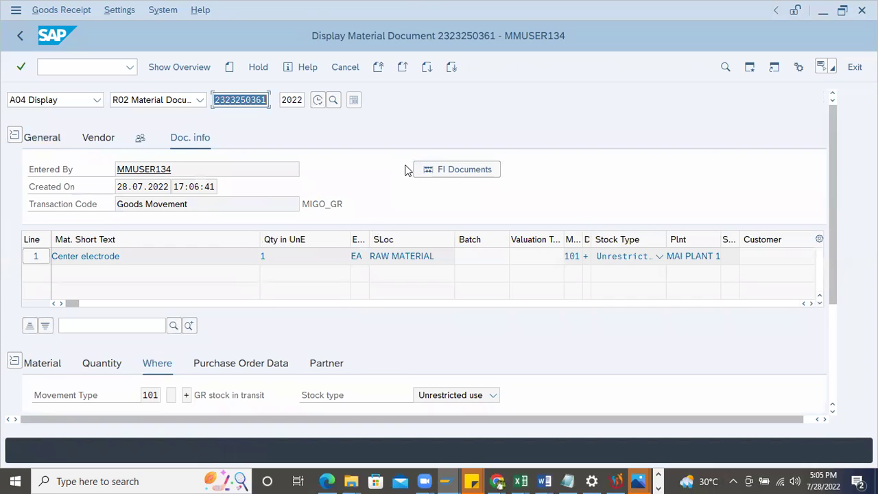
Step: Redisplay the stock transport order with ME23N and open the goods issue material document from its history to check its movement and location data
left_click(95, 66)
type("/nme23n")
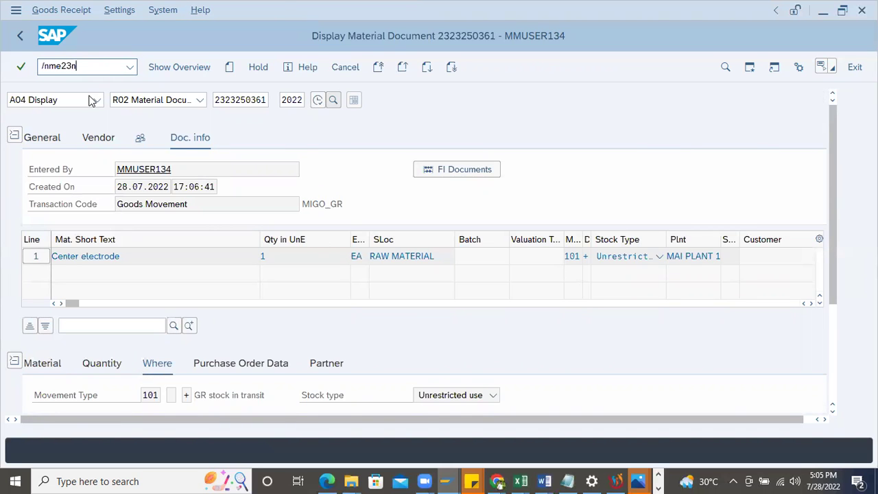
key("Return")
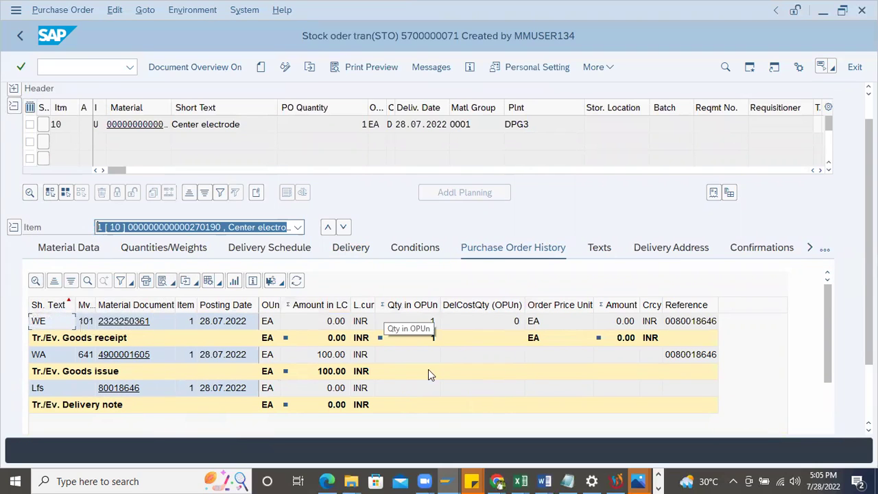
left_click(123, 355)
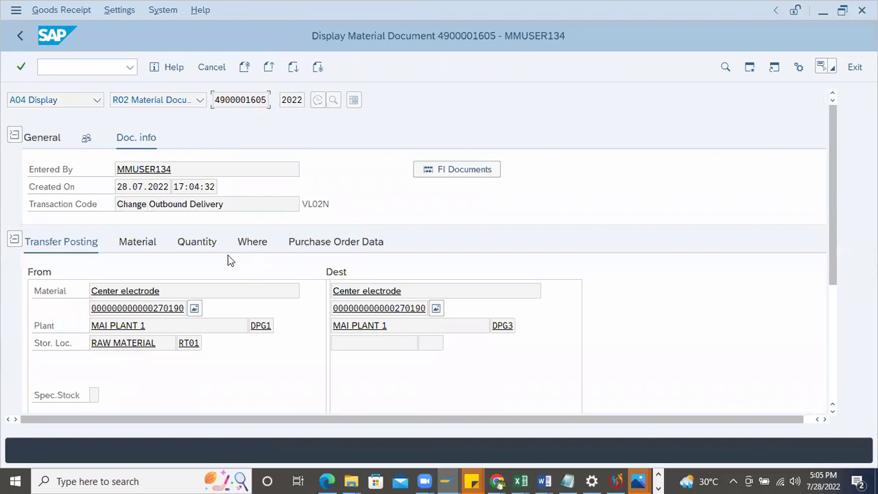
left_click(251, 244)
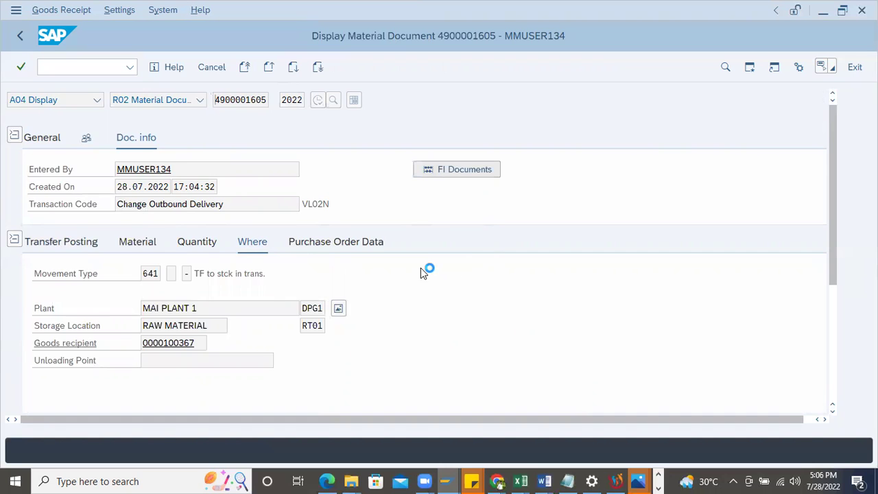
Step: Open the goods issue's accounting document from its FI documents and widen the Transaction column to check the line items' amounts
left_click_drag(80, 111, 467, 204)
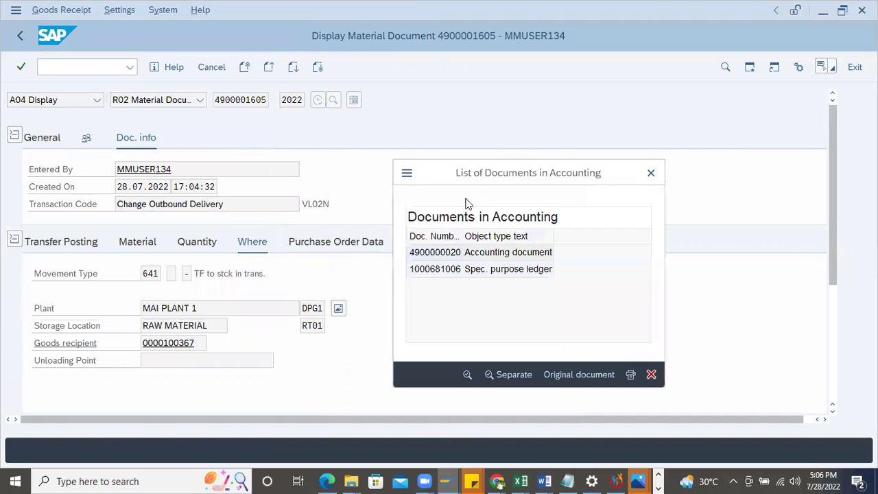
double_click(441, 252)
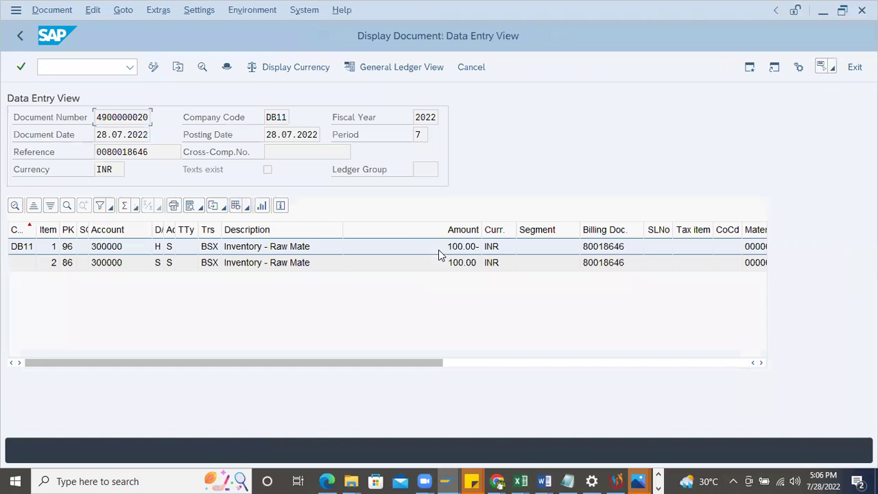
left_click_drag(222, 233, 293, 246)
left_click(225, 263)
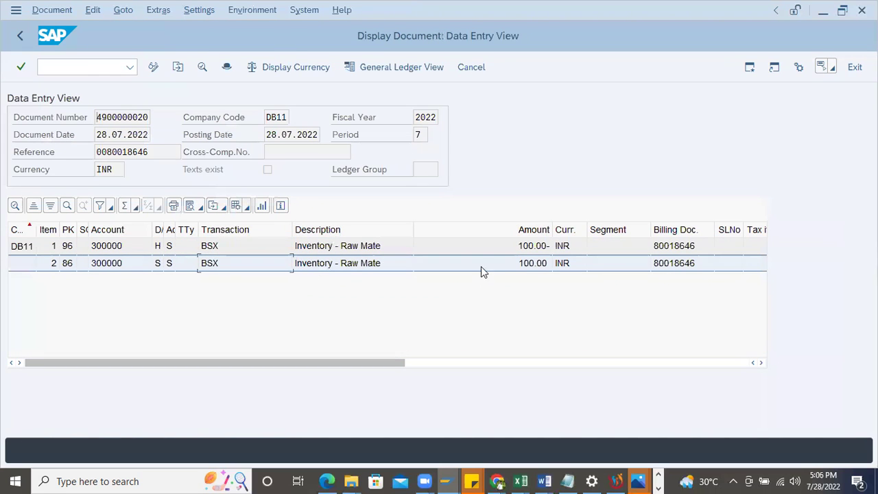
left_click(469, 243)
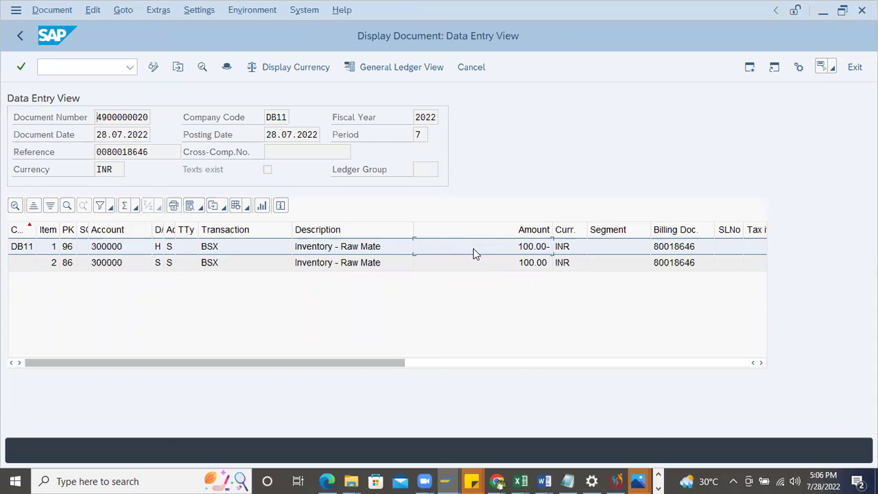
left_click(499, 267)
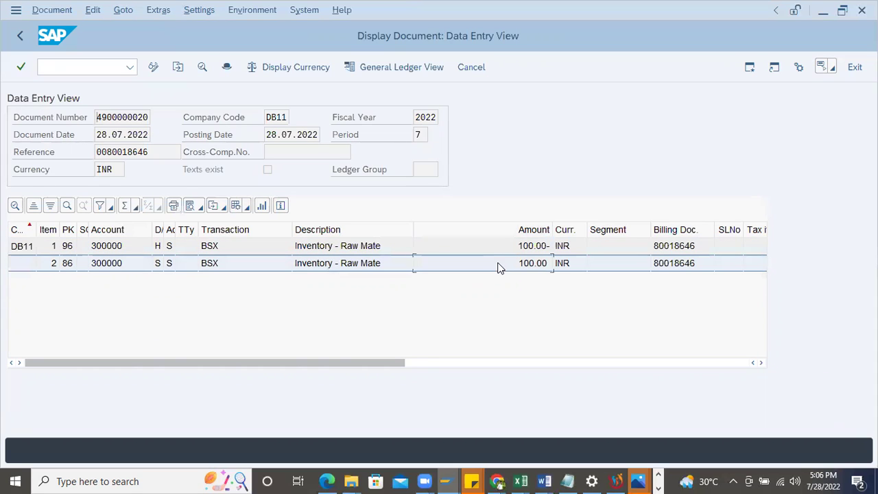
Step: Check the accounting lines' billing document, material and transaction columns, then return to the material document and close the accounting documents list
left_click_drag(378, 361, 606, 381)
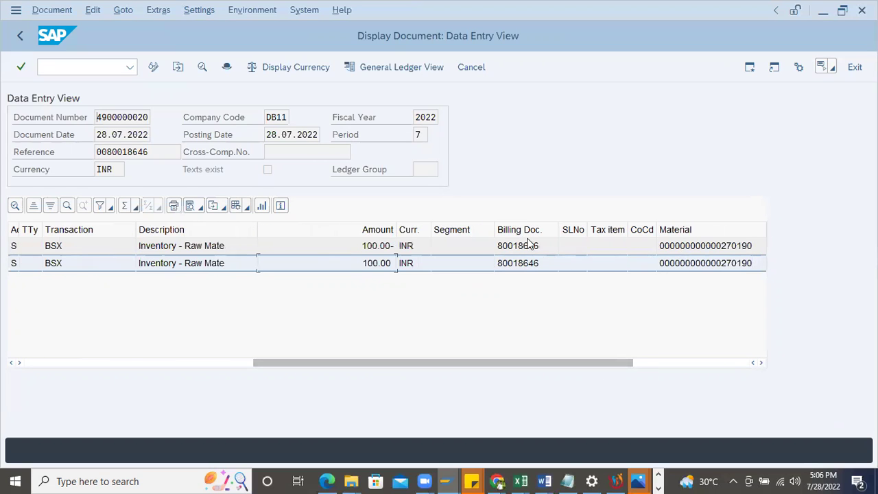
left_click_drag(310, 360, 81, 362)
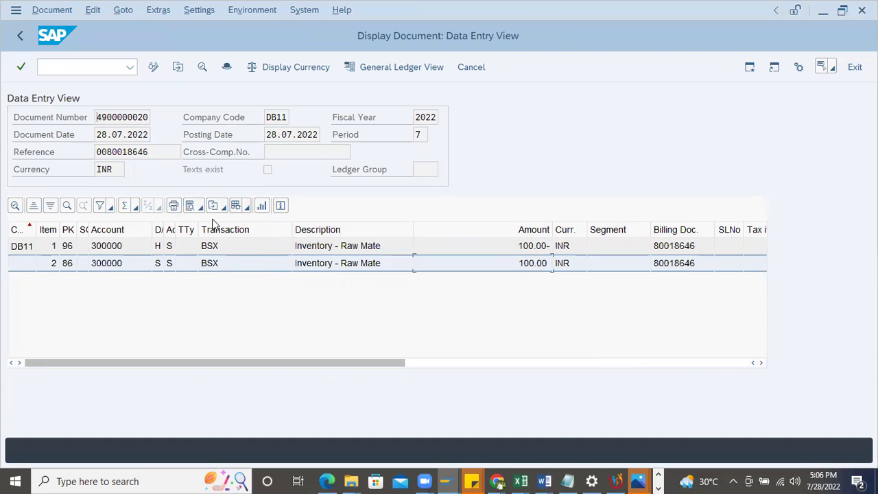
left_click(240, 246)
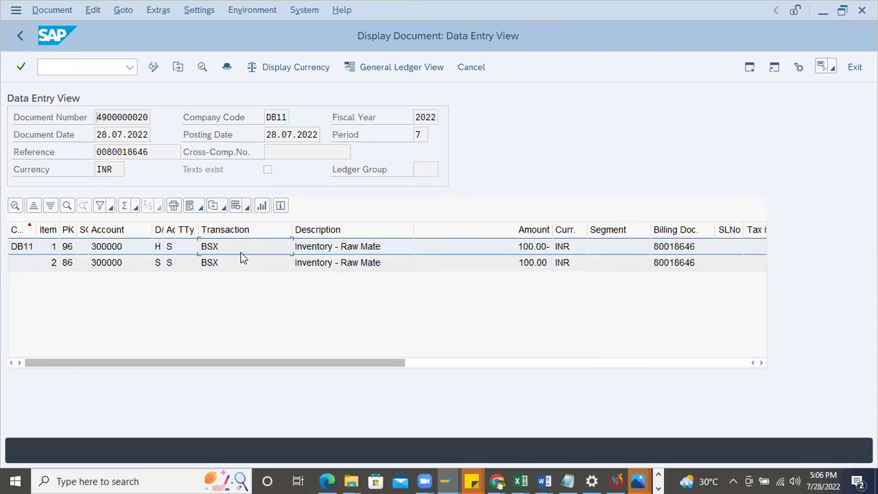
left_click(21, 35)
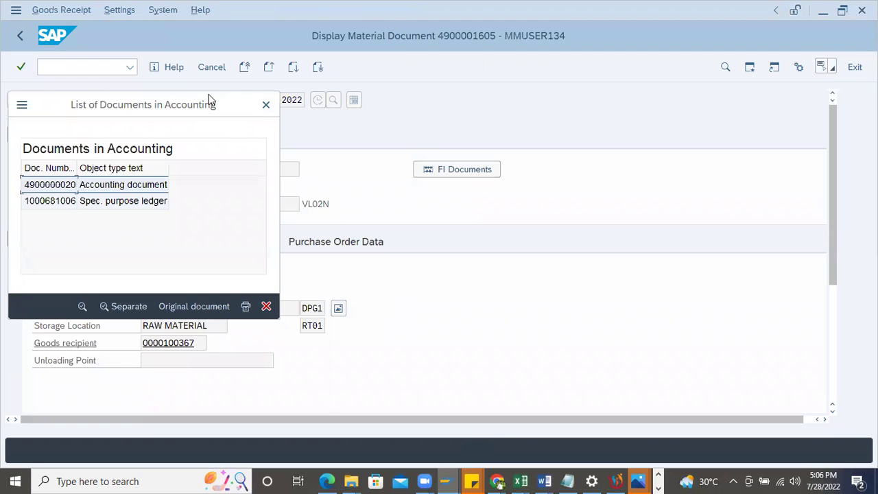
left_click(266, 105)
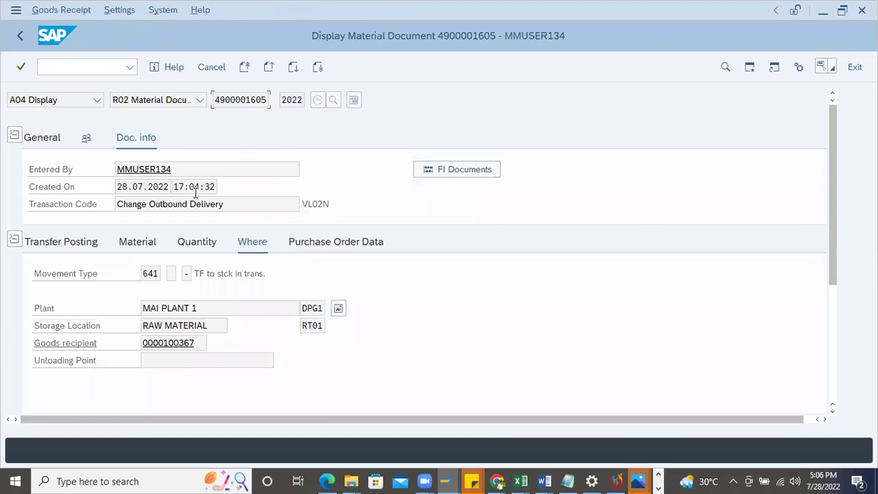